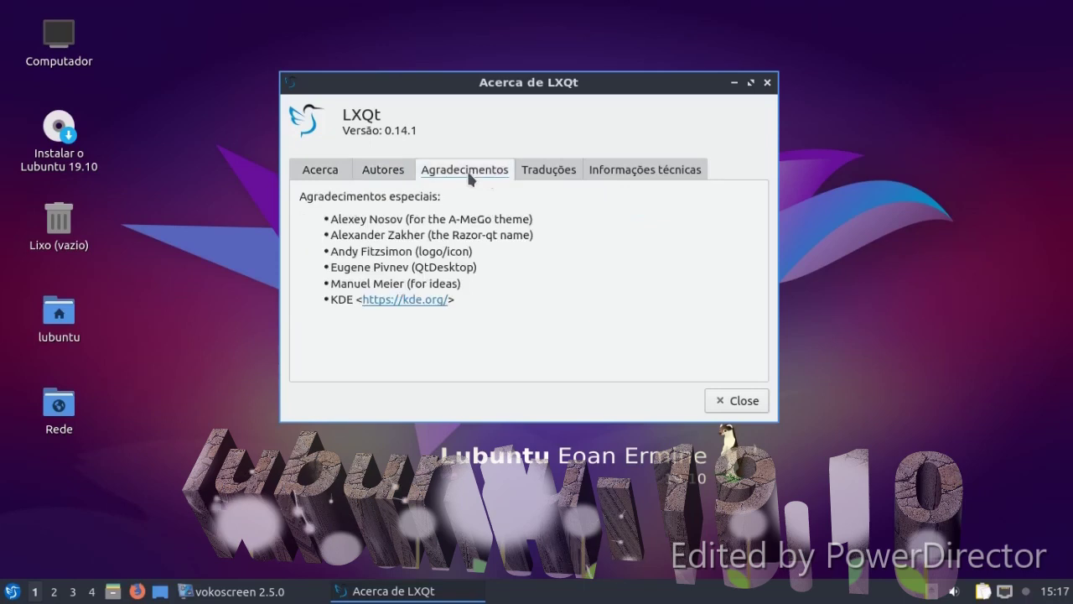
# Review the translation credits and technical information in the About LXQt window, then close it.
pyautogui.click(536, 171)
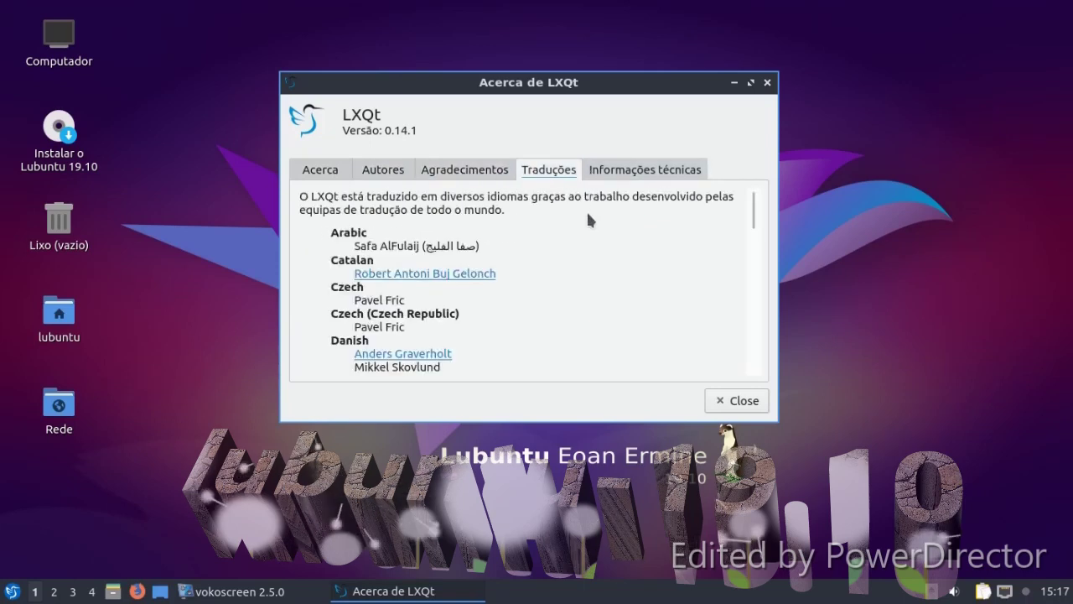
pyautogui.scroll(-3, 575, 230)
pyautogui.click(669, 166)
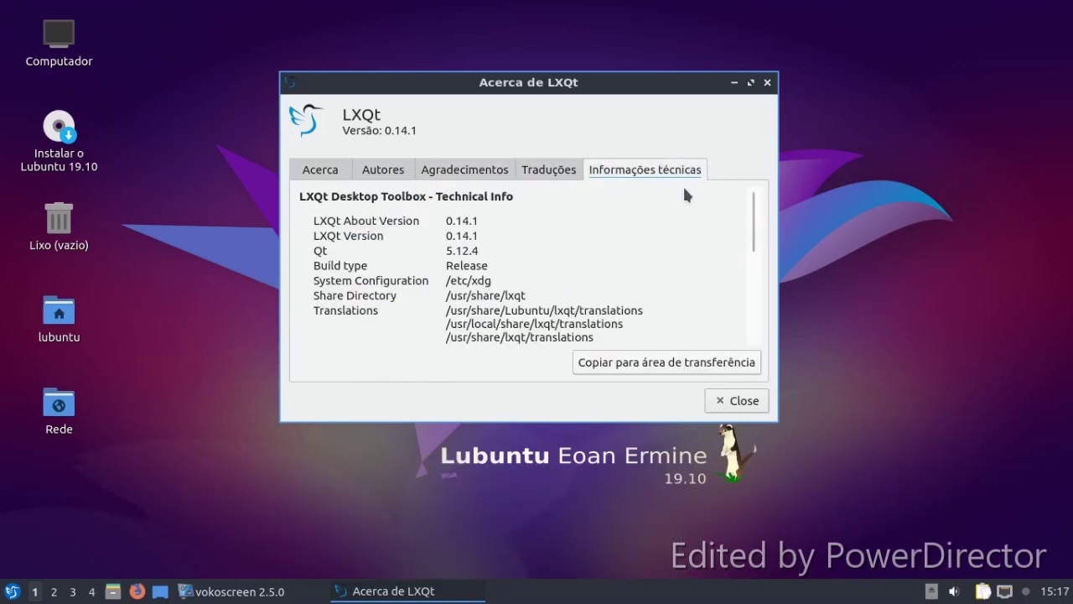
pyautogui.scroll(-6, 664, 202)
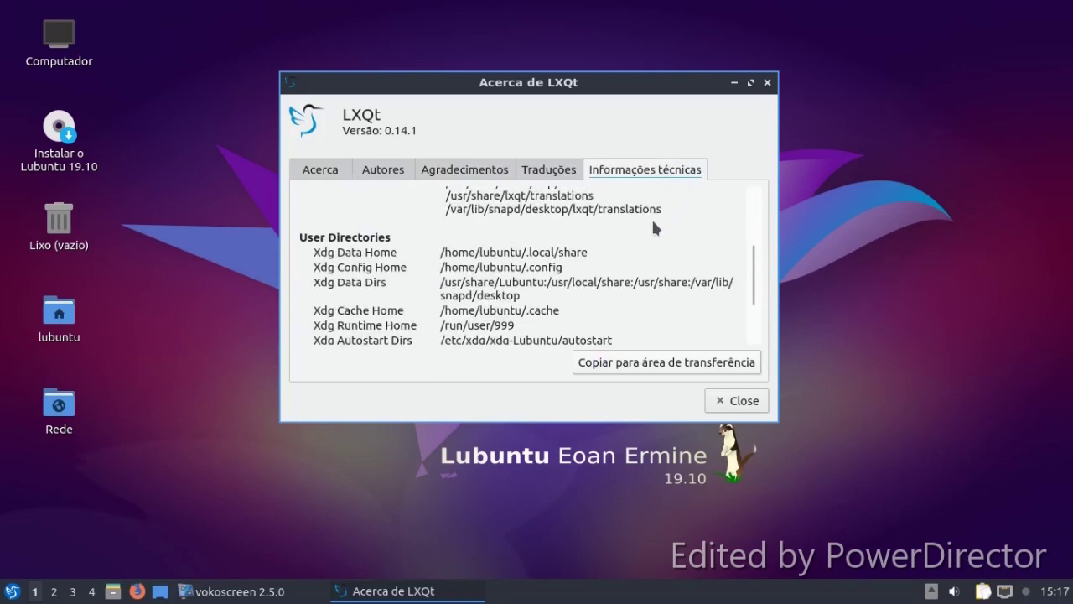
pyautogui.click(768, 84)
# Open Additional Drivers from the preferences, review the Other Software and Updates settings, and close Software Sources.
pyautogui.click(4, 591)
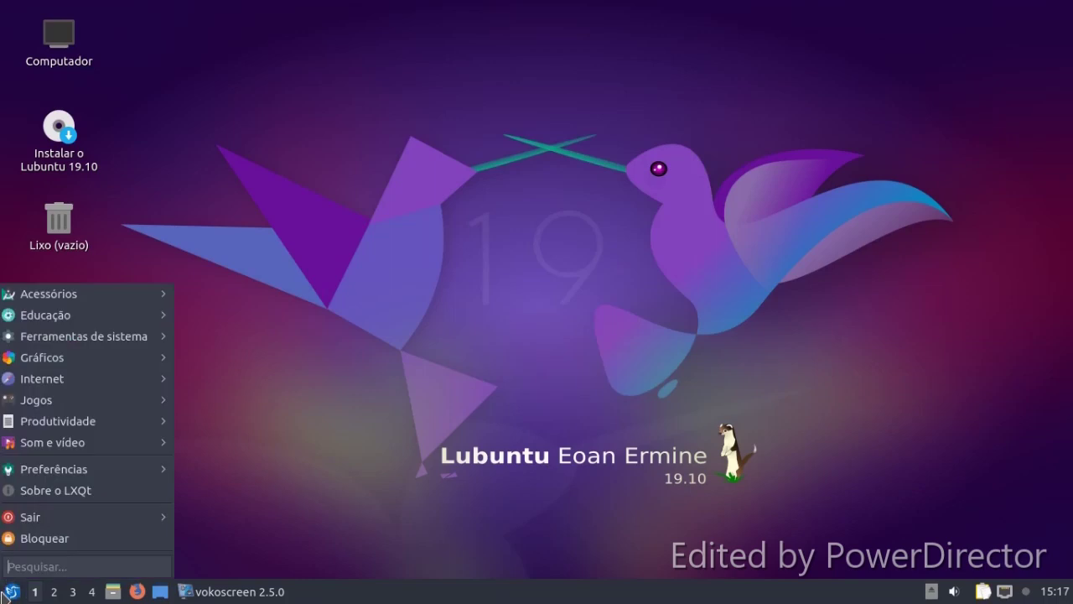
pyautogui.moveTo(59, 471)
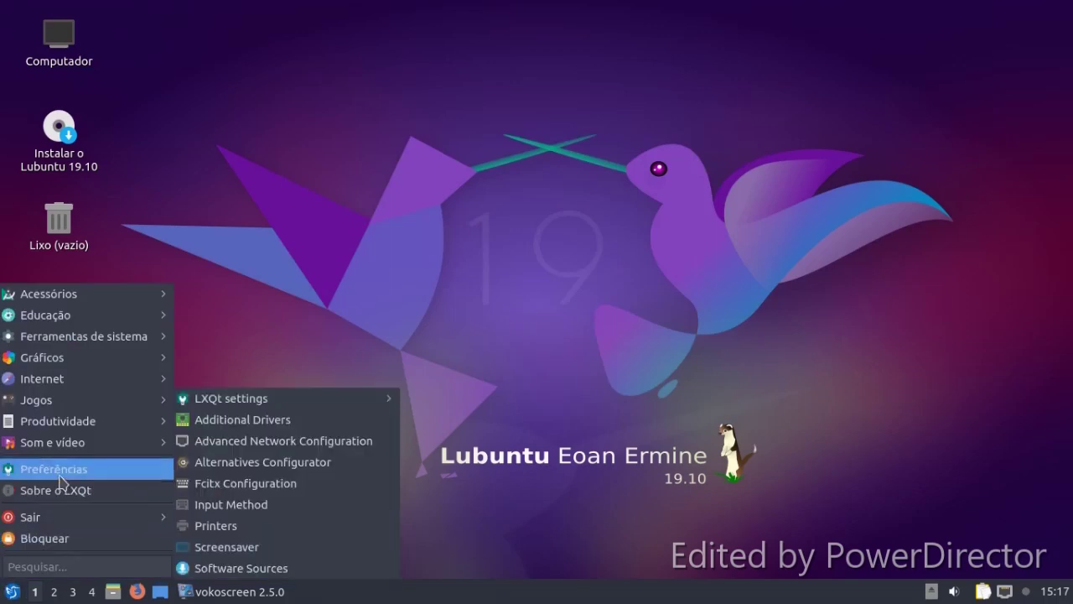
pyautogui.click(249, 428)
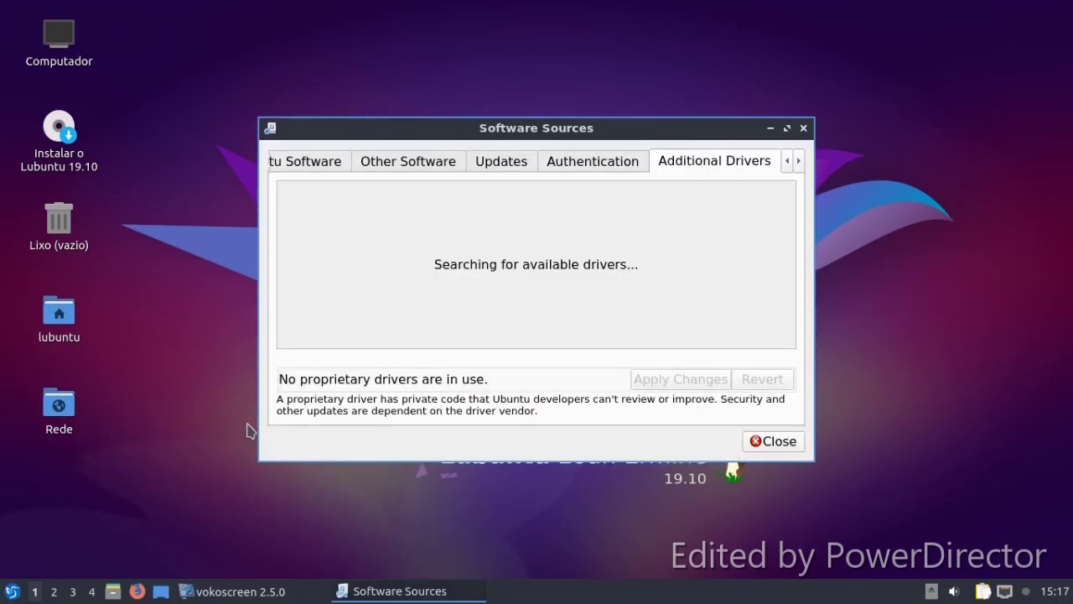
pyautogui.click(335, 164)
pyautogui.click(428, 167)
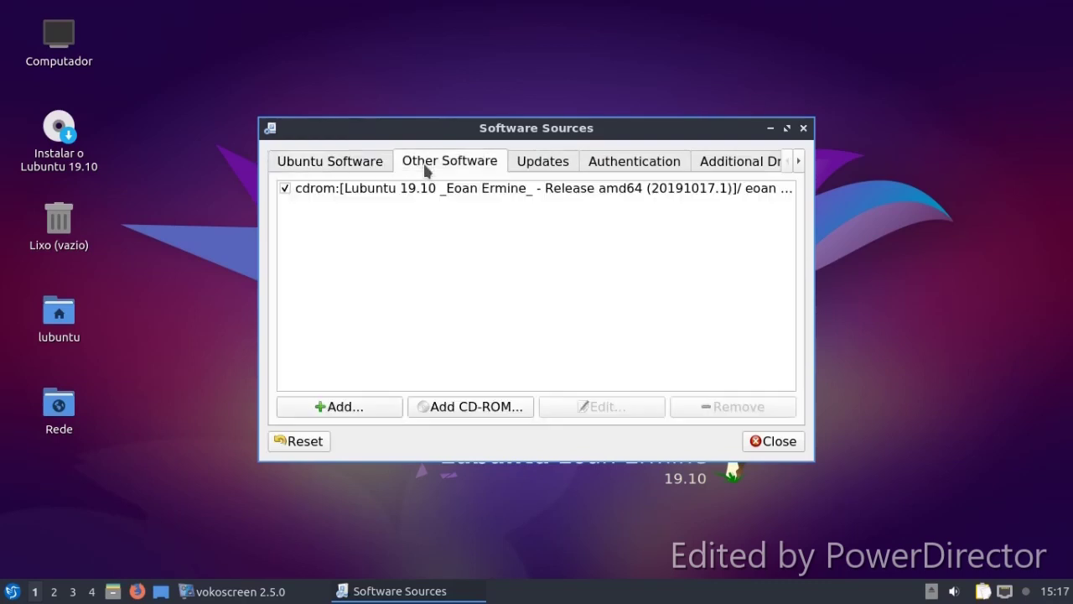
pyautogui.click(530, 168)
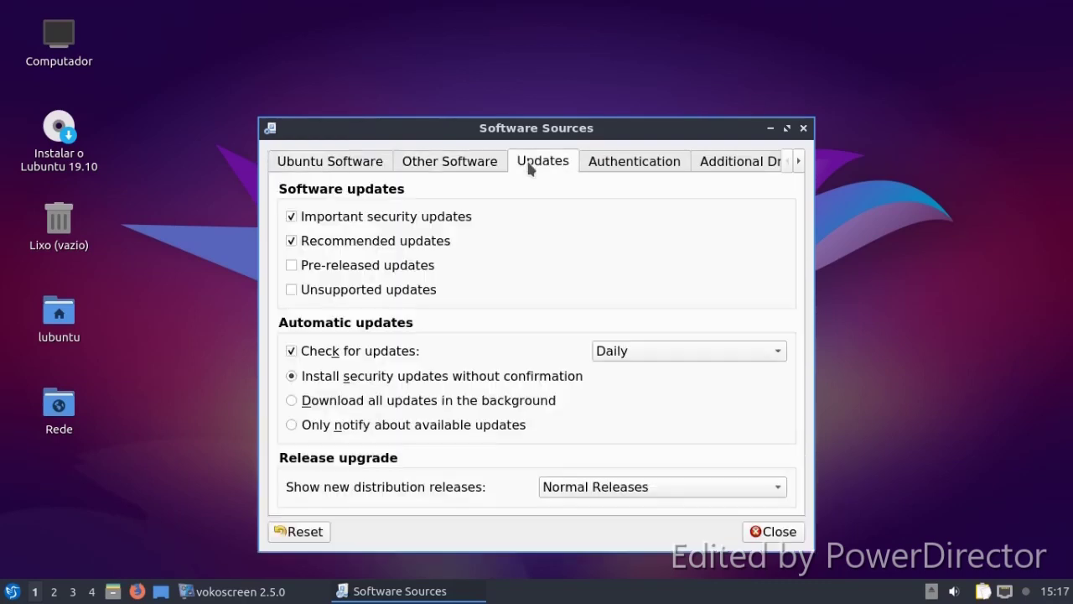
pyautogui.click(803, 128)
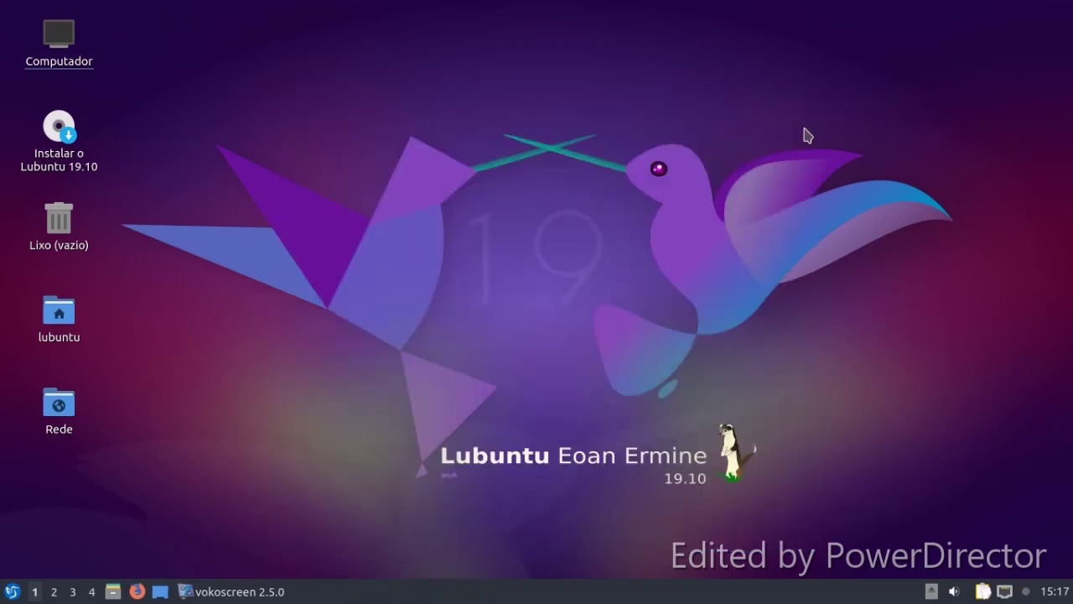
# Open the Screensaver preferences and preview the UnknownPleasures screensaver.
pyautogui.click(251, 591)
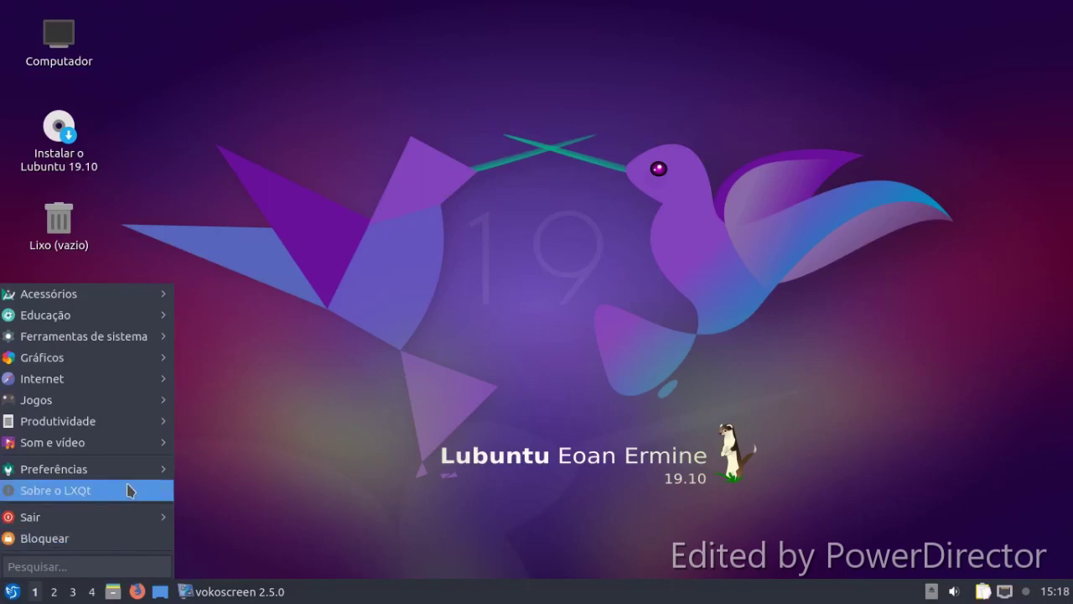
pyautogui.moveTo(130, 477)
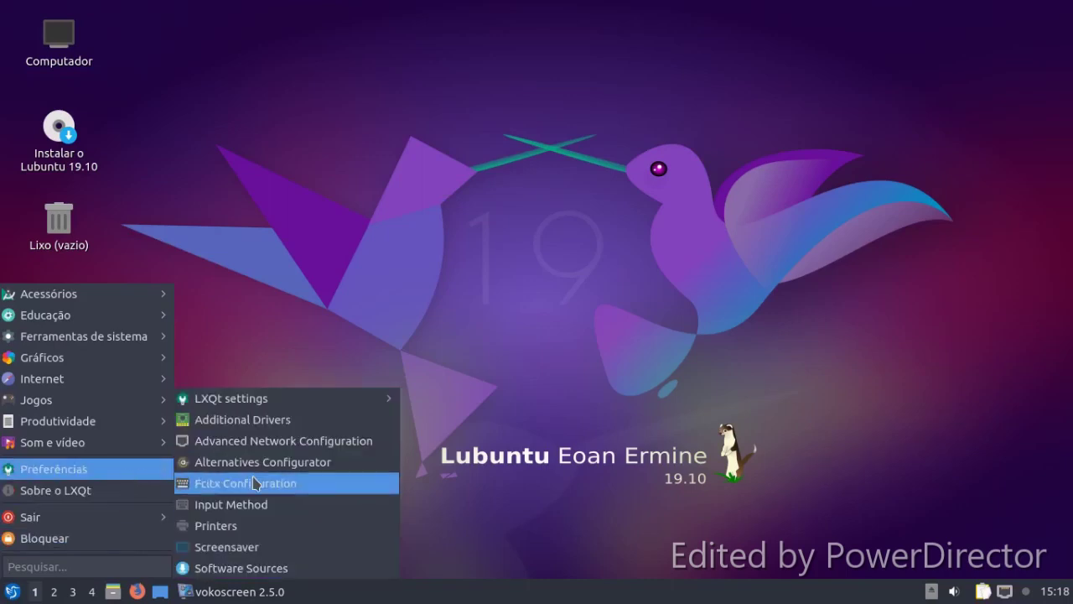
pyautogui.click(238, 550)
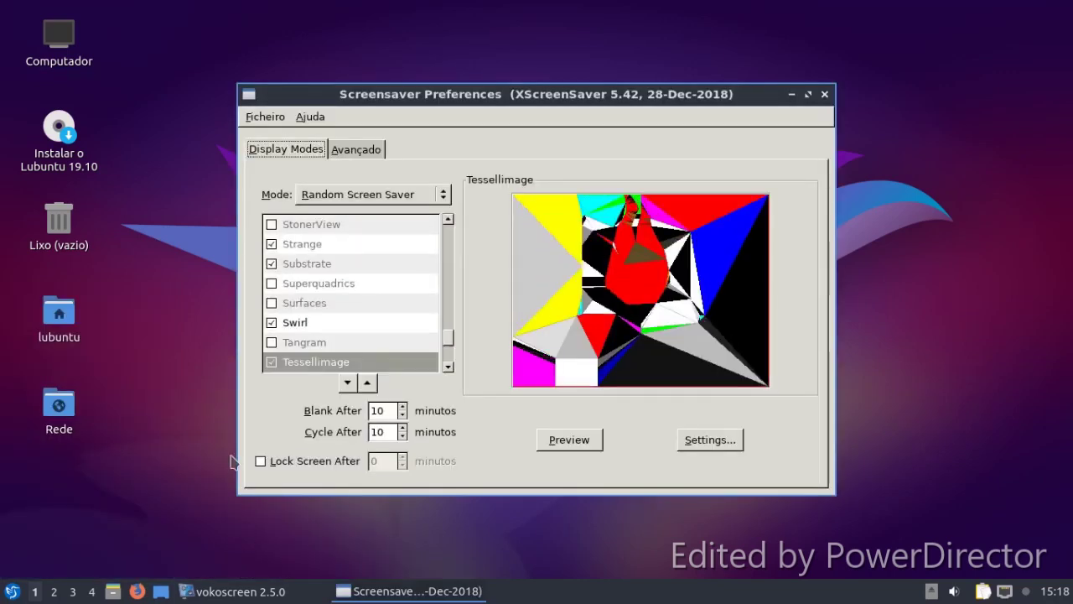
pyautogui.scroll(-3, 332, 258)
pyautogui.scroll(-5, 328, 305)
pyautogui.click(316, 320)
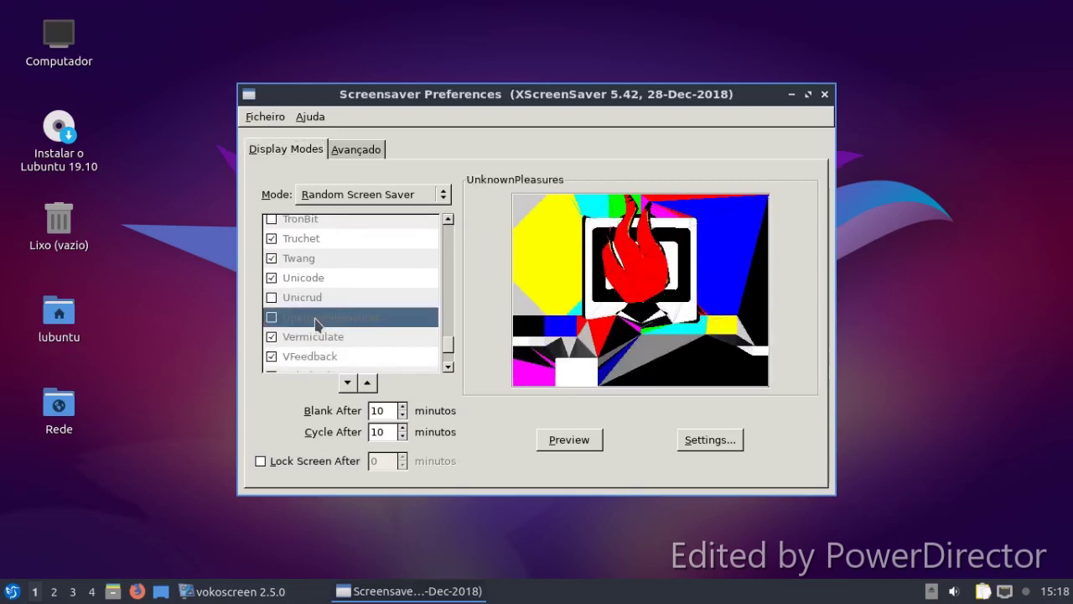
# Preview the TronBit and Squiral screensavers, then close the screensaver preferences.
pyautogui.scroll(2, 318, 322)
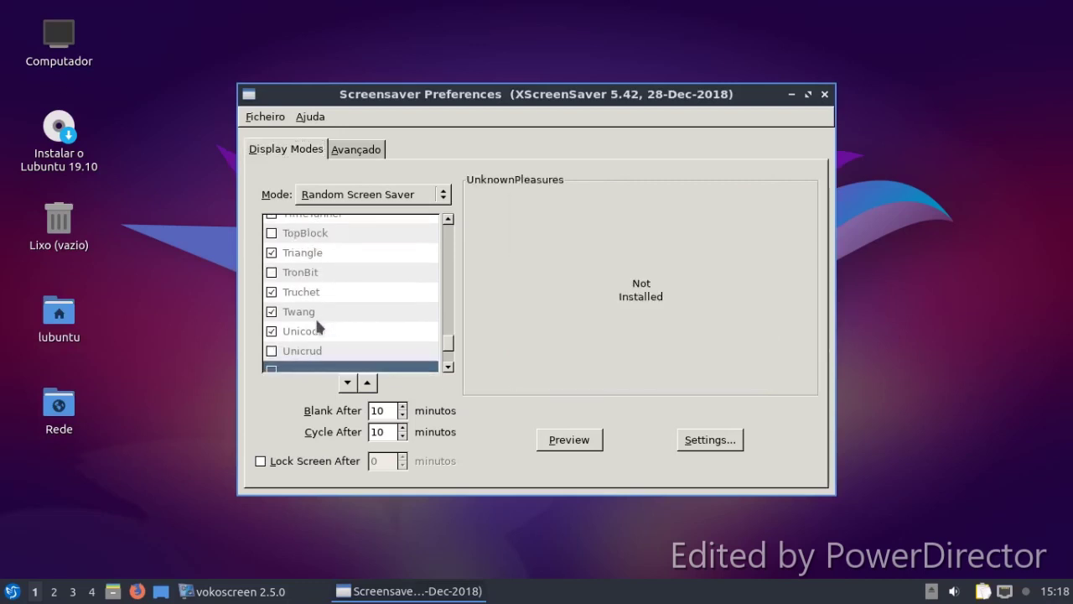
pyautogui.click(281, 275)
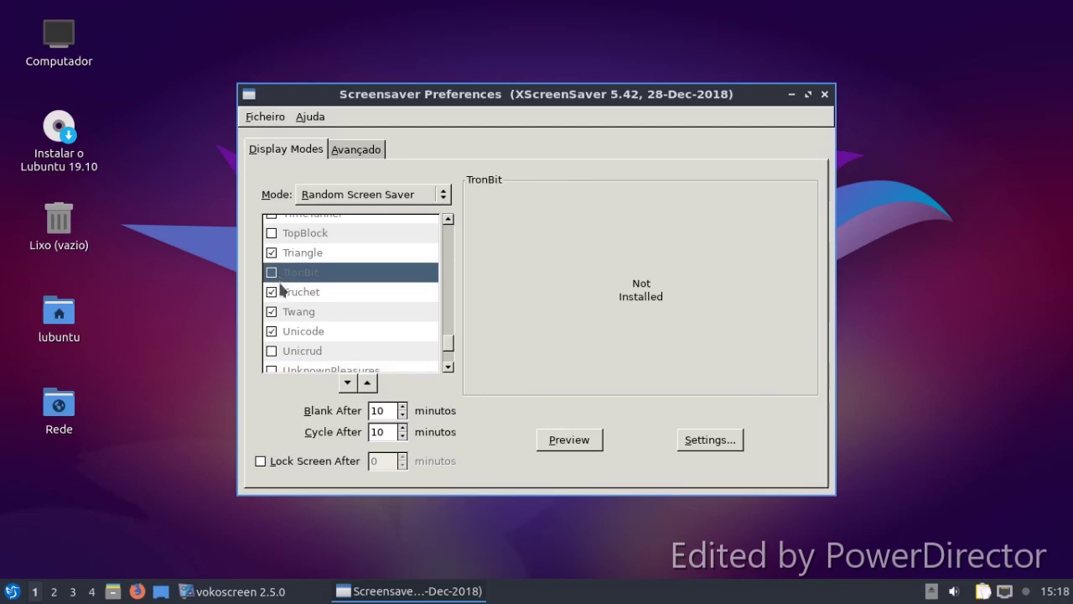
pyautogui.scroll(4, 287, 297)
pyautogui.scroll(2, 295, 302)
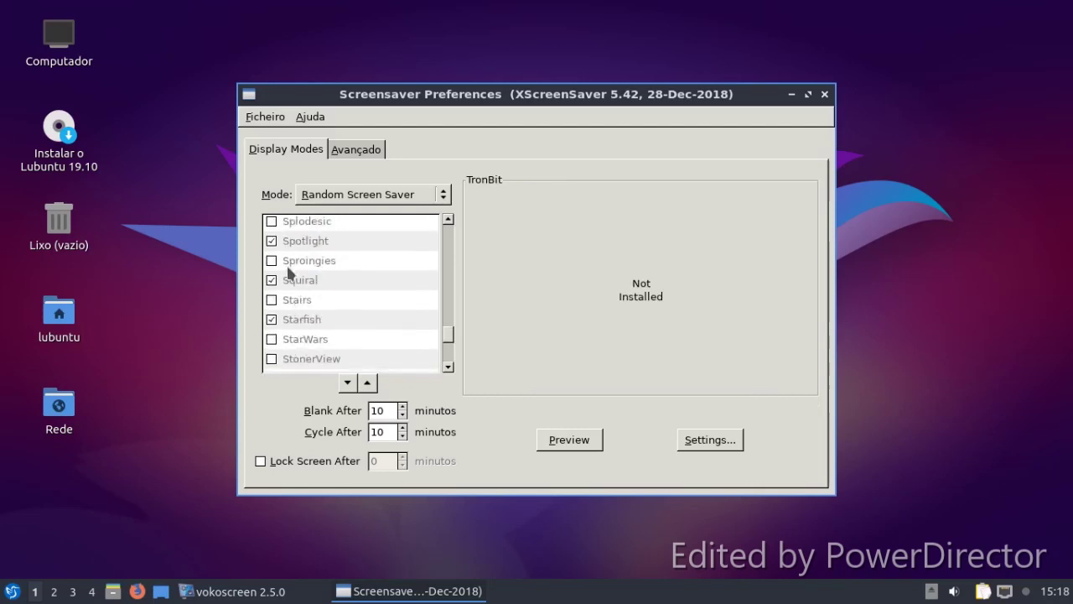
pyautogui.click(285, 280)
pyautogui.click(286, 288)
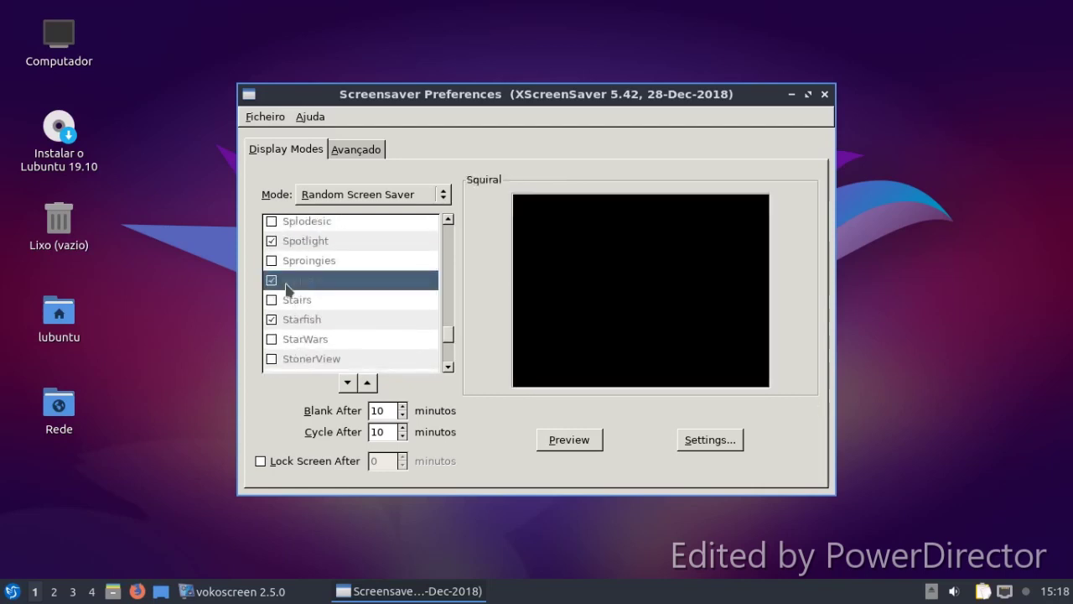
pyautogui.click(825, 94)
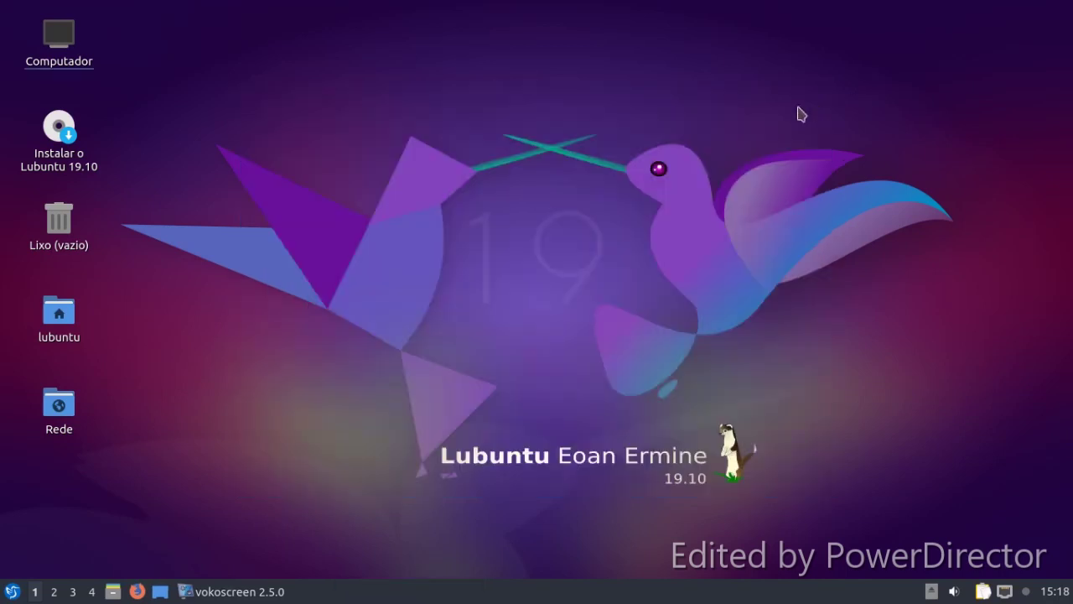
# Launch the K3b disc burning application from the sound and video applications, view its main window, and close it.
pyautogui.click(12, 591)
pyautogui.moveTo(55, 447)
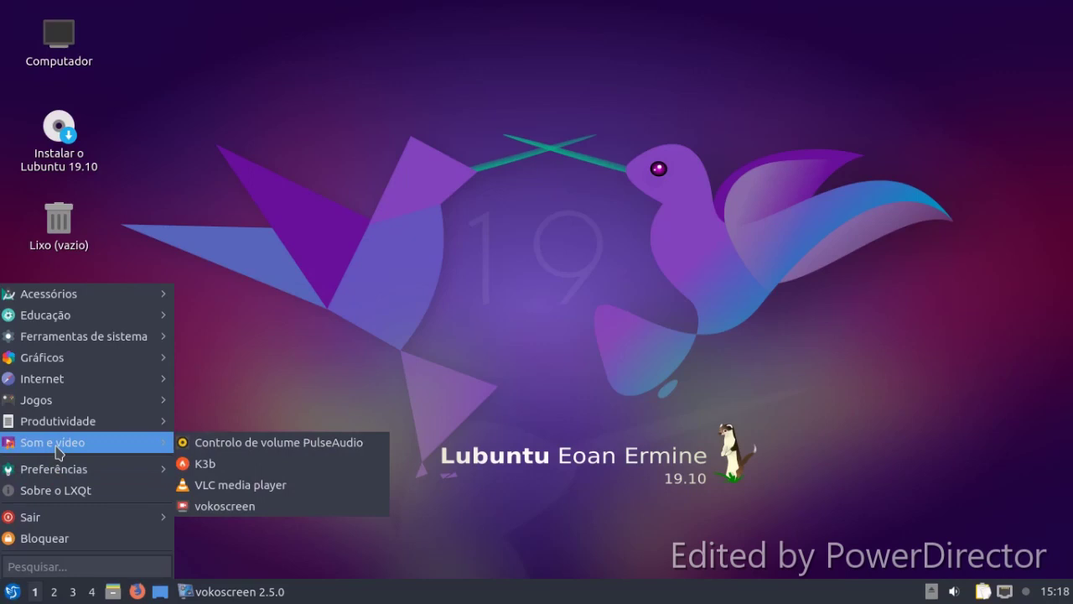
pyautogui.click(245, 464)
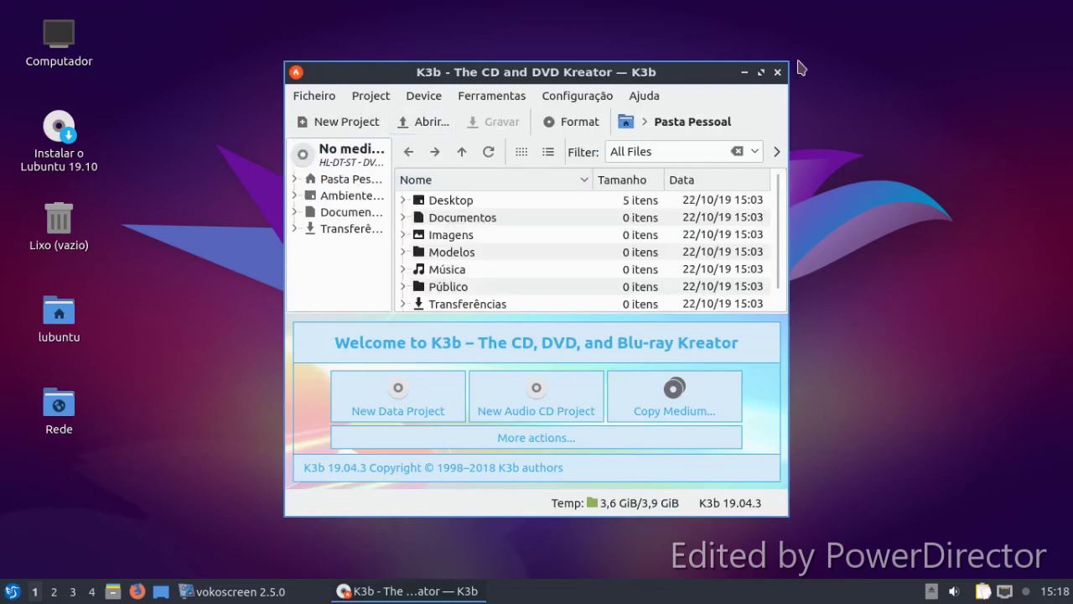
pyautogui.click(778, 74)
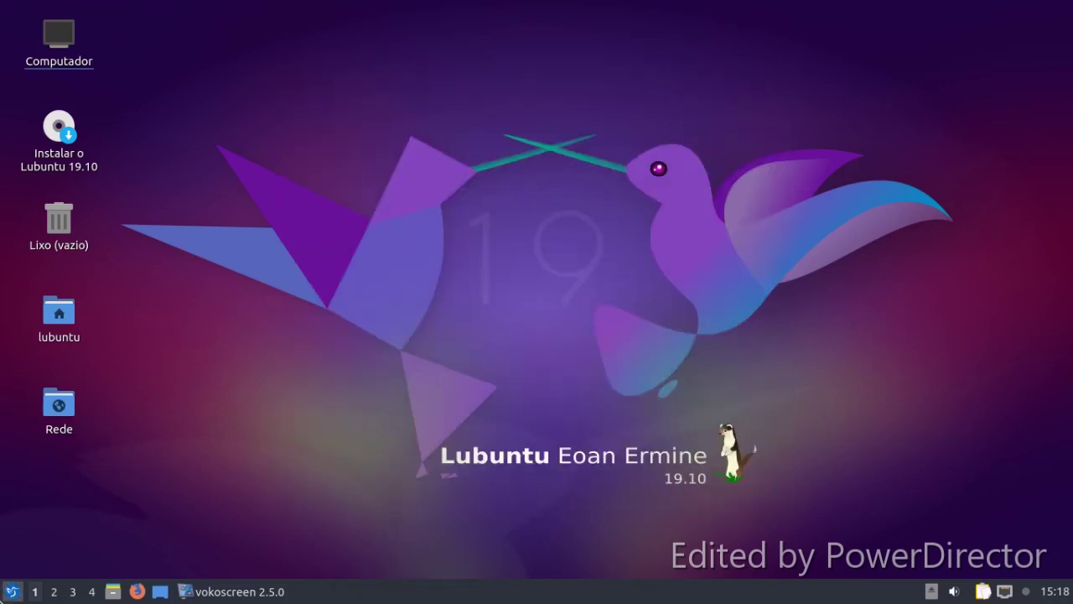
# Launch the Muon package manager, widen its category filter pane, and reposition its window on the desktop.
pyautogui.click(11, 591)
pyautogui.moveTo(67, 405)
pyautogui.moveTo(91, 340)
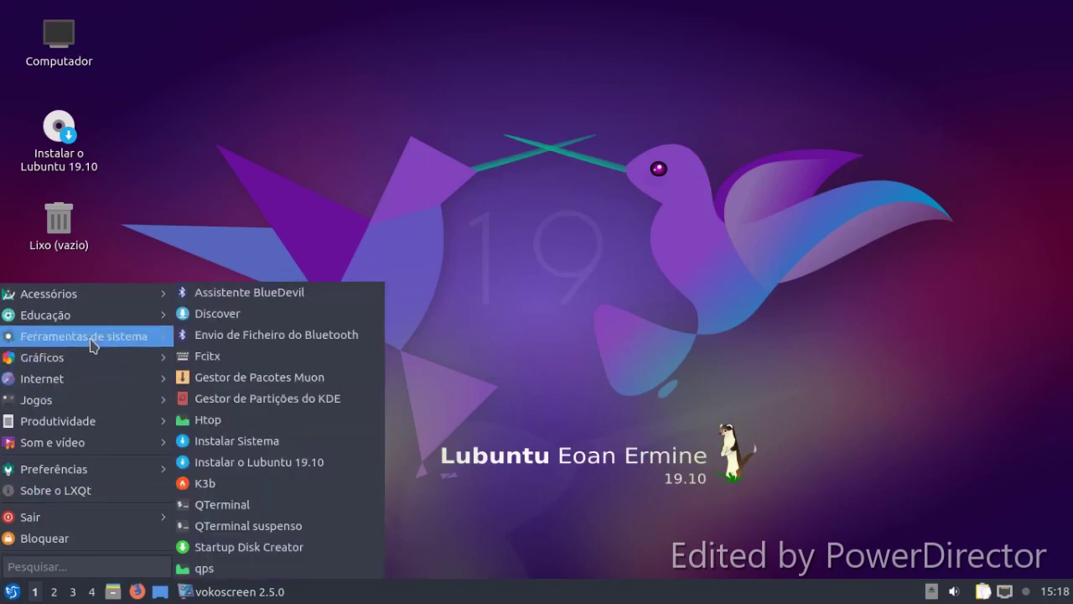
pyautogui.click(312, 379)
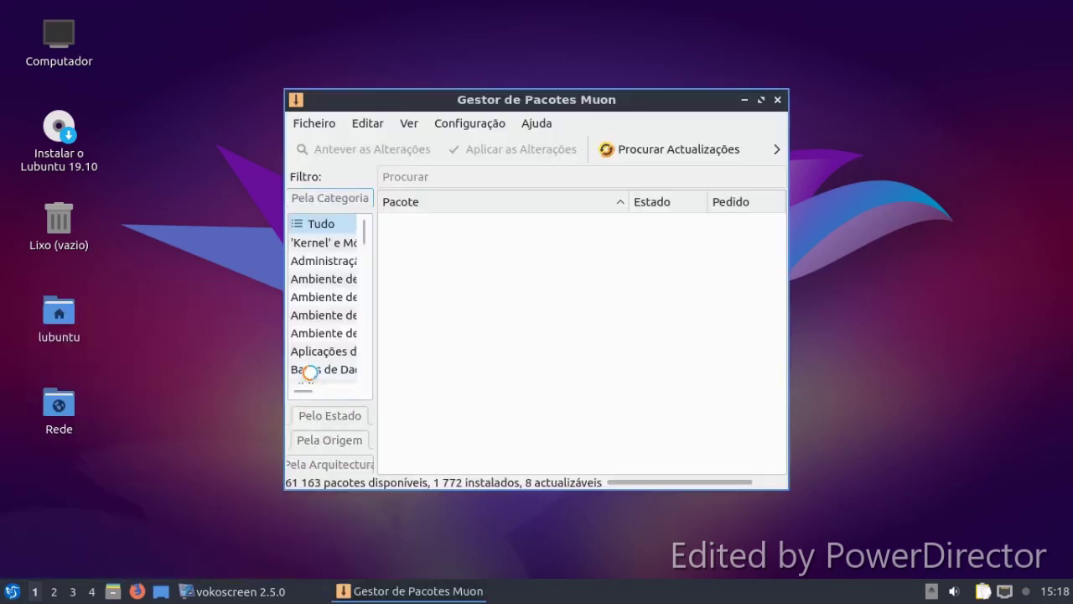
pyautogui.moveTo(366, 314); pyautogui.dragTo(464, 237)
pyautogui.moveTo(406, 107); pyautogui.dragTo(271, 74)
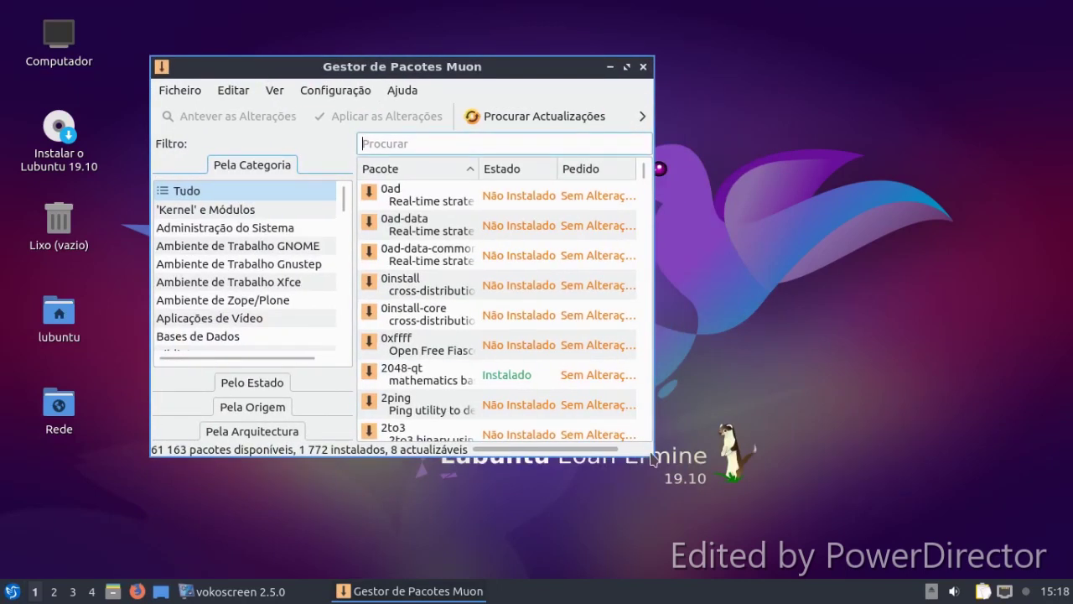
# Close the Muon package manager.
pyautogui.click(793, 488)
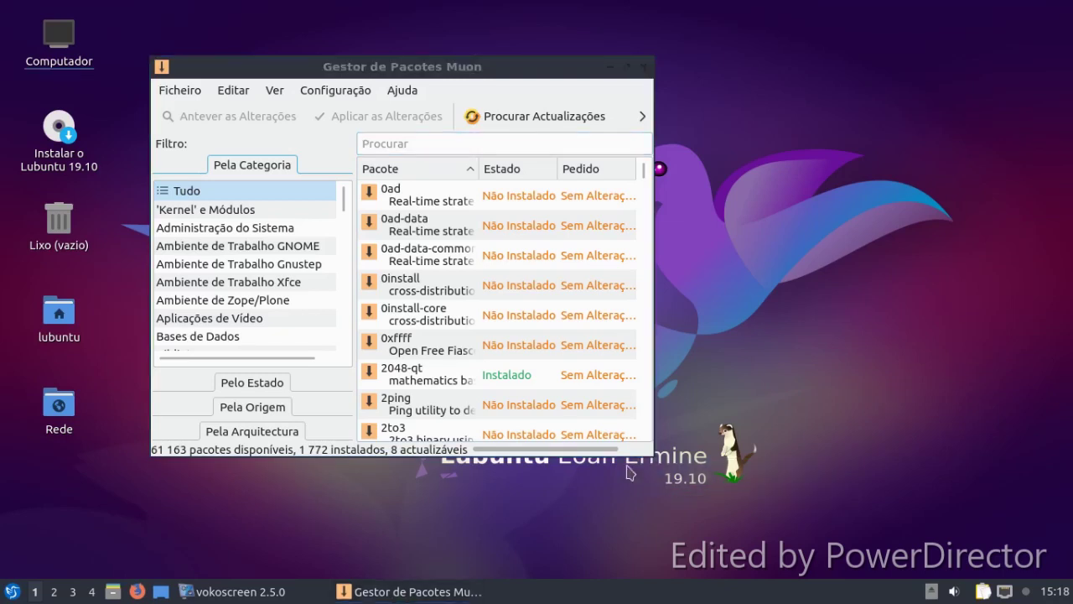
pyautogui.click(643, 77)
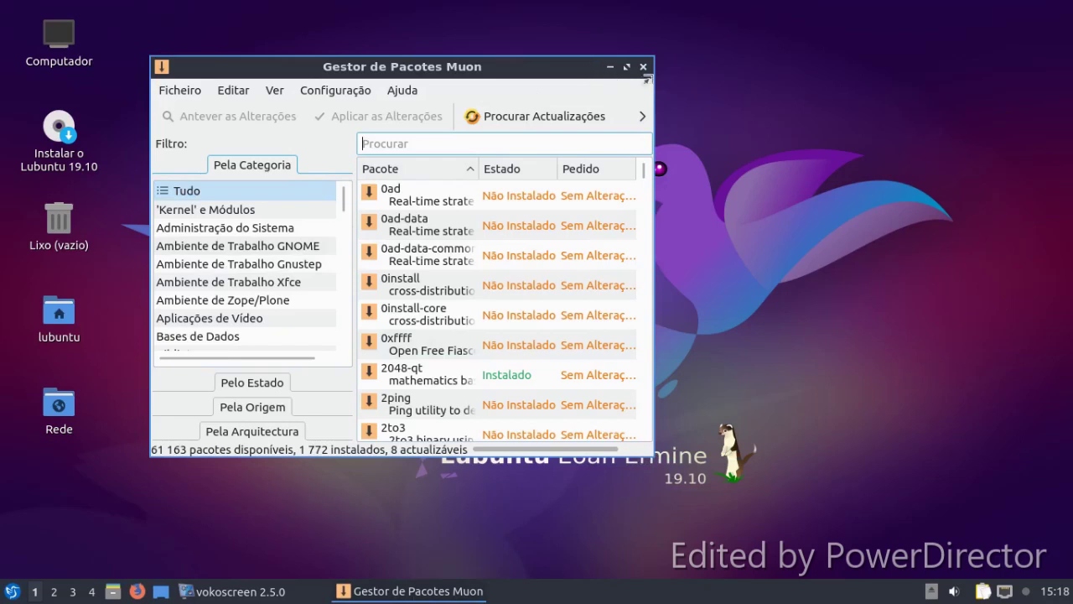
pyautogui.click(642, 66)
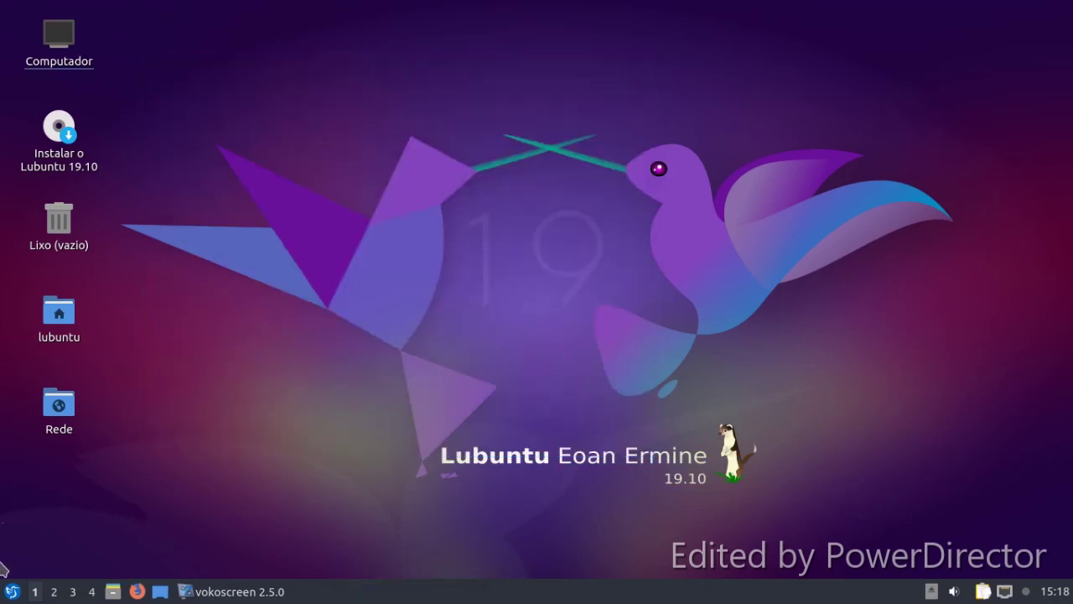
pyautogui.click(188, 593)
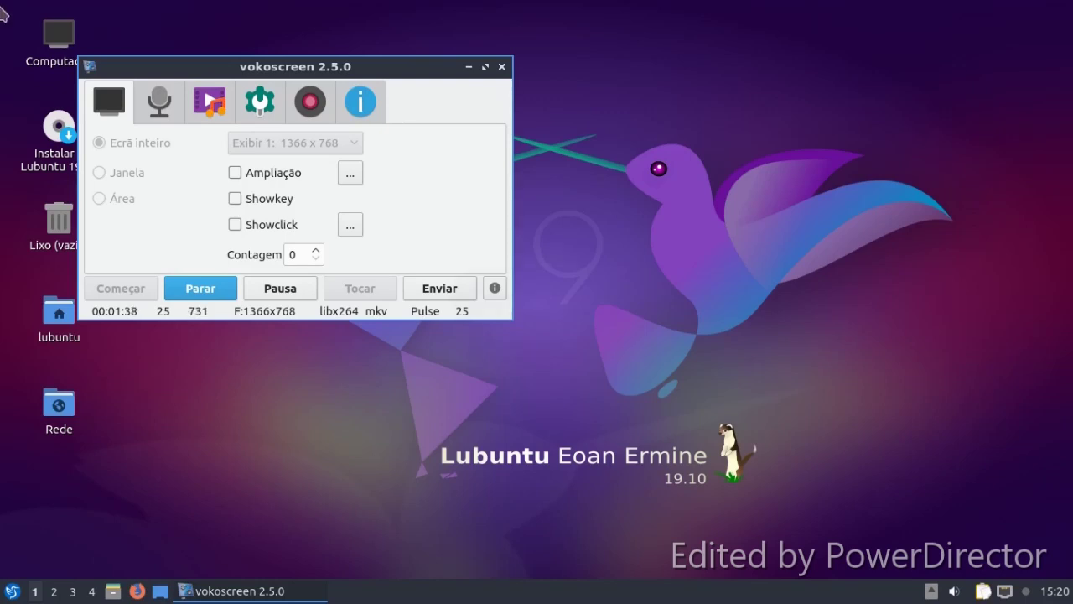
# Open the desktop preferences, review the general, slideshow and advanced settings, and close the window without changes.
pyautogui.rightClick(453, 73)
pyautogui.click(505, 283)
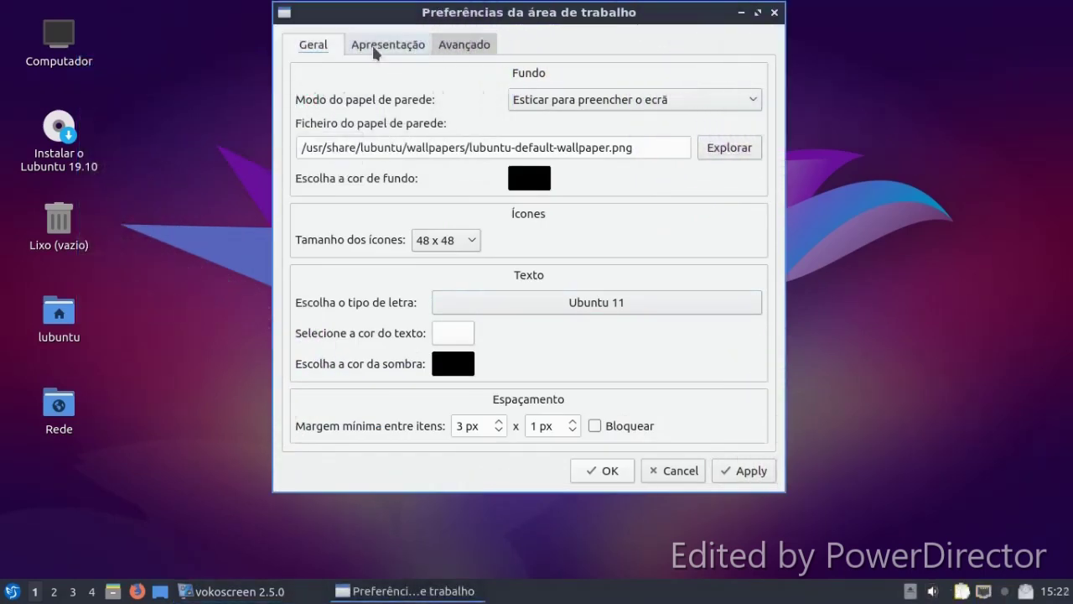
pyautogui.click(378, 46)
pyautogui.click(447, 48)
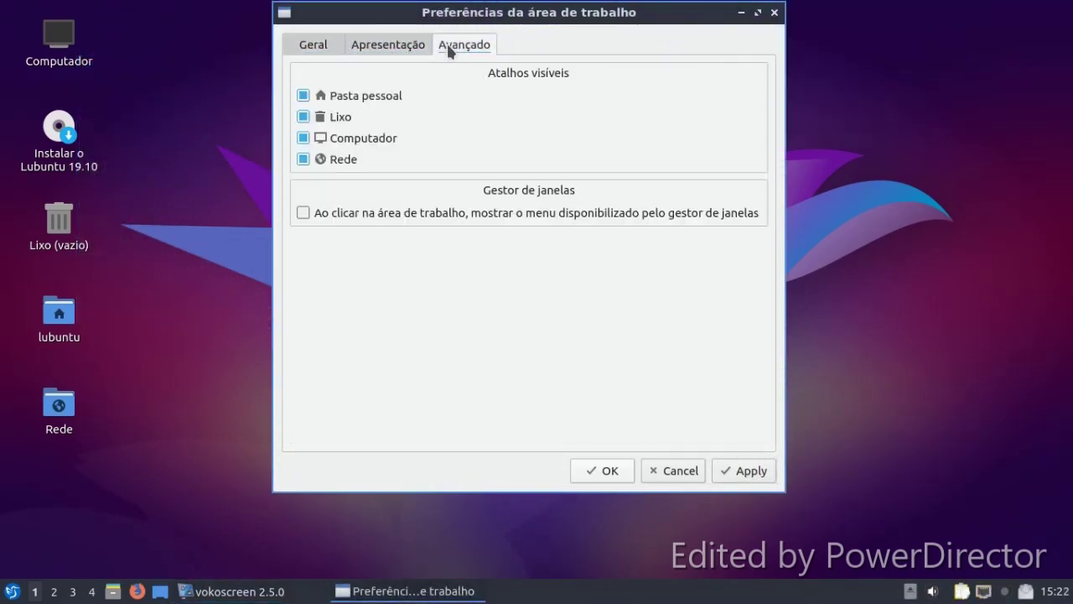
pyautogui.click(319, 43)
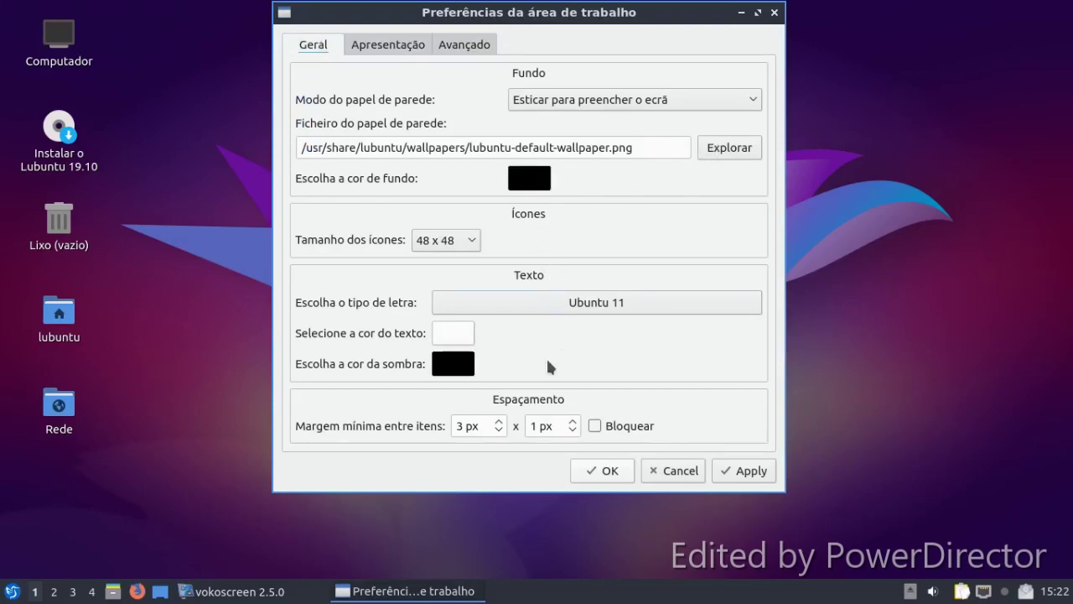
pyautogui.click(390, 44)
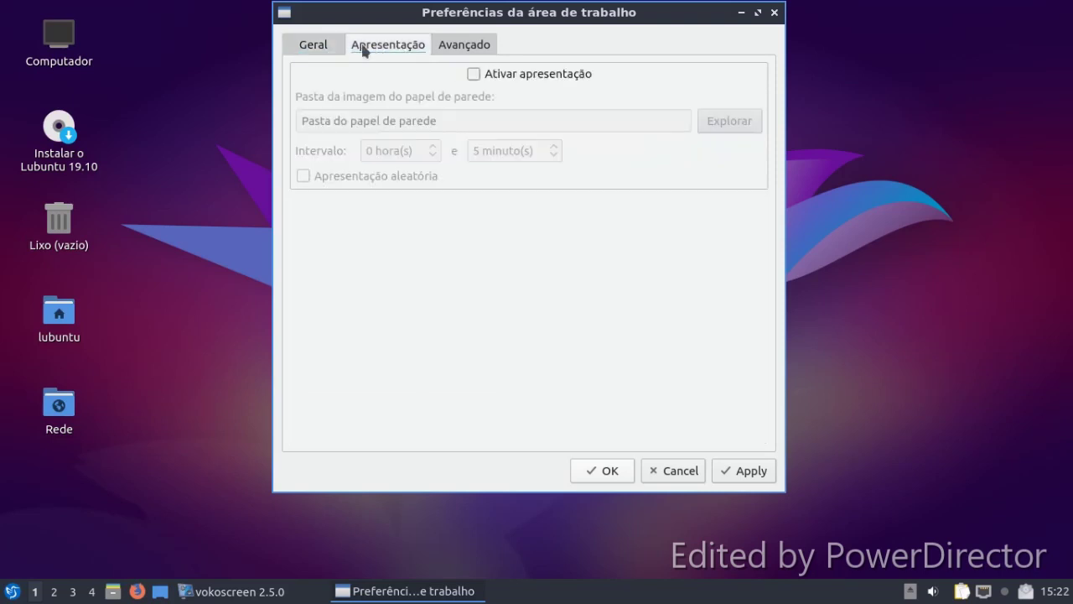
pyautogui.click(298, 43)
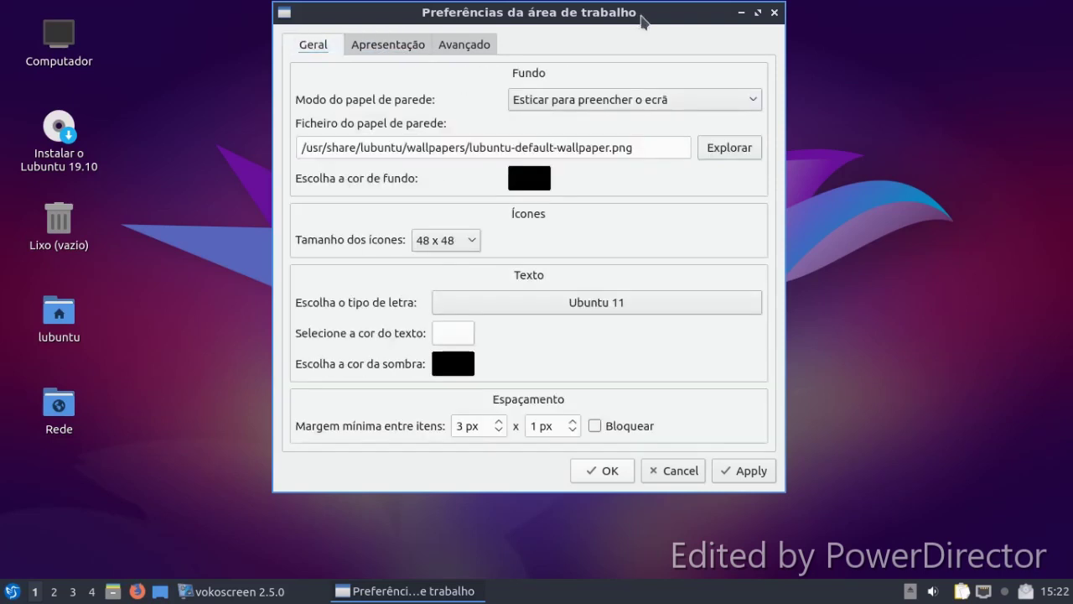
pyautogui.click(775, 13)
pyautogui.rightClick(504, 239)
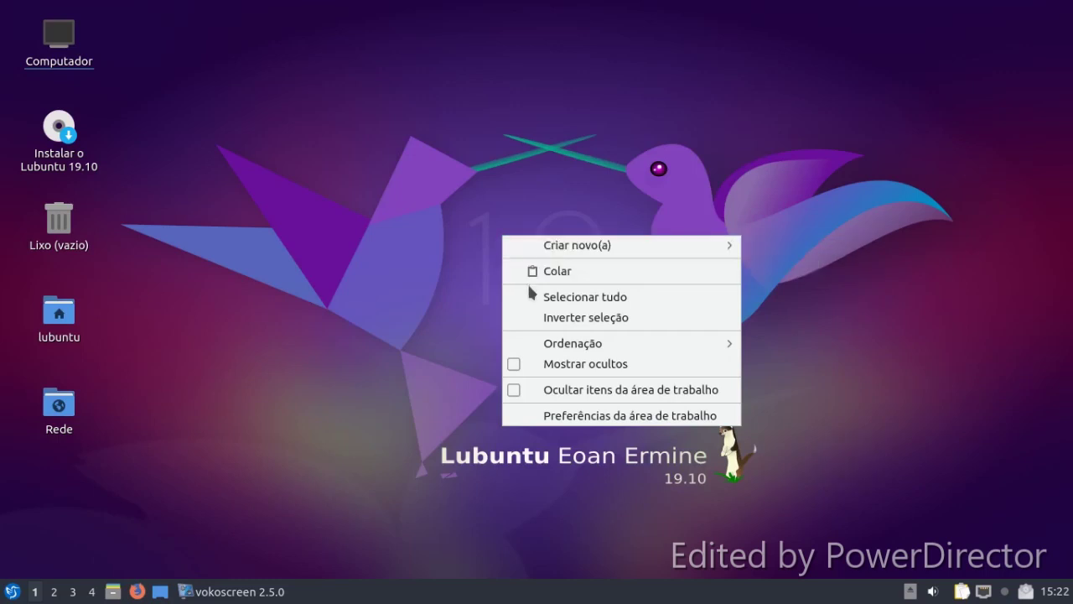
pyautogui.moveTo(647, 347)
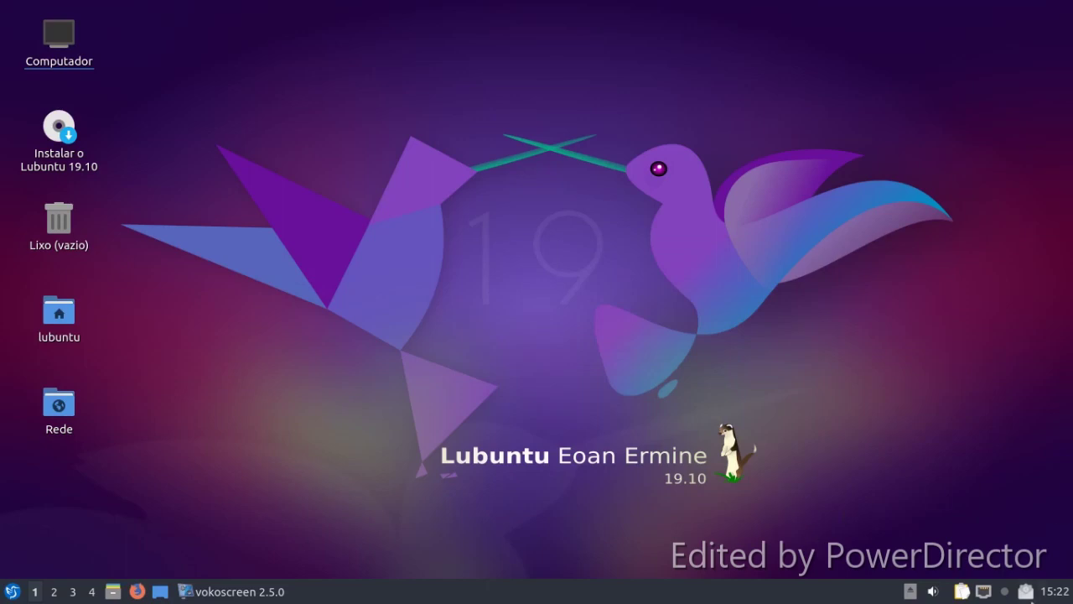
# View the calendar of the panel clock, then open the Trojitá mail client and close it, accepting the tray notice.
pyautogui.click(1058, 594)
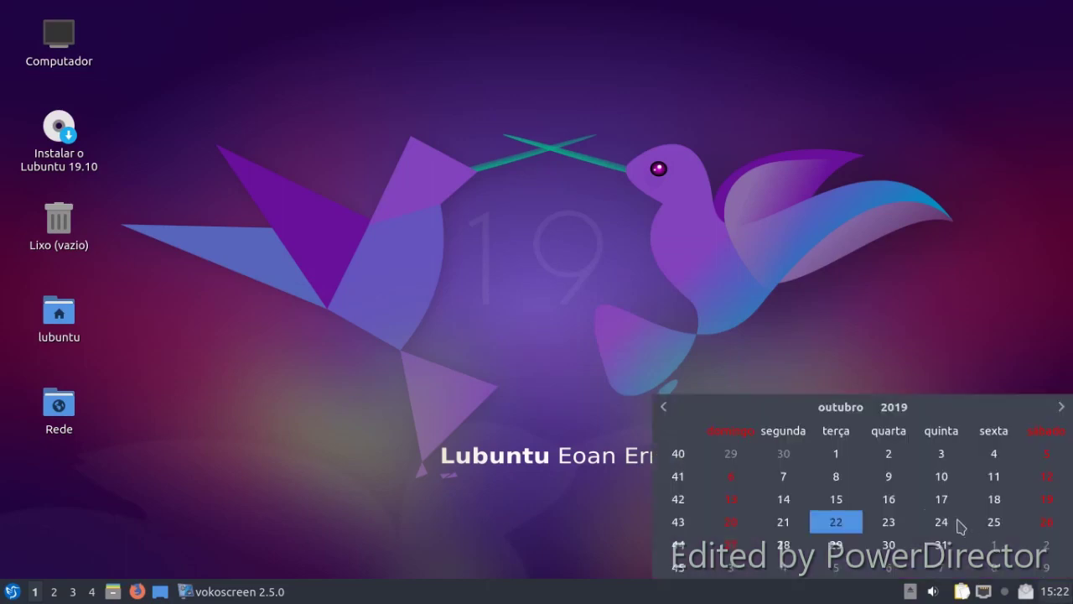
pyautogui.click(1016, 595)
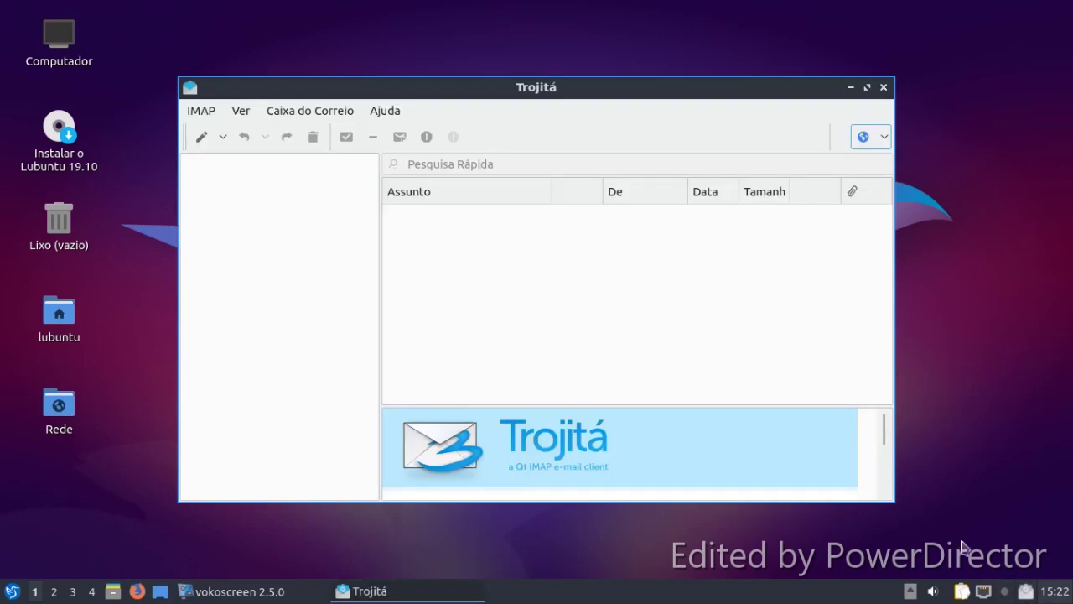
pyautogui.click(882, 87)
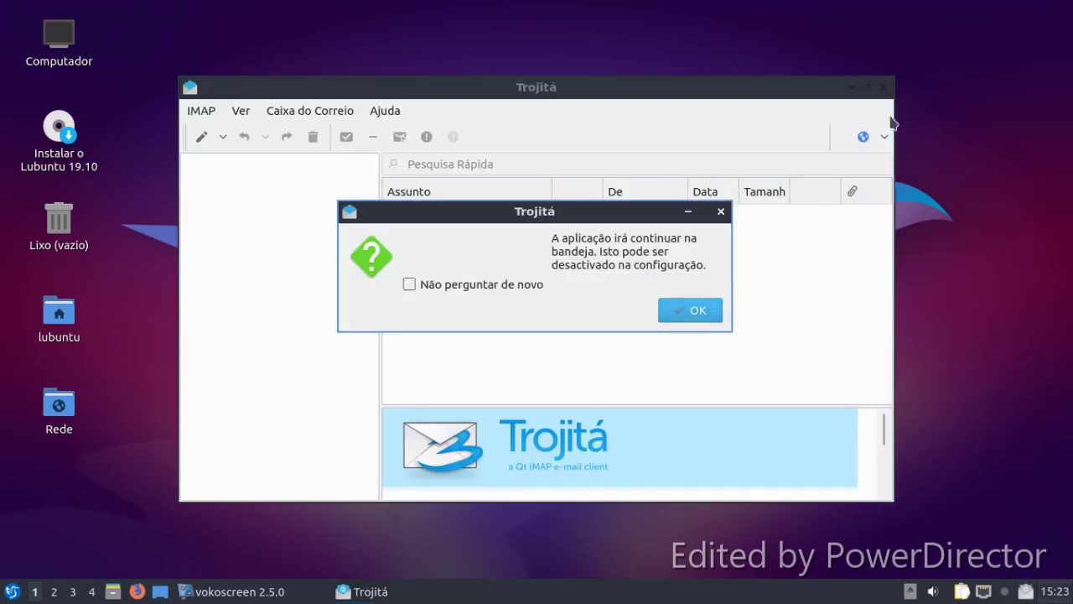
pyautogui.click(700, 310)
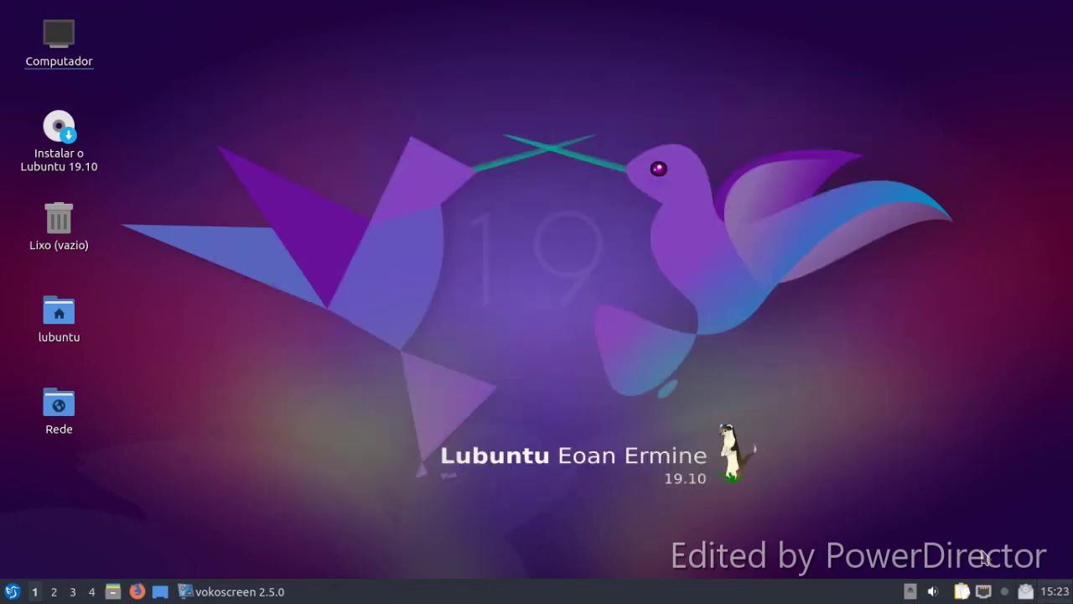
# Check the clipboard history and the volume control among the panel's status indicators, then dismiss them.
pyautogui.click(969, 594)
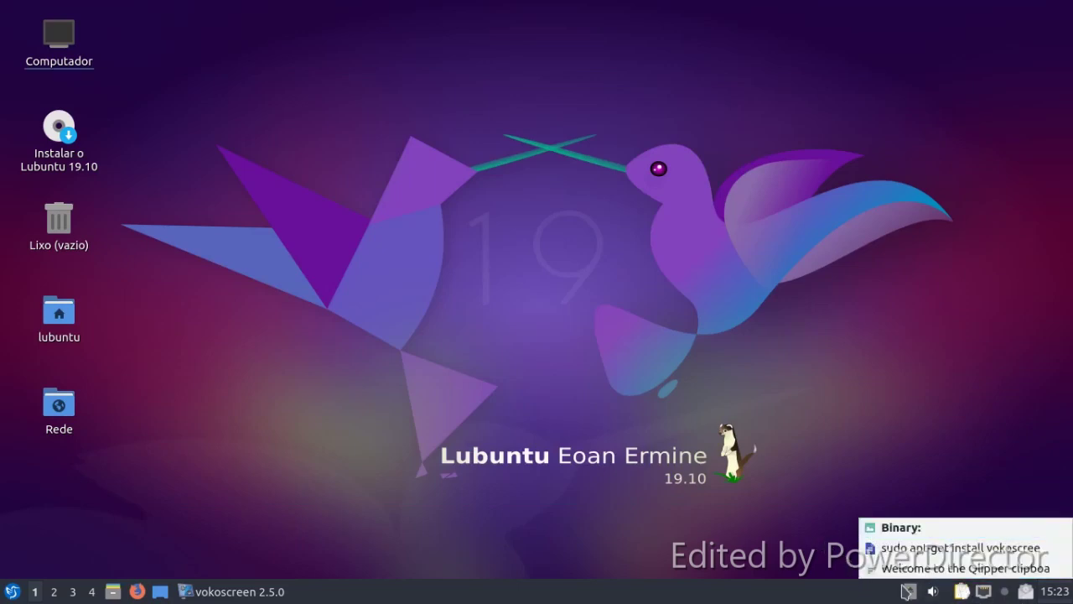
pyautogui.click(933, 591)
pyautogui.click(959, 592)
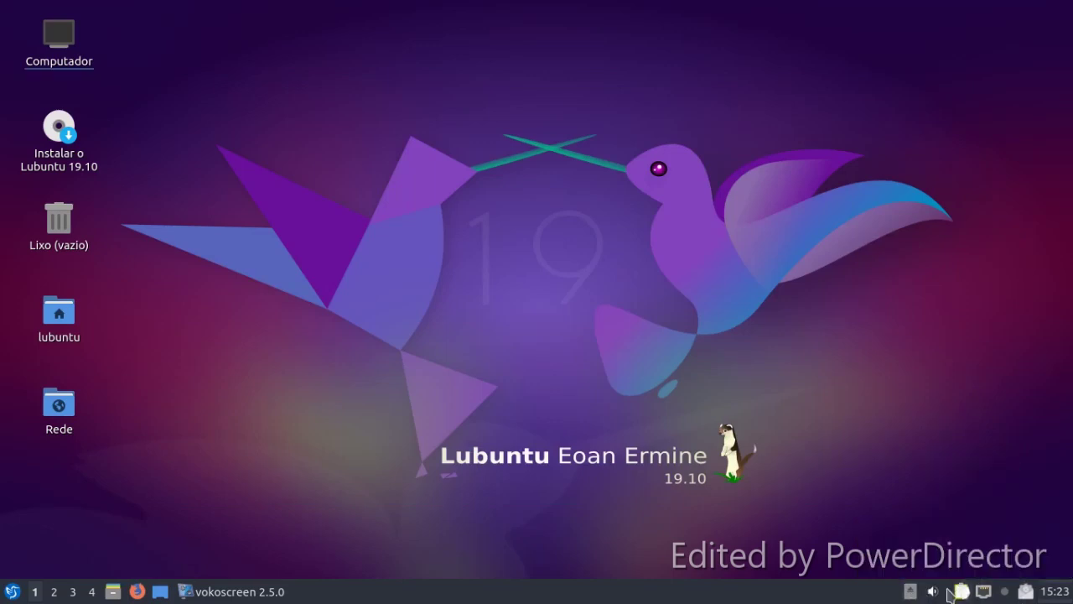
# Launch the Muon package manager from the system tools, widen its category filter pane, look through the package categories, and close it.
pyautogui.click(14, 591)
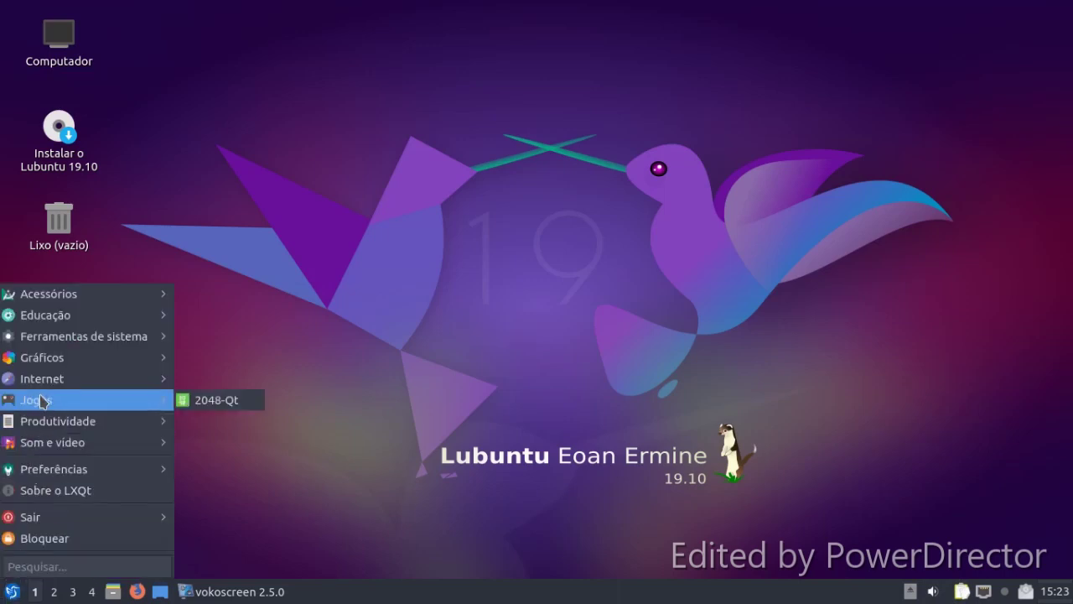
pyautogui.moveTo(36, 384)
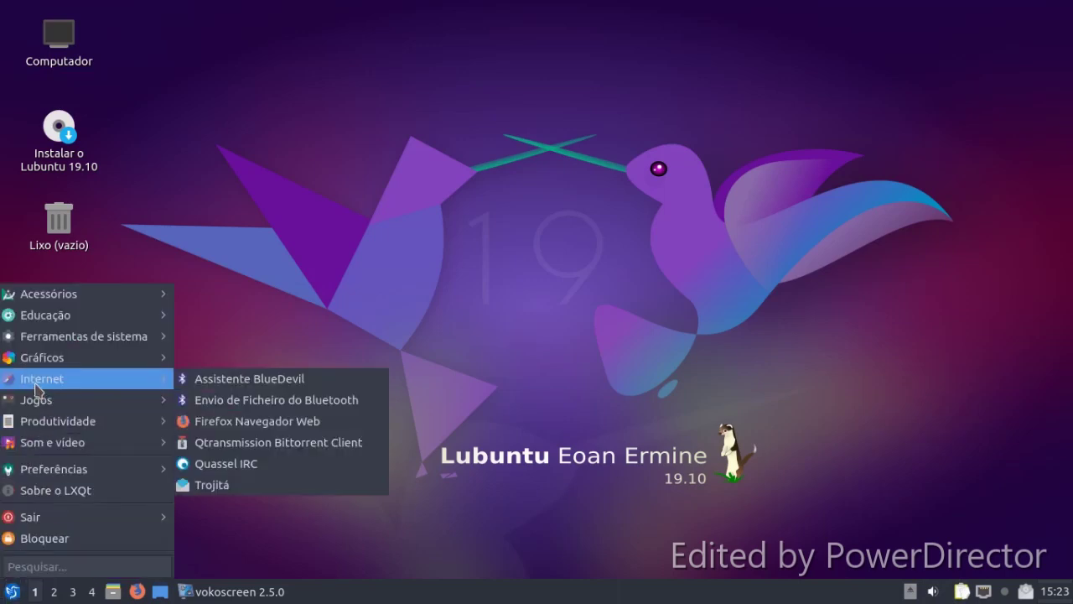
pyautogui.moveTo(44, 342)
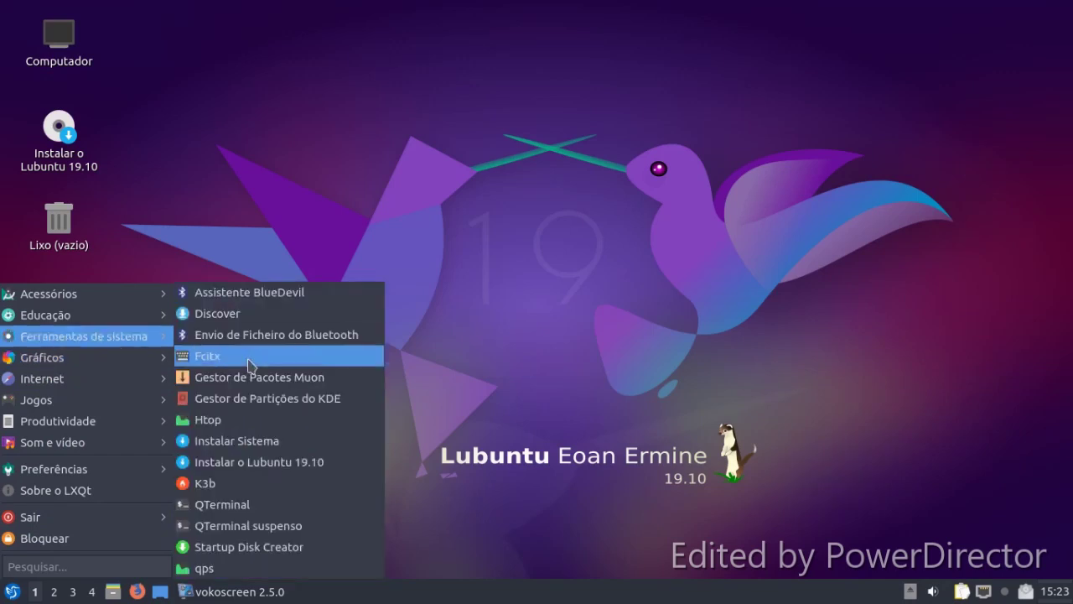
pyautogui.click(265, 379)
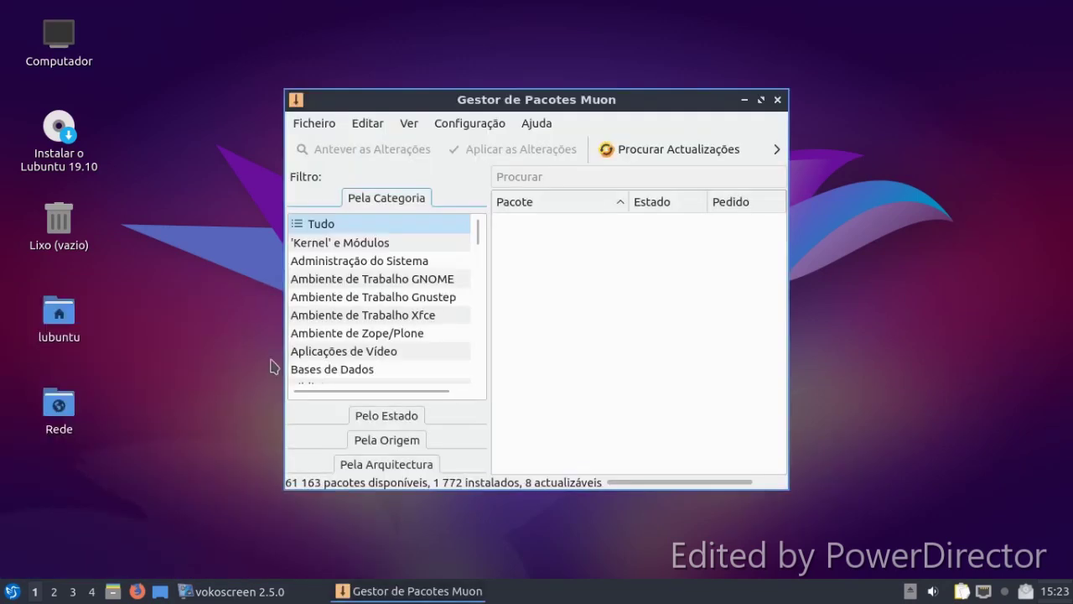
pyautogui.moveTo(490, 297); pyautogui.dragTo(633, 297)
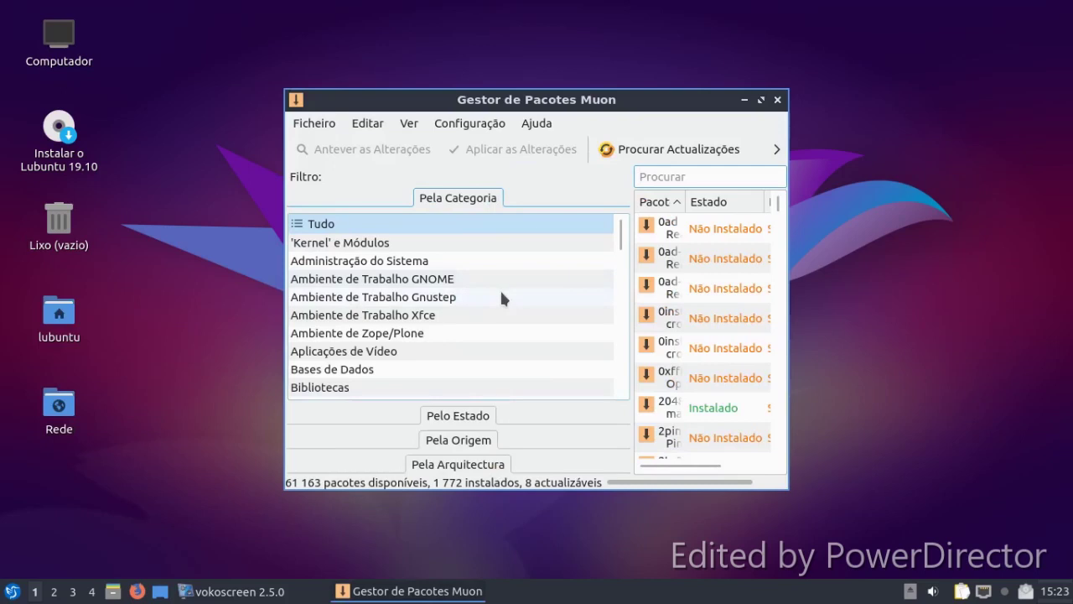
pyautogui.scroll(-8, 501, 311)
pyautogui.scroll(-4, 500, 312)
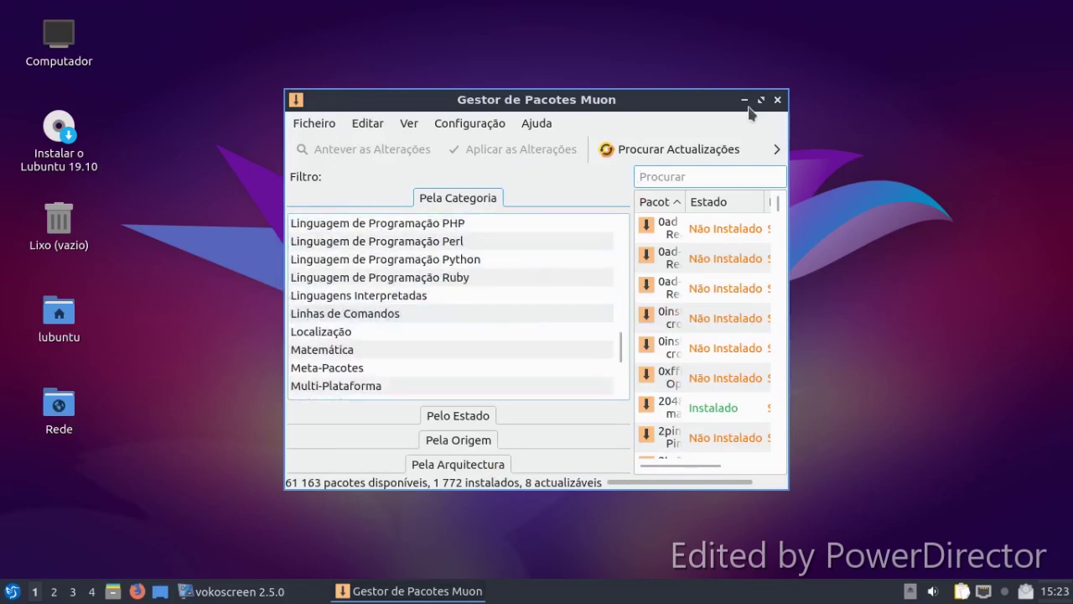
pyautogui.click(777, 99)
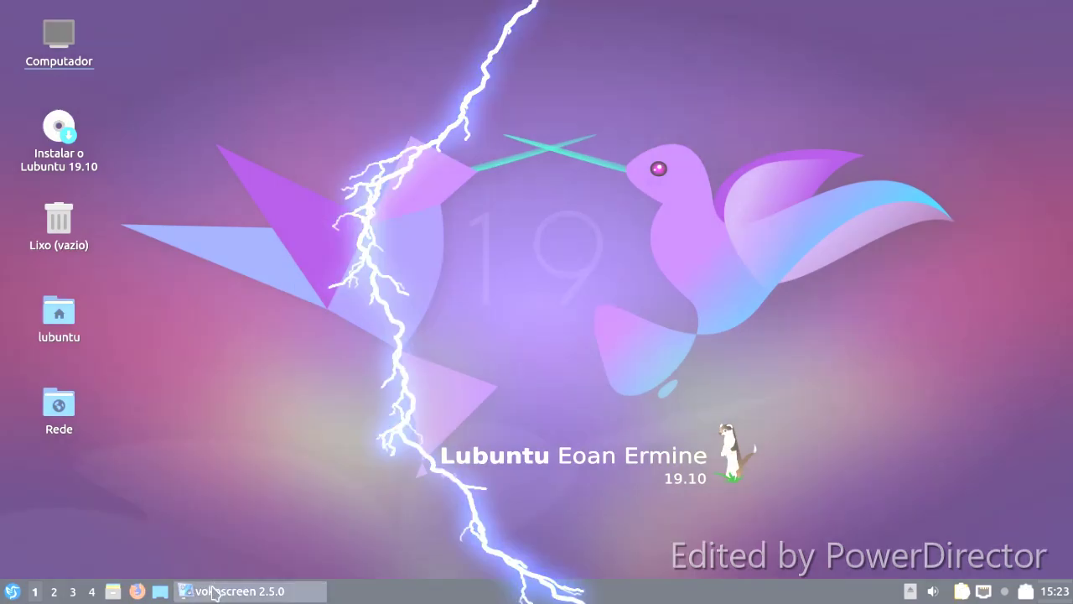
pyautogui.click(213, 592)
pyautogui.click(191, 286)
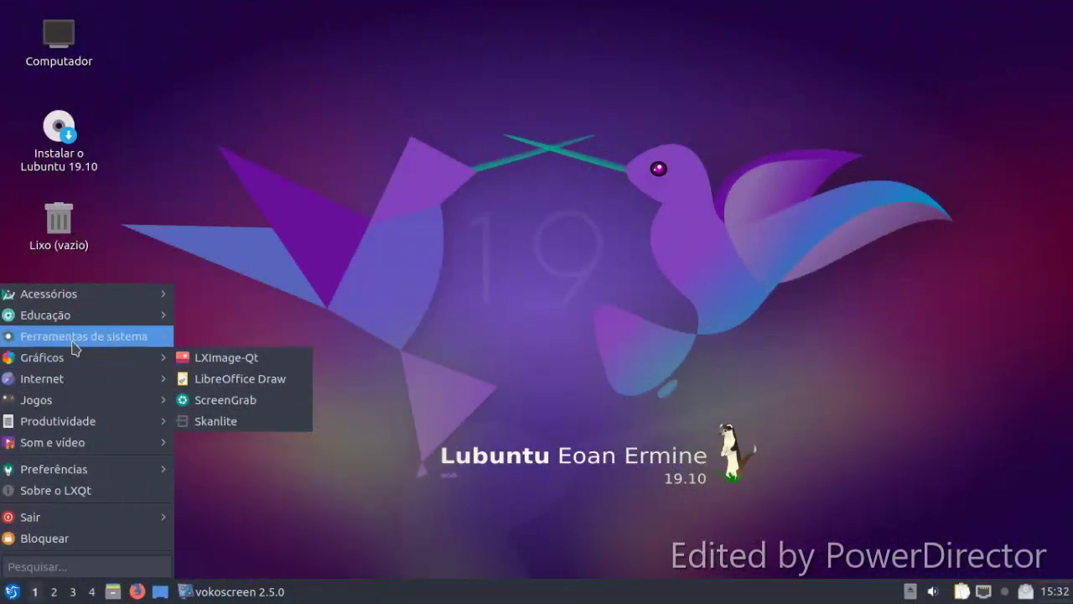
# Launch the Discover software center from the system tools and look through its featured applications.
pyautogui.moveTo(73, 343)
pyautogui.click(205, 324)
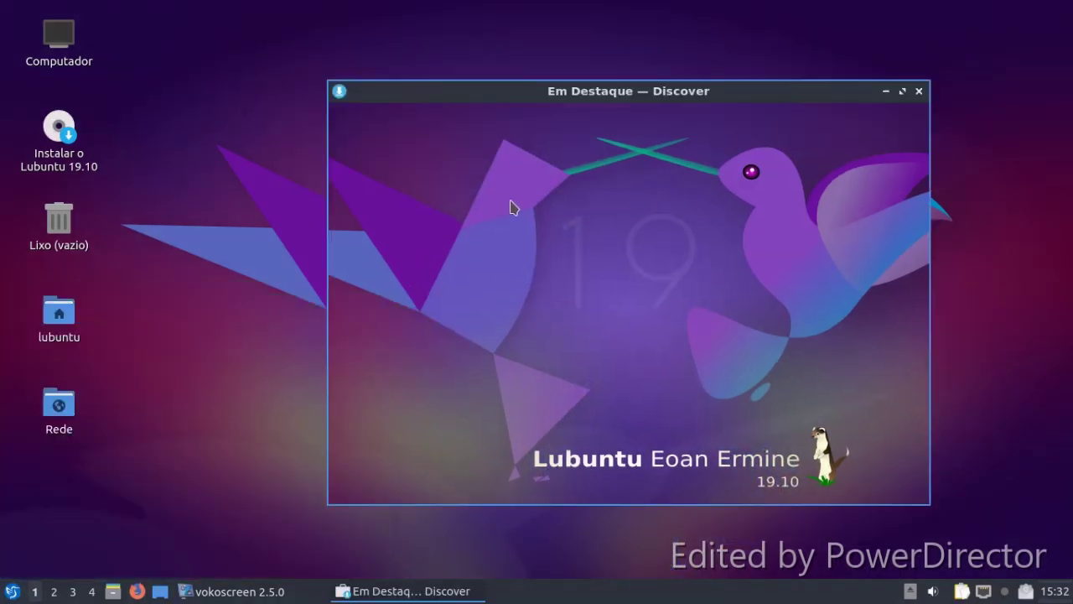
pyautogui.scroll(-3, 621, 209)
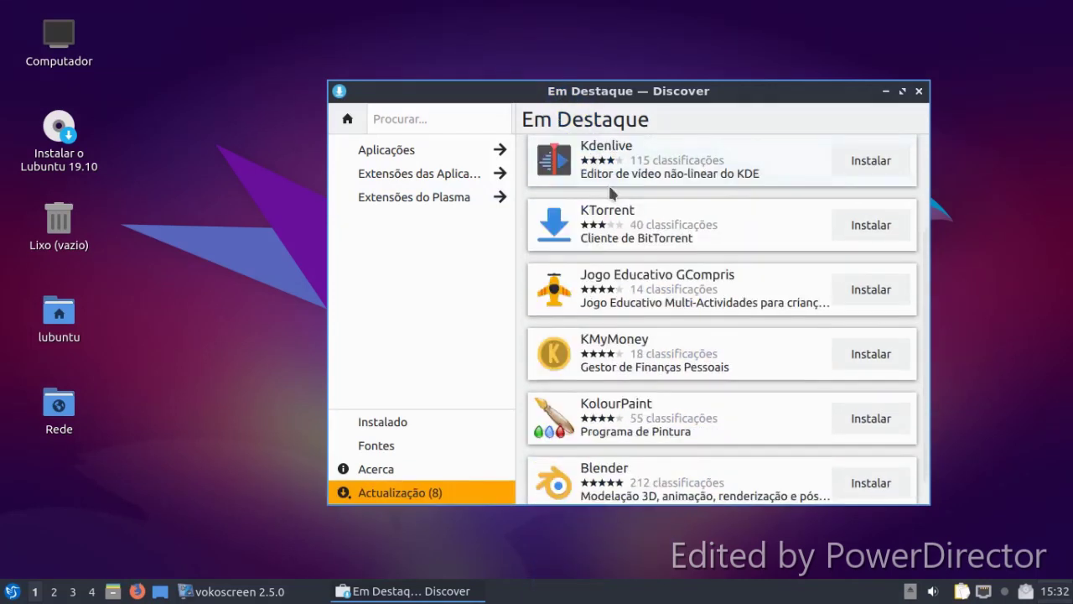
pyautogui.scroll(3, 634, 230)
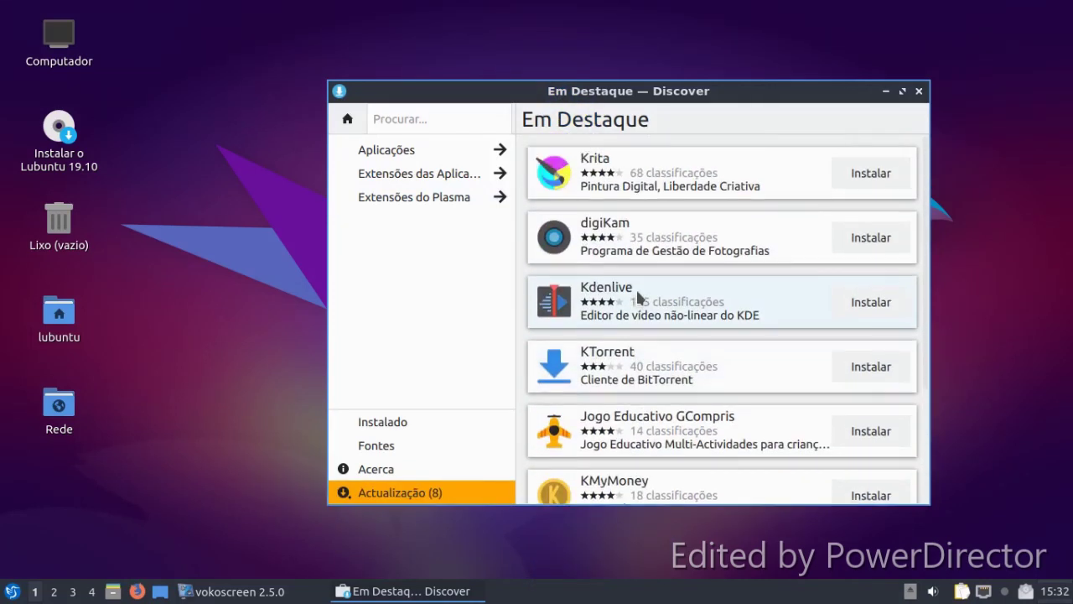
# Search Discover for "themes" and look through the listed packages.
pyautogui.click(431, 126)
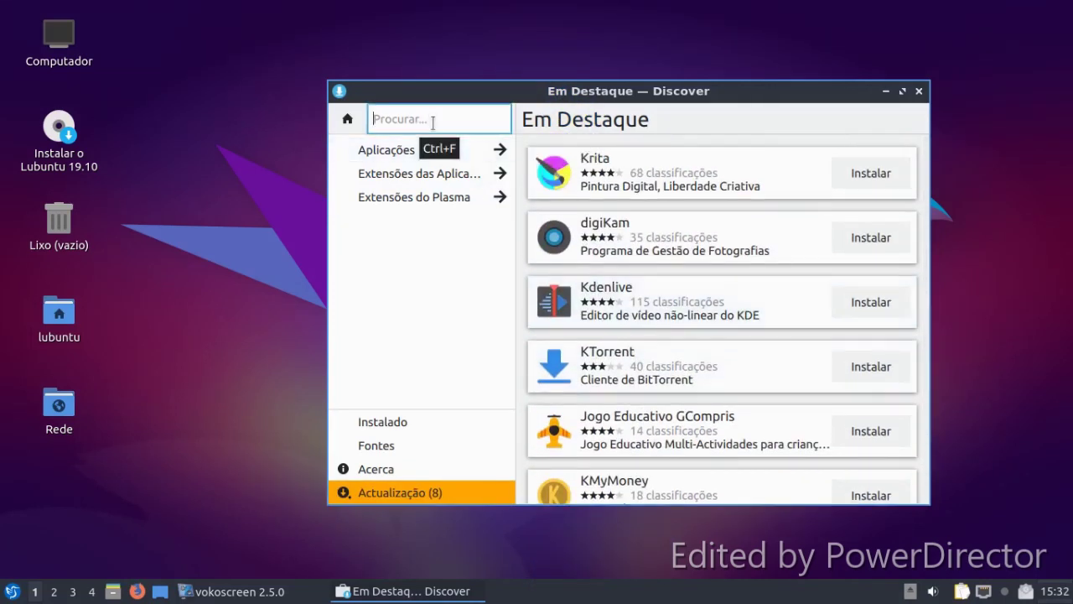
pyautogui.write('themes')
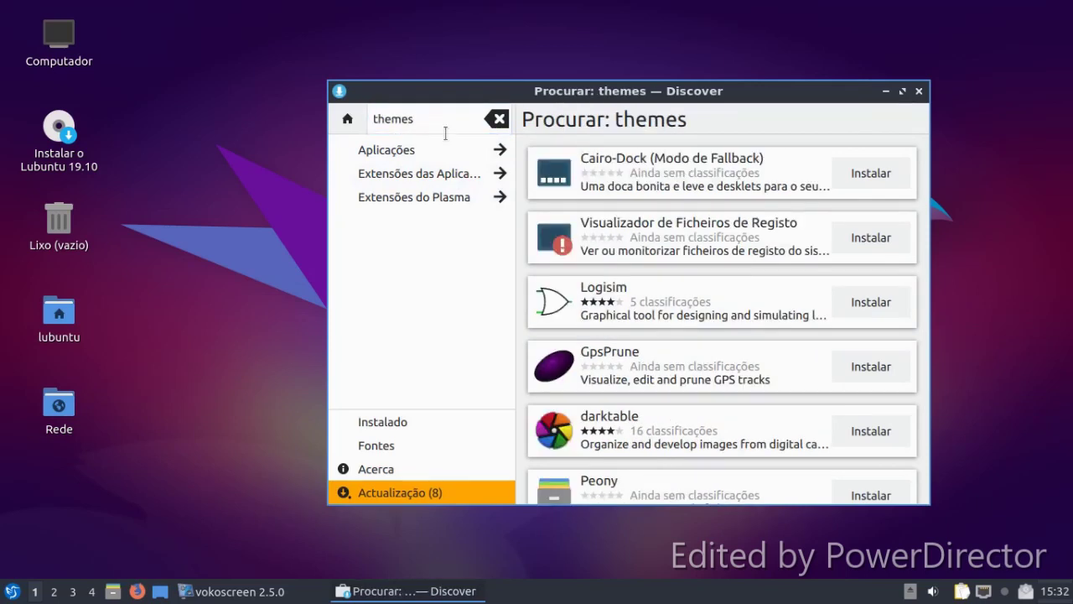
pyautogui.scroll(-2, 762, 353)
pyautogui.scroll(-1, 741, 357)
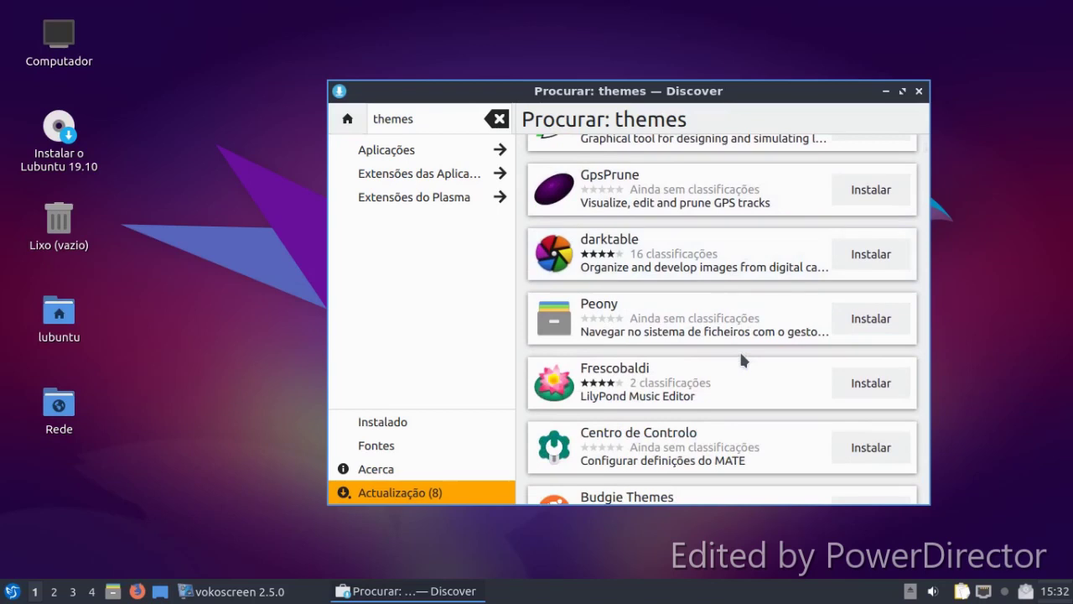
# Replace the Discover search term with "icons" and look through the listed packages.
pyautogui.click(437, 124)
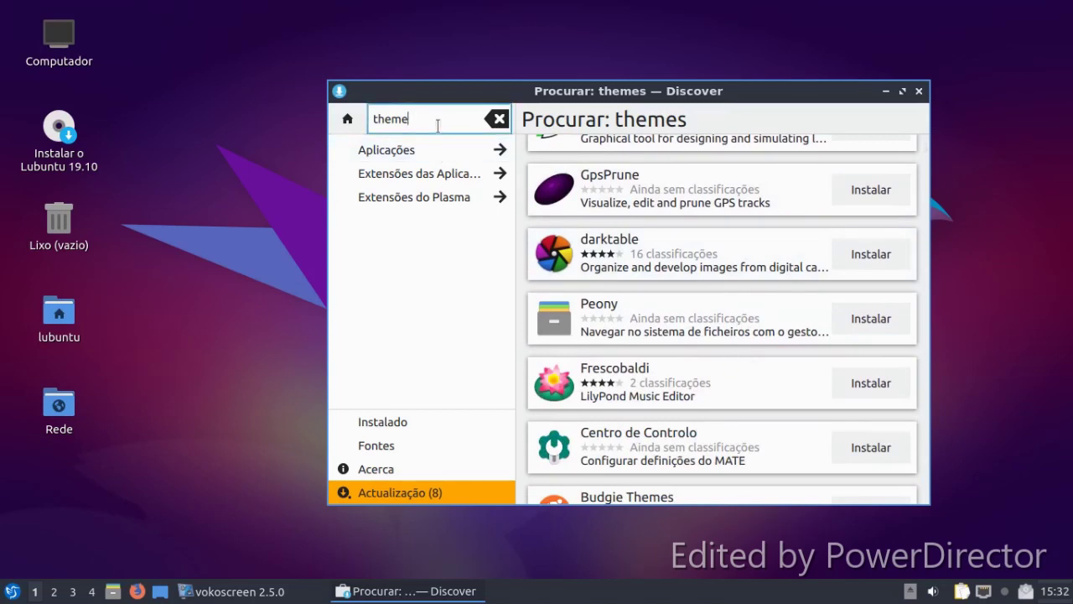
pyautogui.press('BackSpace')
pyautogui.press('BackSpace')
pyautogui.write('icons')
pyautogui.press('Return')
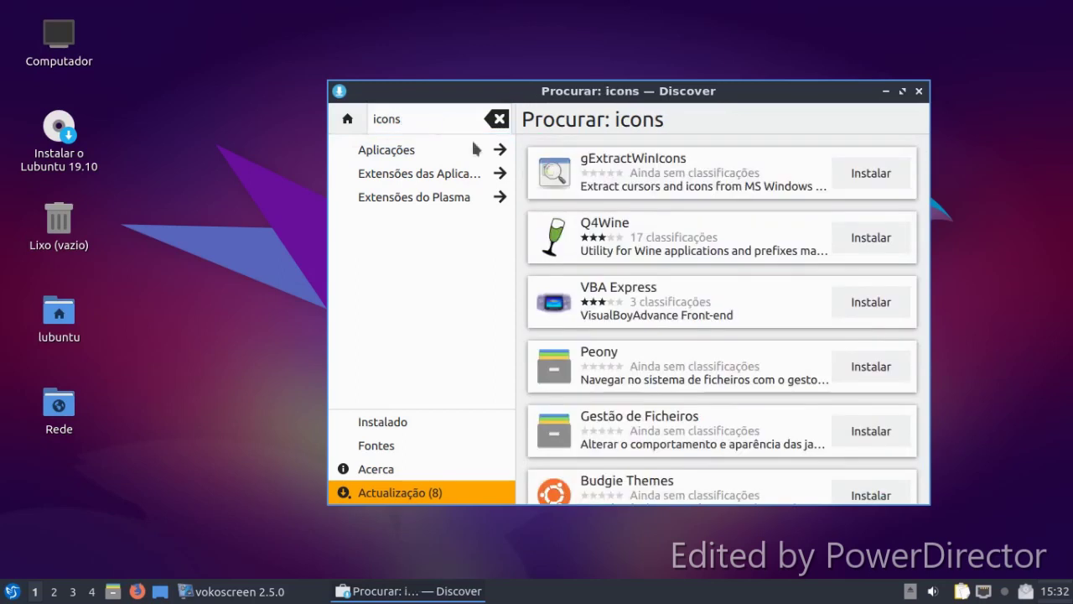
pyautogui.scroll(-4, 615, 238)
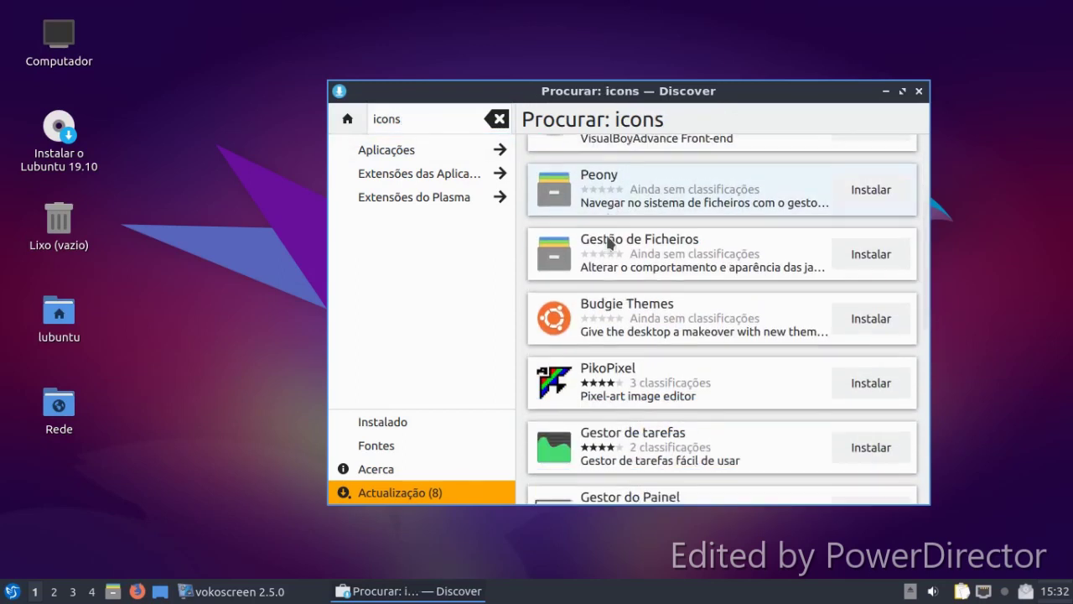
pyautogui.scroll(-2, 610, 243)
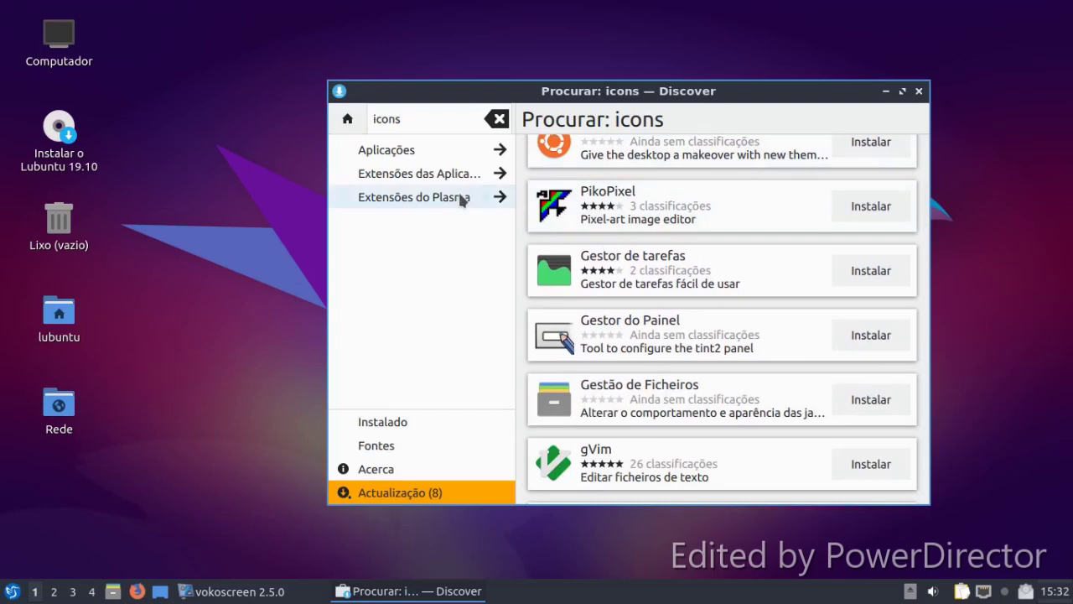
# Replace the Discover search term with "chrome", check the results, and close Discover.
pyautogui.click(421, 118)
pyautogui.press('BackSpace')
pyautogui.press('BackSpace')
pyautogui.press('BackSpace')
pyautogui.press('BackSpace')
pyautogui.press('BackSpace')
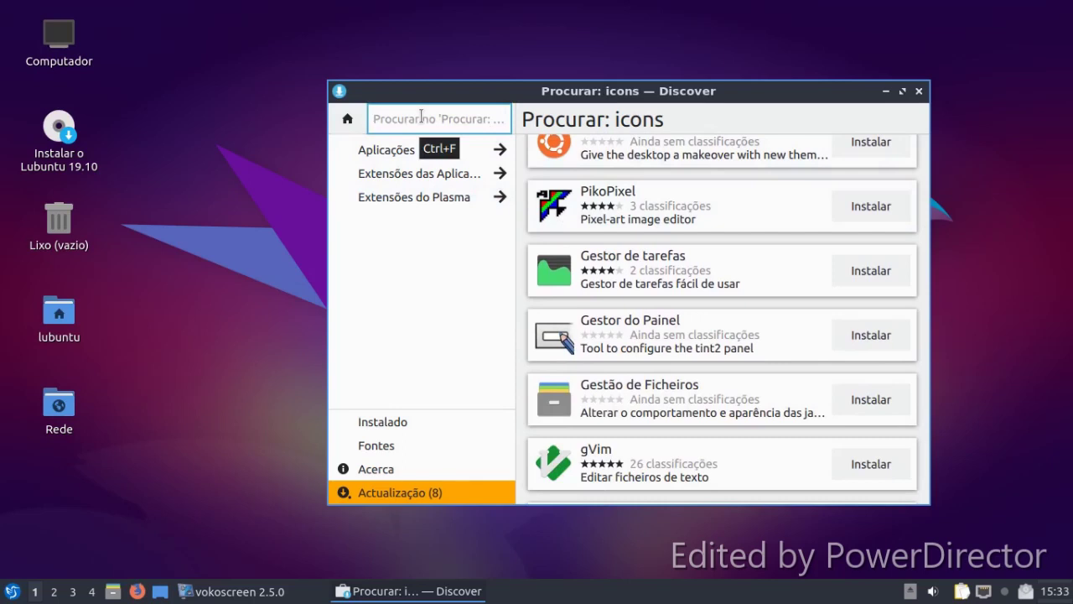
pyautogui.write('d')
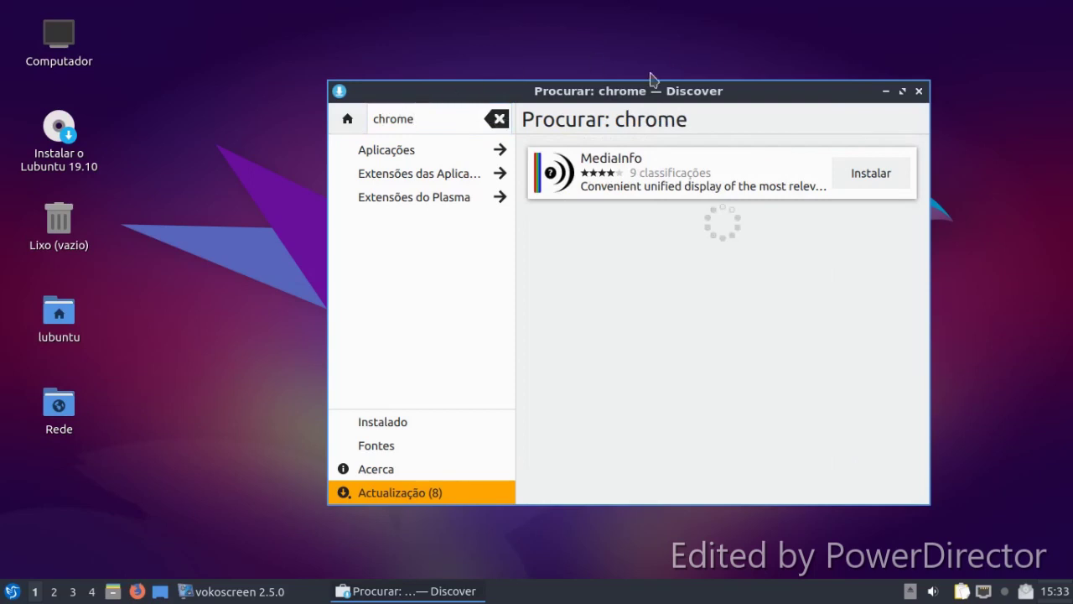
pyautogui.click(919, 92)
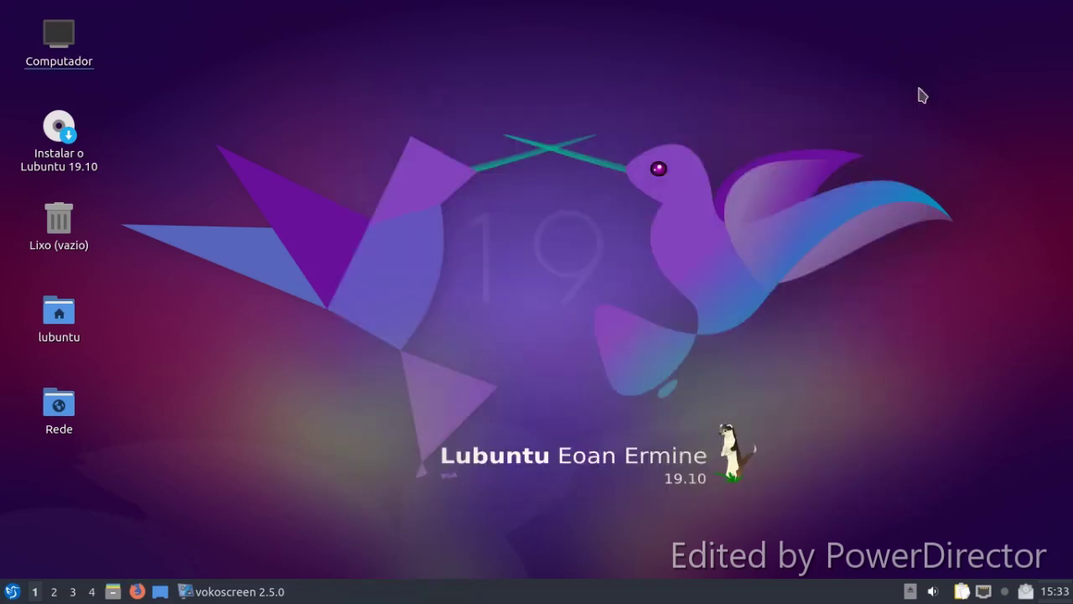
# Open the Alternatives Configurator from the preferences, look through its groups, view the gnome-www-browser alternatives, and close the window.
pyautogui.click(12, 591)
pyautogui.moveTo(90, 426)
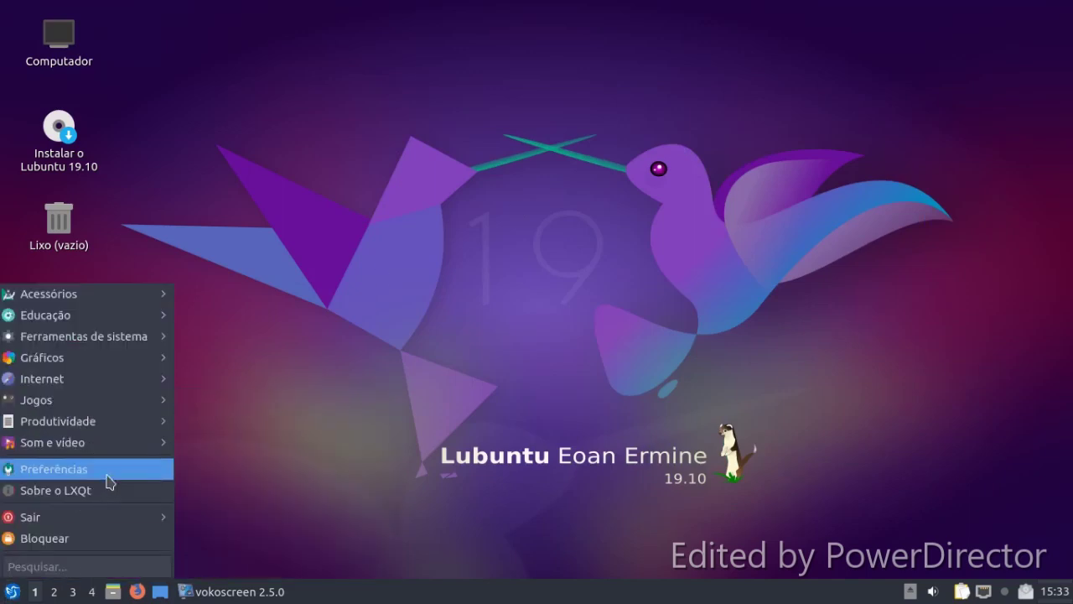
pyautogui.moveTo(109, 480)
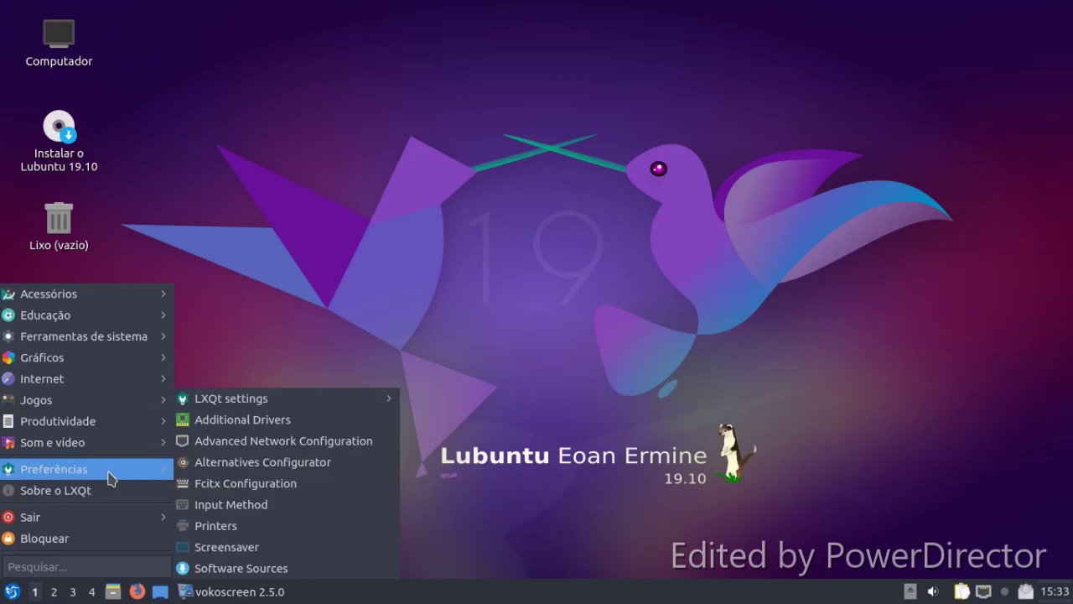
pyautogui.click(191, 466)
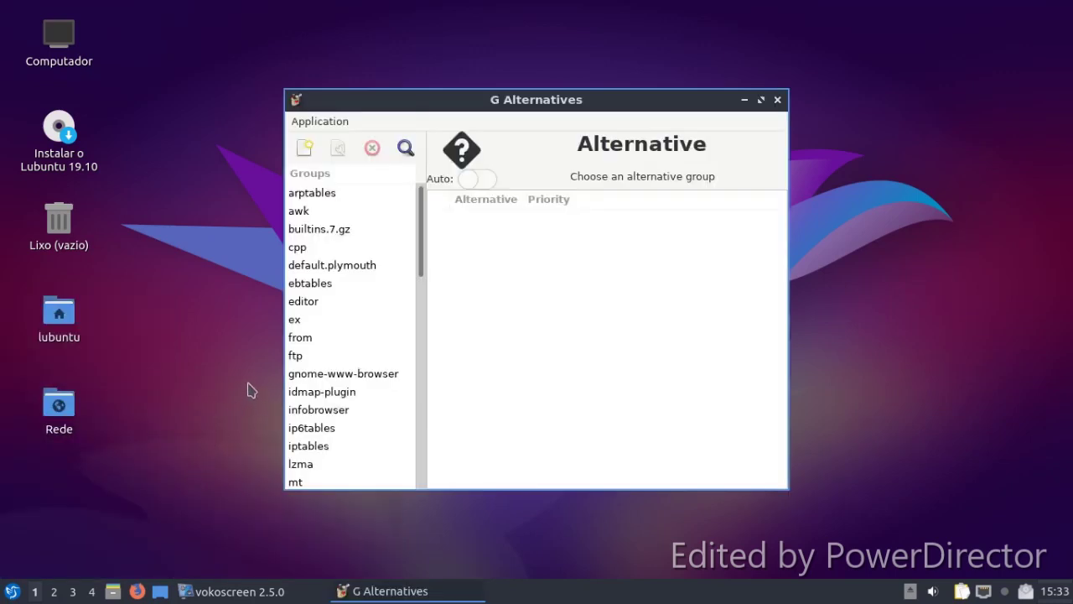
pyautogui.click(422, 311)
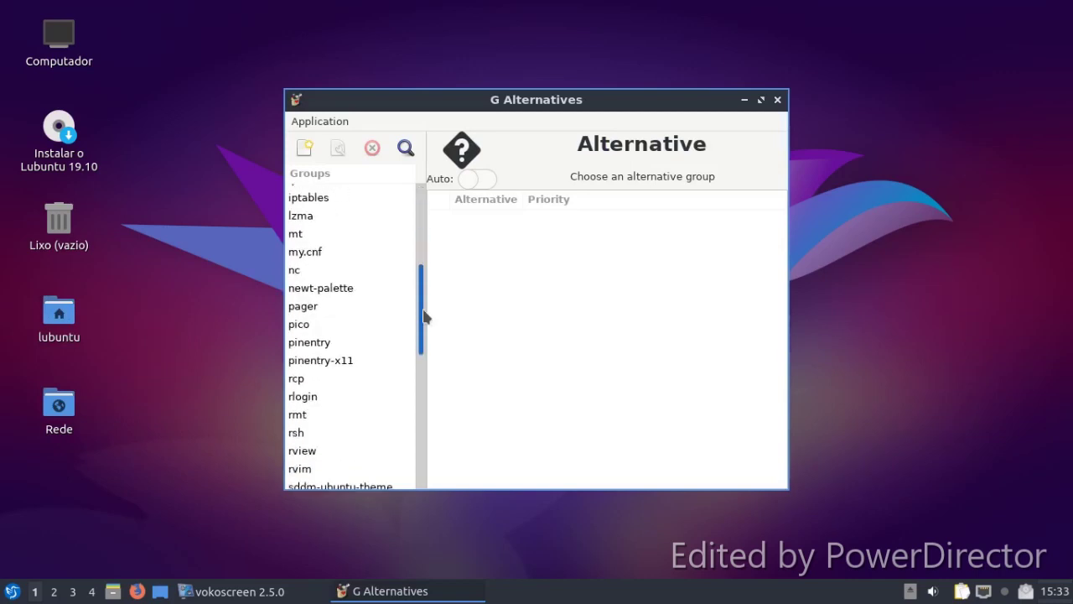
pyautogui.scroll(-6, 399, 372)
pyautogui.scroll(1, 385, 411)
pyautogui.scroll(10, 394, 352)
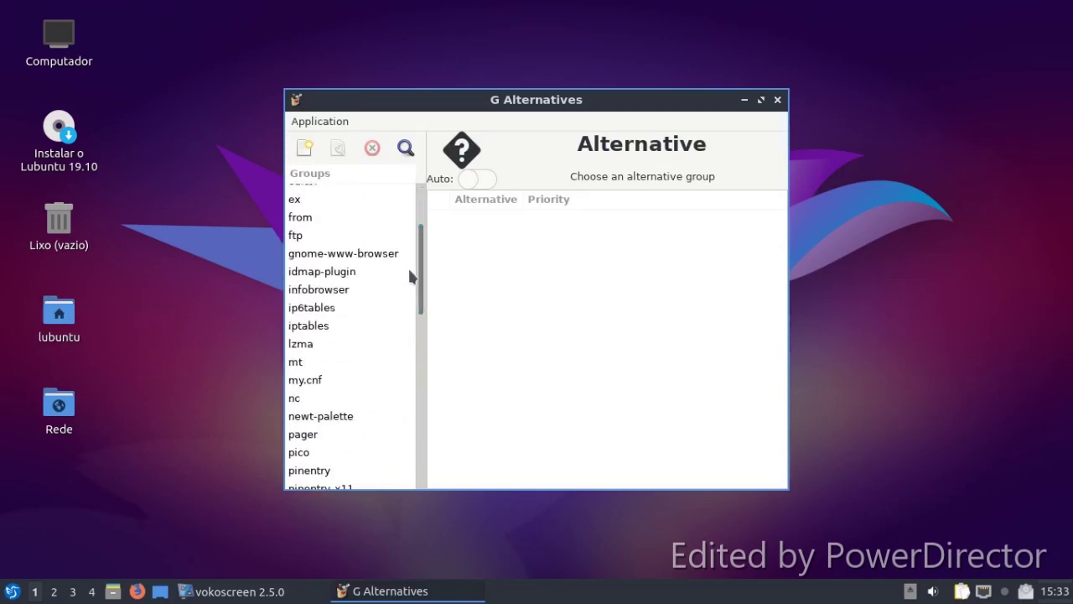
pyautogui.click(371, 254)
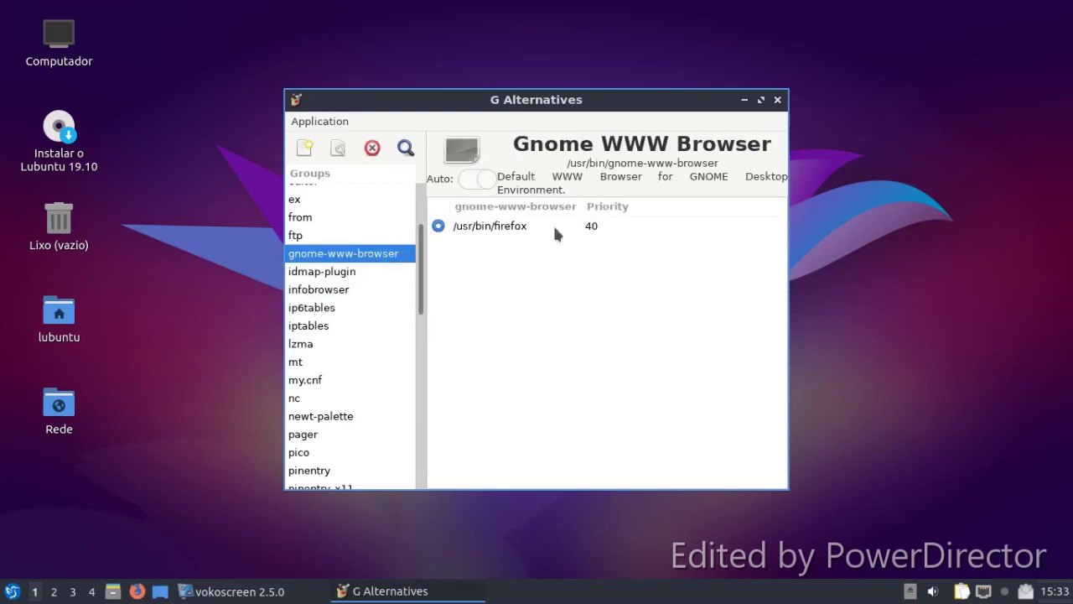
pyautogui.click(779, 100)
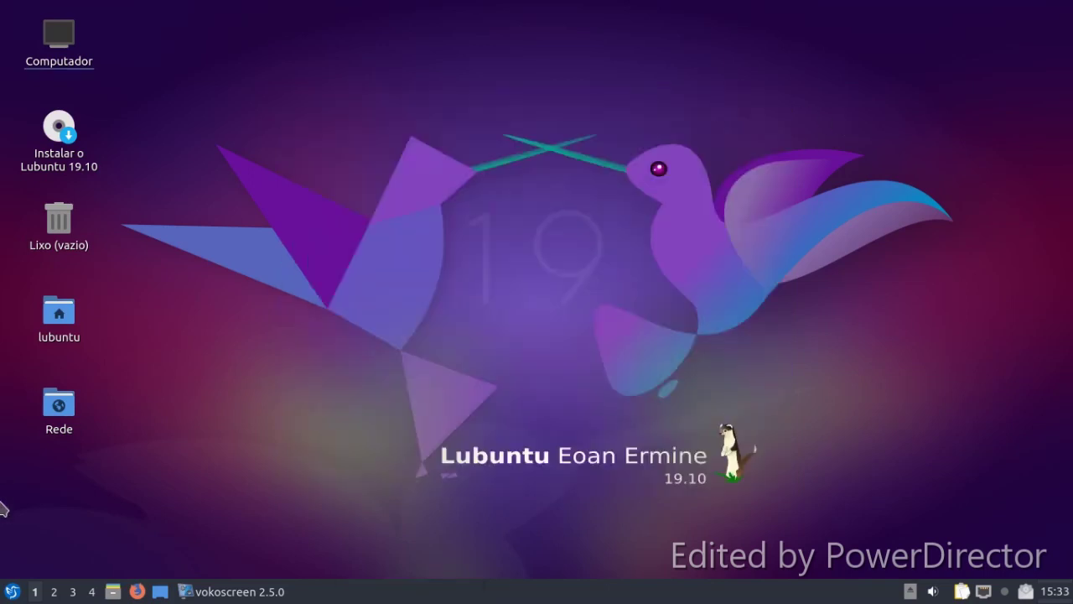
# Open QTerminal, move its window toward the middle of the desktop, and look through its Ajuda, Editar and Ficheiro menus.
pyautogui.click(12, 590)
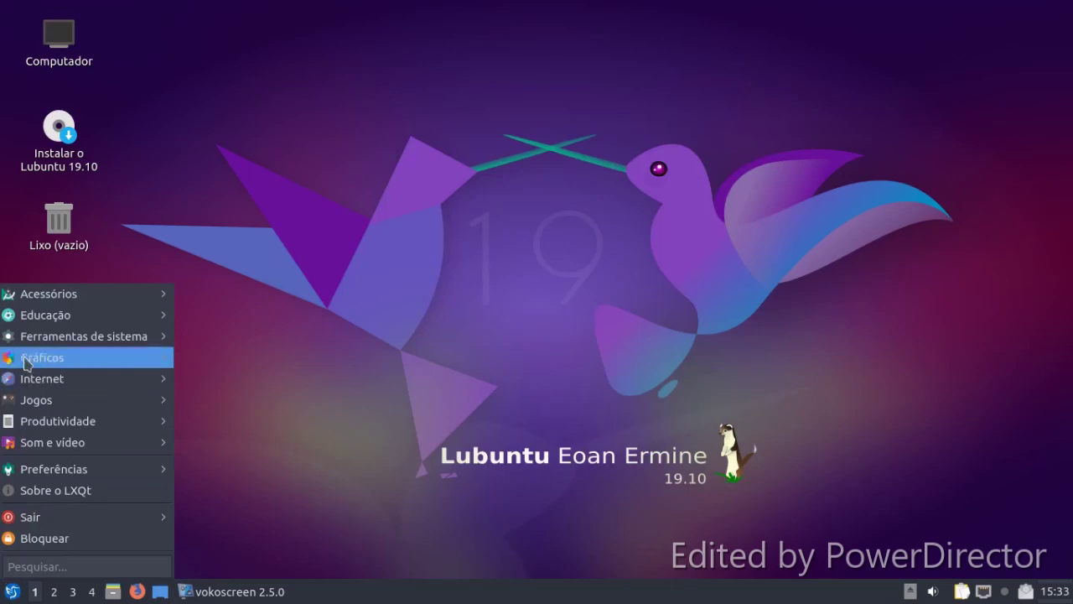
pyautogui.moveTo(46, 300)
pyautogui.moveTo(73, 338)
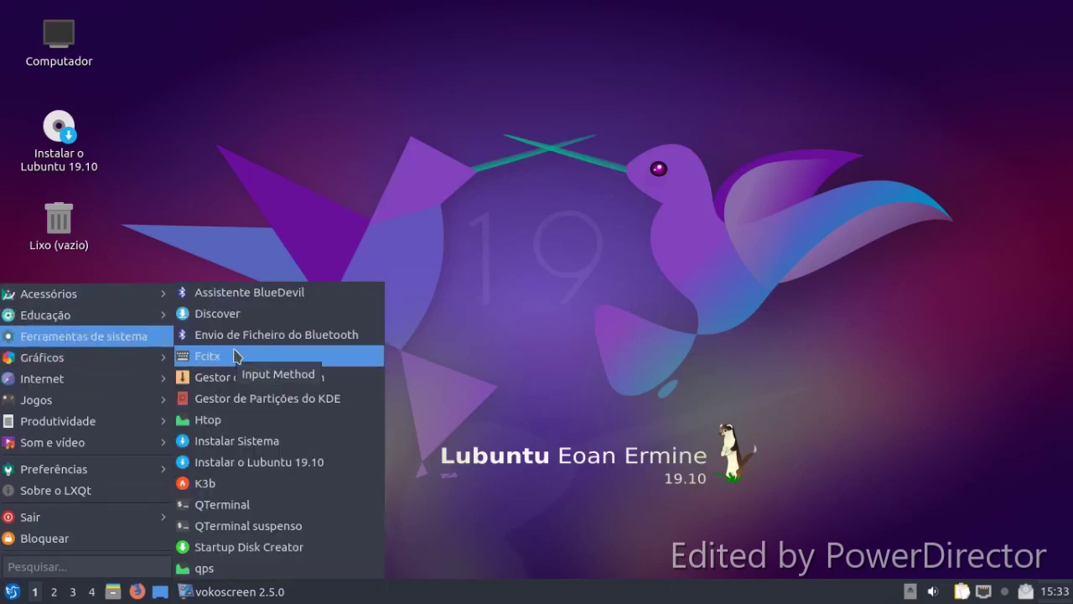
pyautogui.click(273, 505)
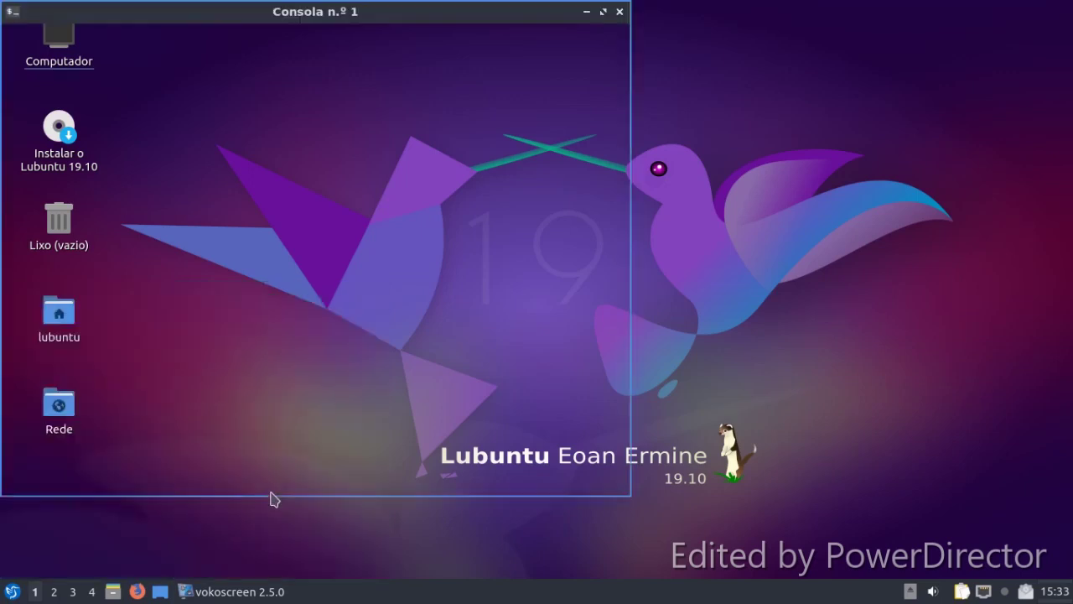
pyautogui.moveTo(285, 24); pyautogui.dragTo(532, 23)
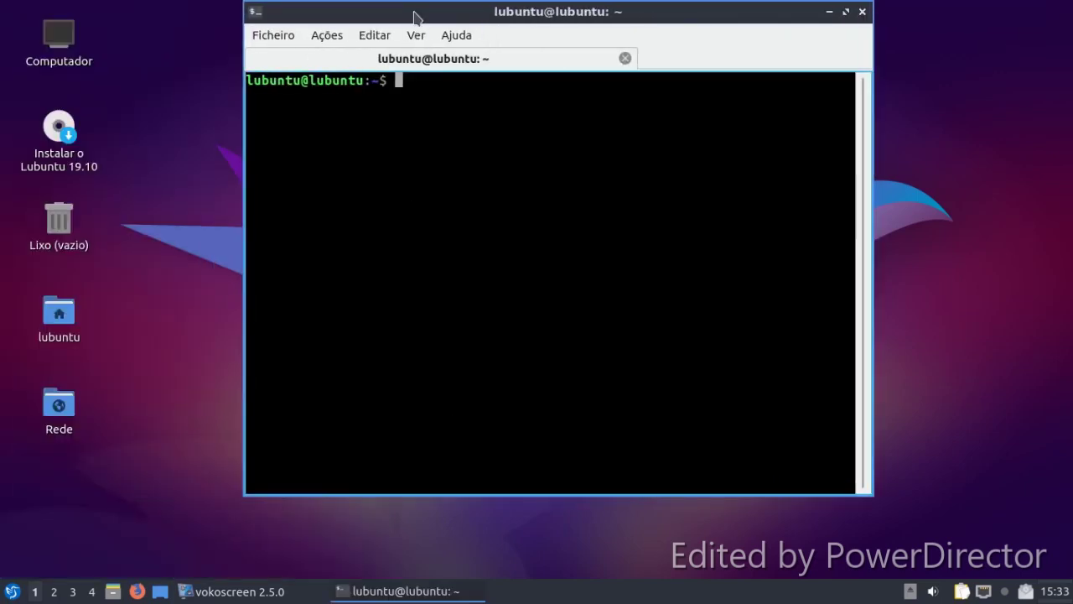
pyautogui.click(456, 35)
pyautogui.moveTo(394, 38)
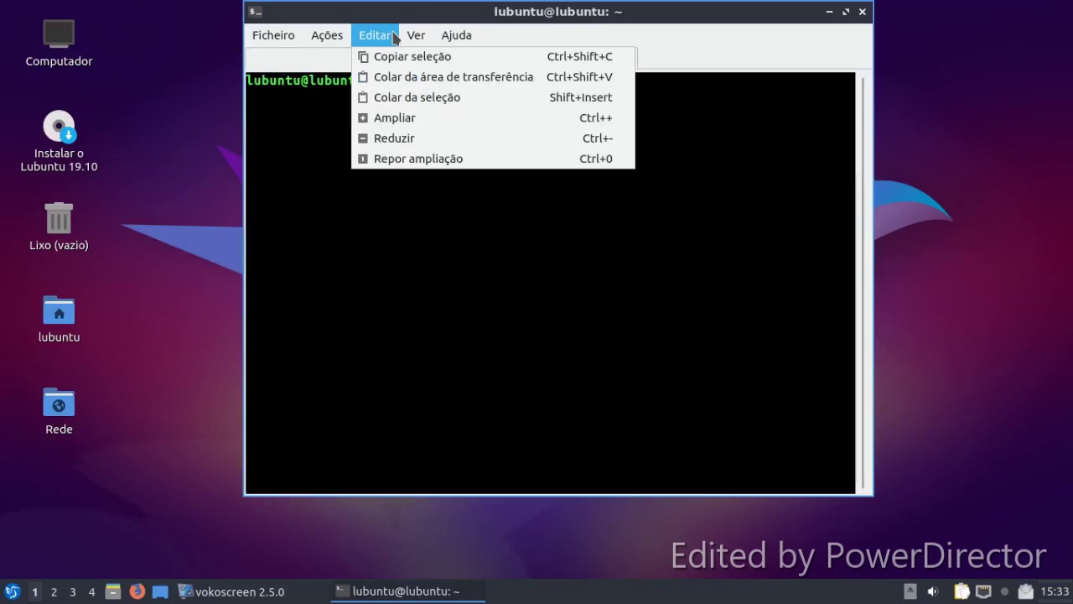
pyautogui.moveTo(346, 38)
pyautogui.moveTo(280, 42)
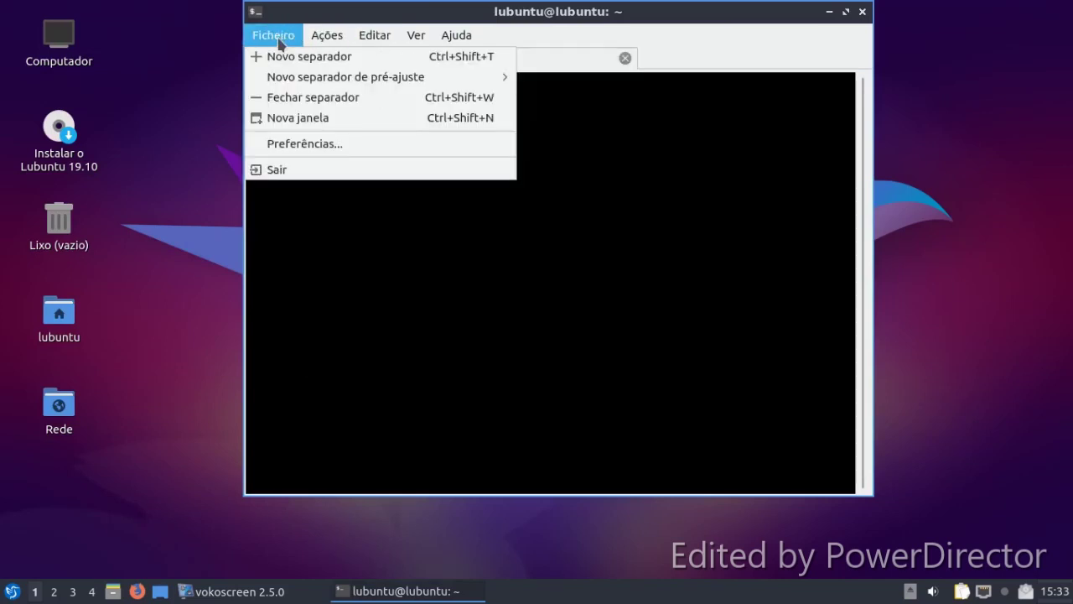
# View the terminal's appearance preferences, close them, and exit the terminal.
pyautogui.click(280, 143)
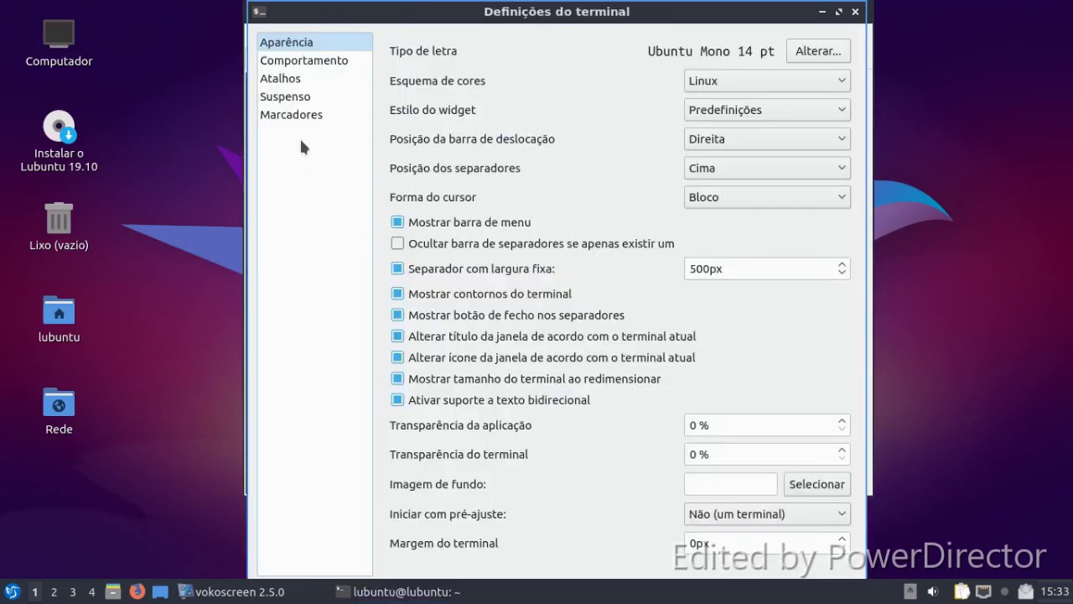
pyautogui.click(855, 11)
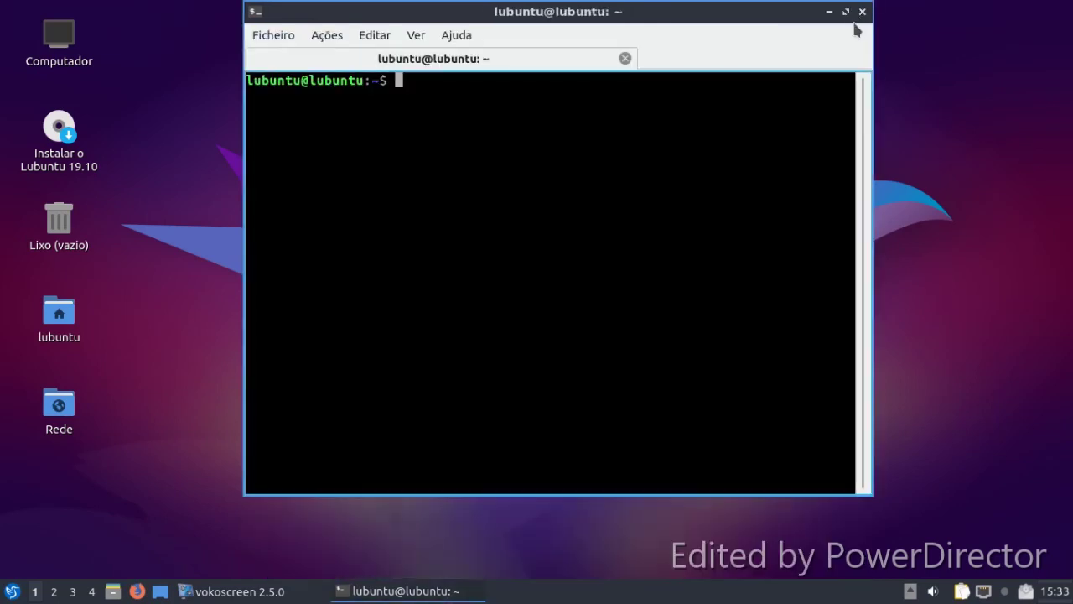
pyautogui.click(859, 14)
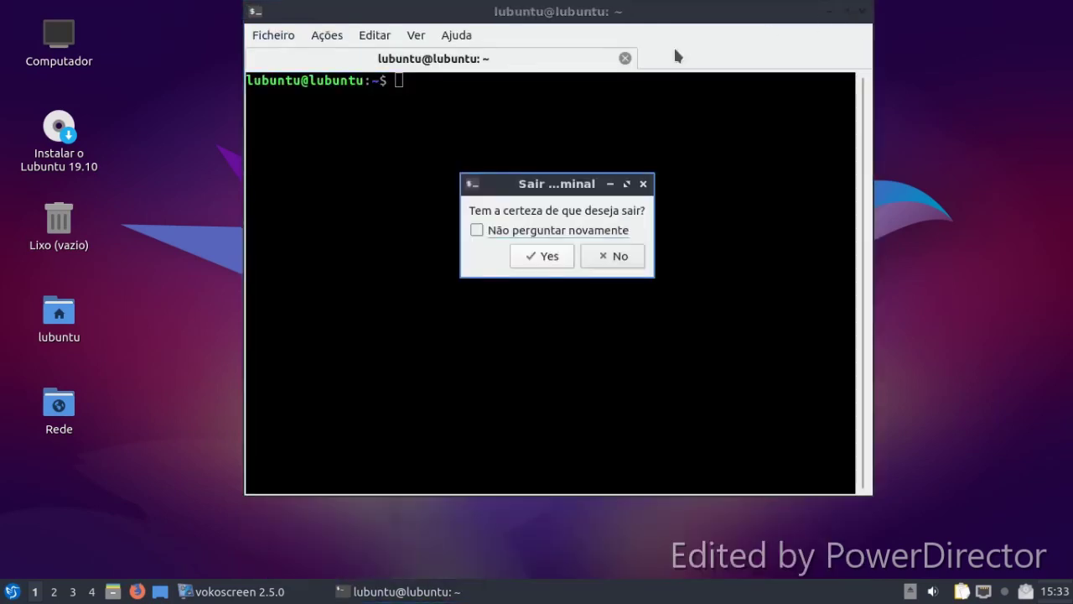
pyautogui.click(542, 259)
# Set the taskbar panel's size to 48 px, view its widget list, and close the panel configuration.
pyautogui.rightClick(420, 600)
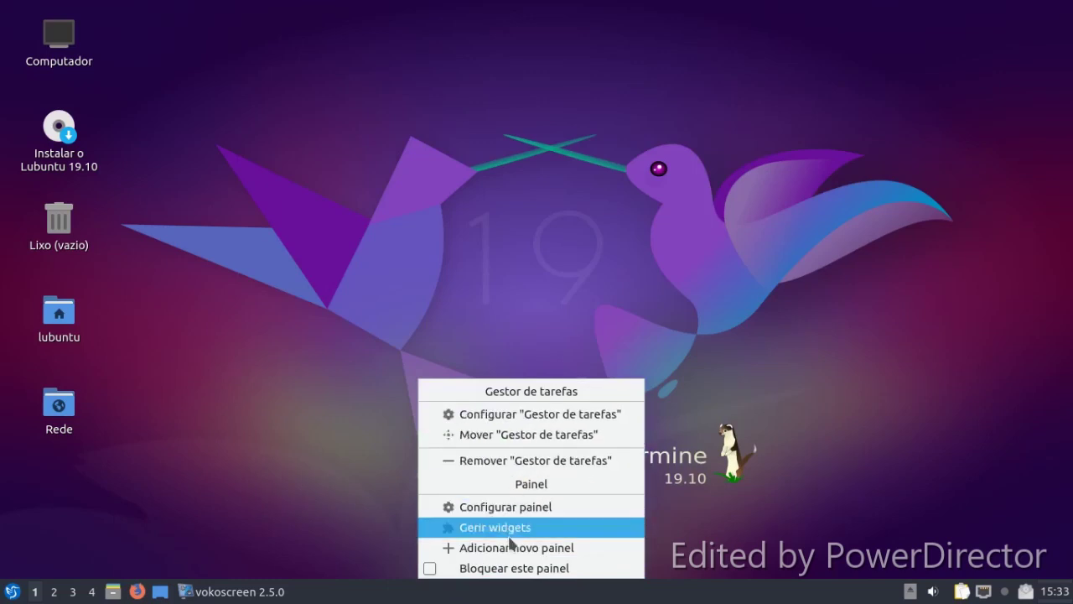
pyautogui.click(510, 506)
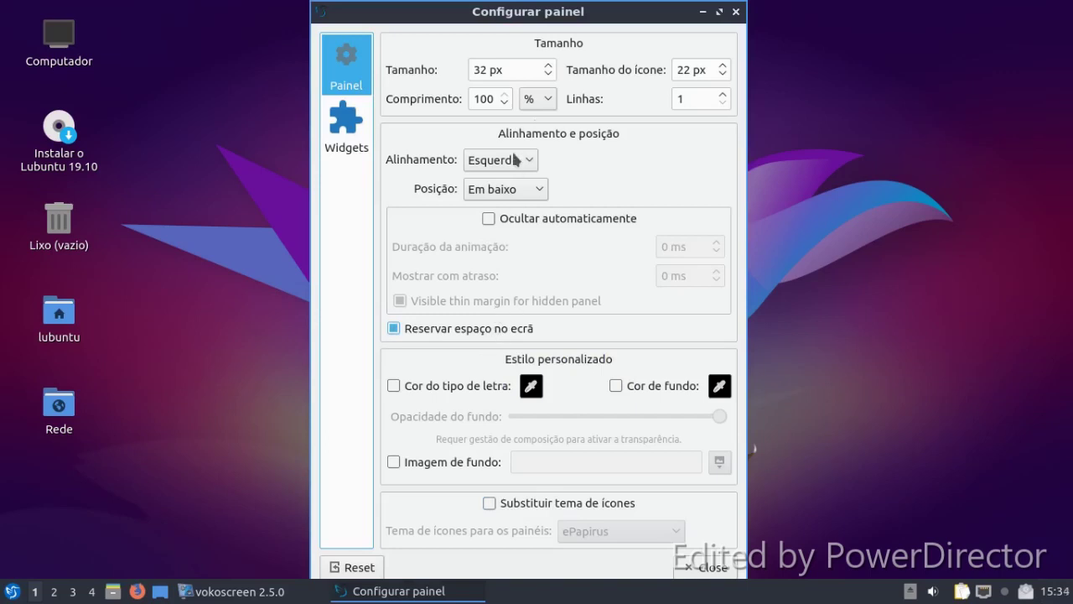
pyautogui.scroll(6, 551, 66)
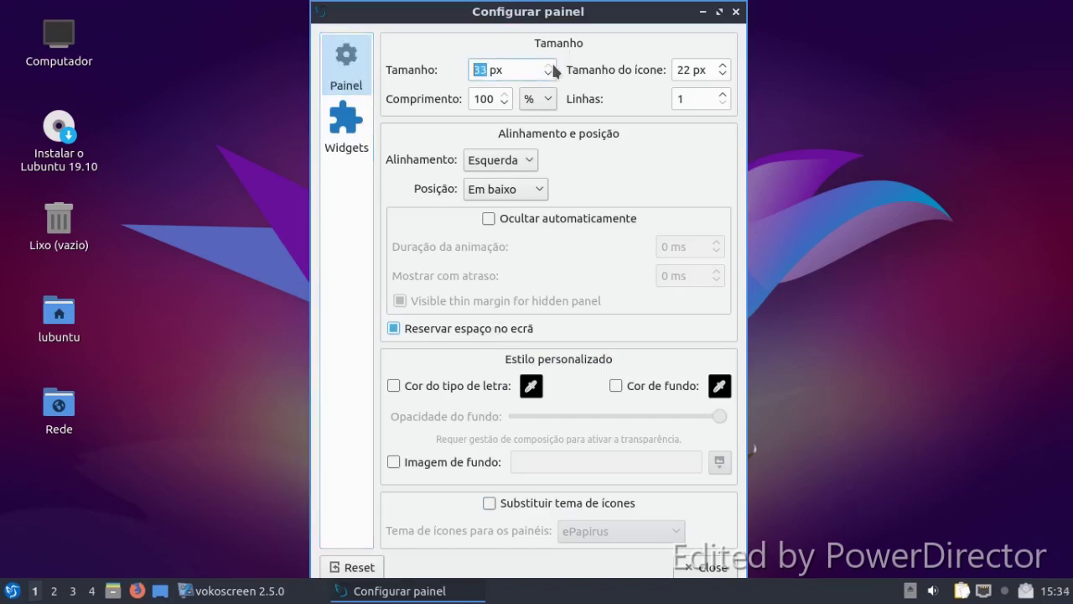
pyautogui.scroll(7, 553, 70)
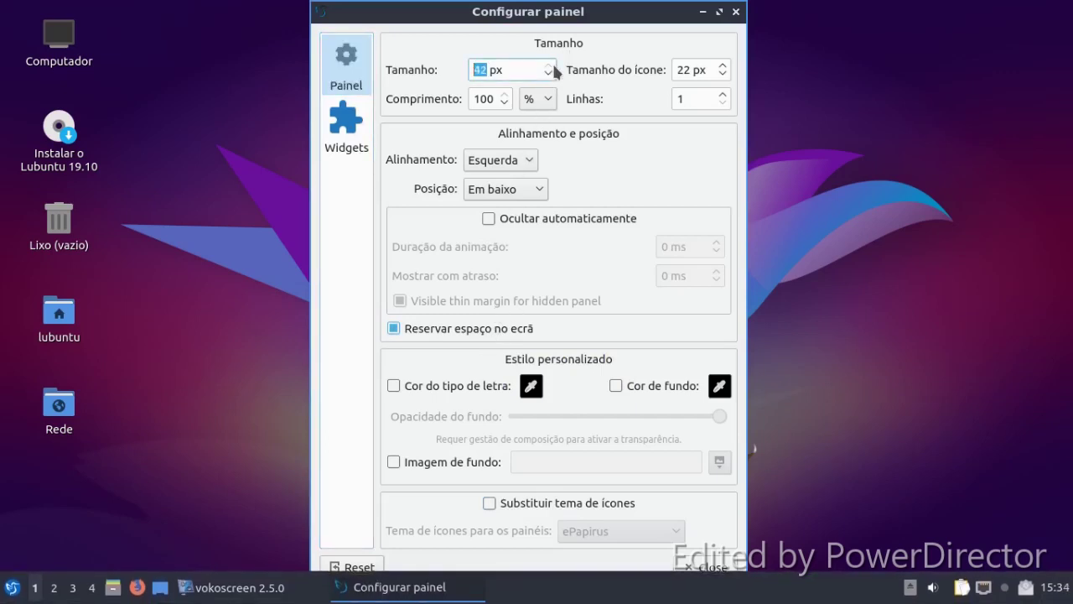
pyautogui.scroll(3, 553, 70)
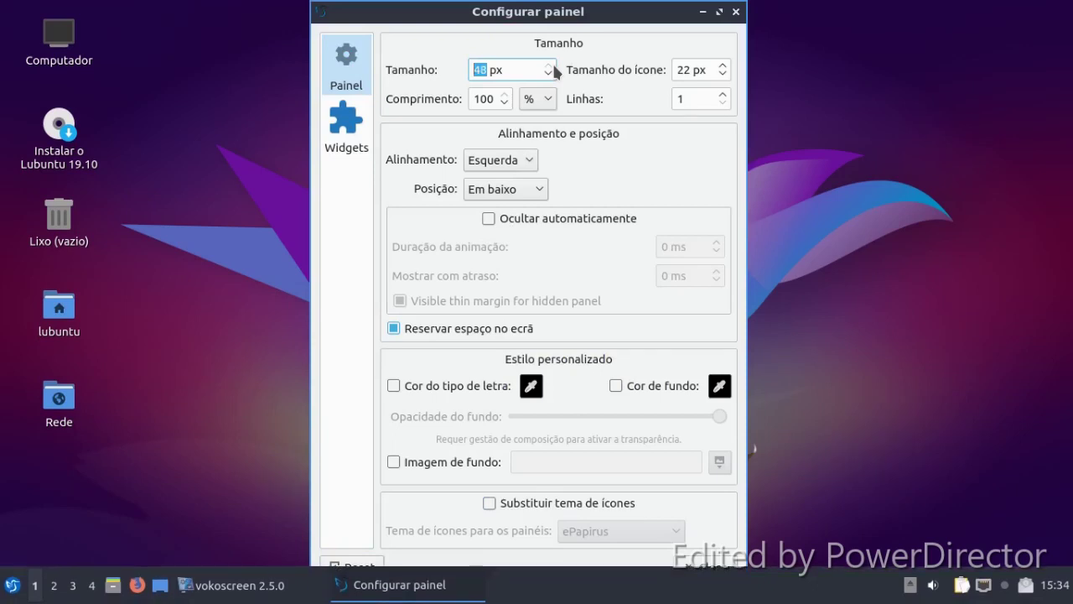
pyautogui.click(363, 122)
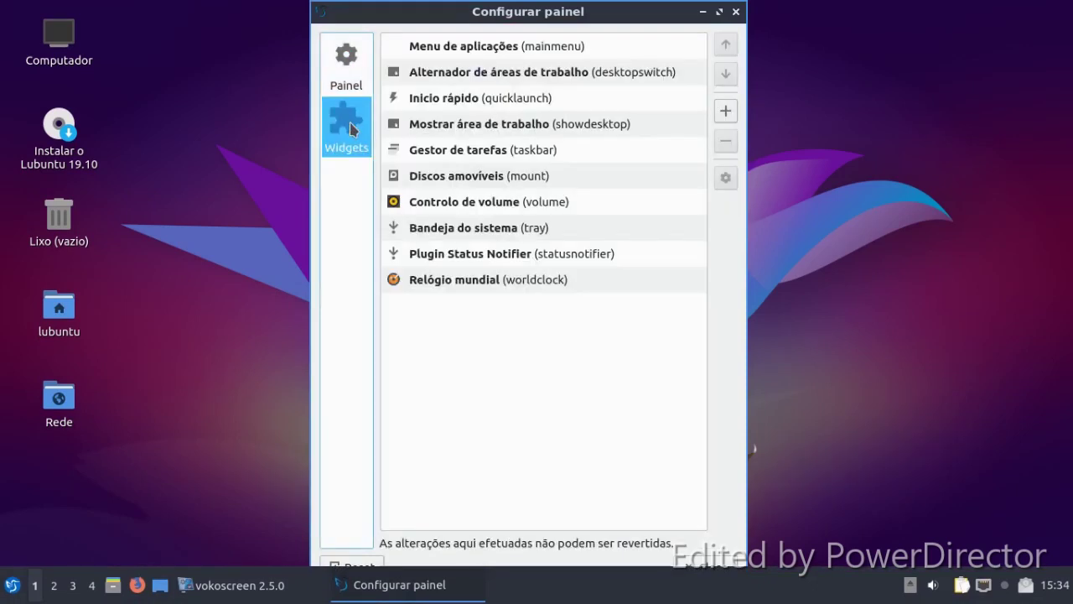
pyautogui.click(736, 12)
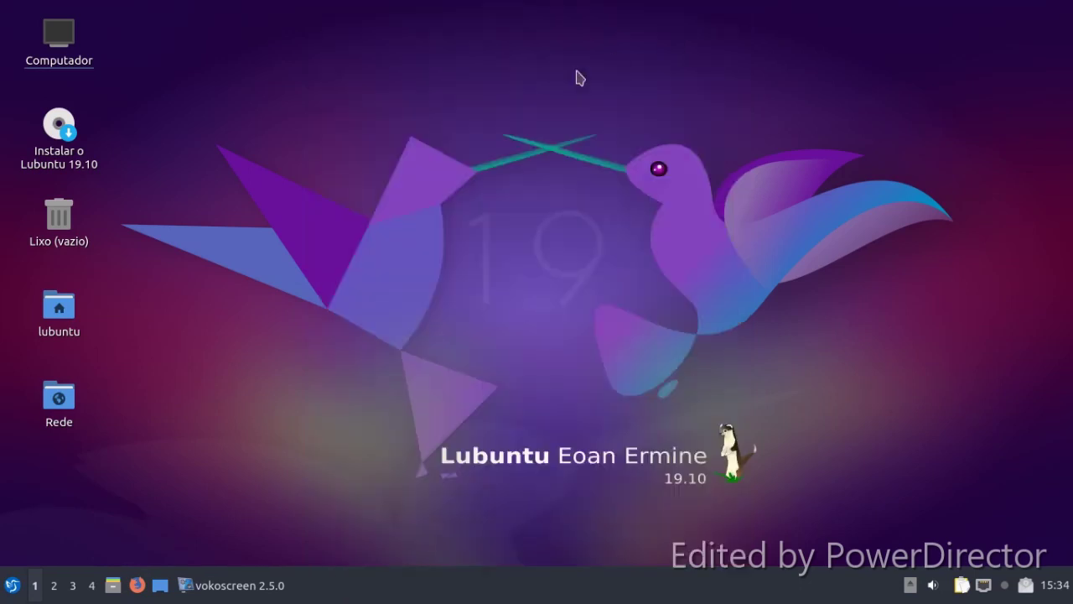
# Open the LXQt Configuration Center, view the shadow and opacity settings under Efeitos de janelas, and close that dialog.
pyautogui.click(10, 584)
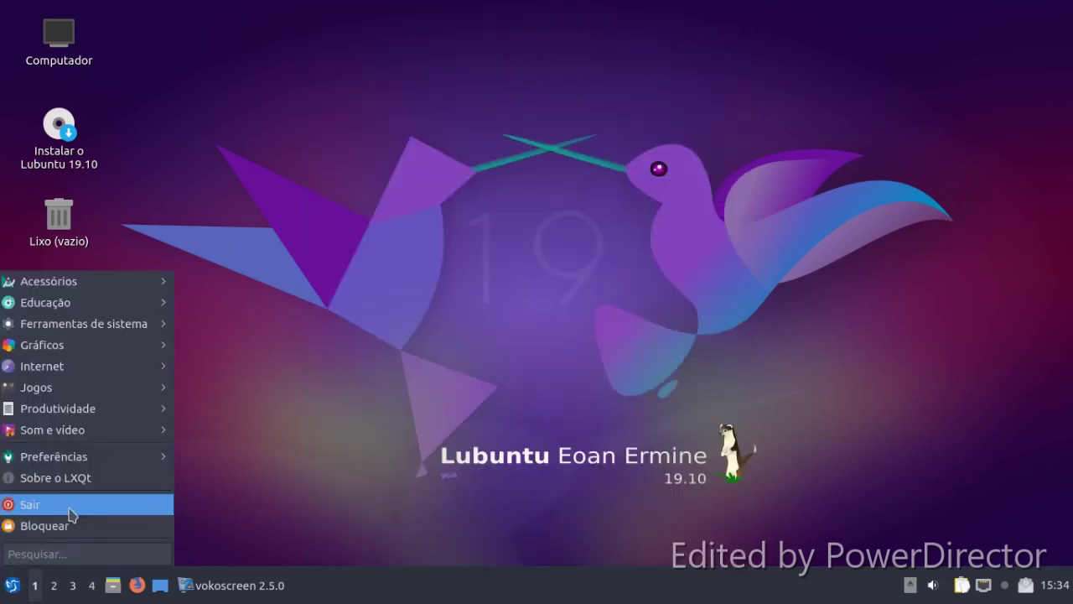
pyautogui.moveTo(105, 456)
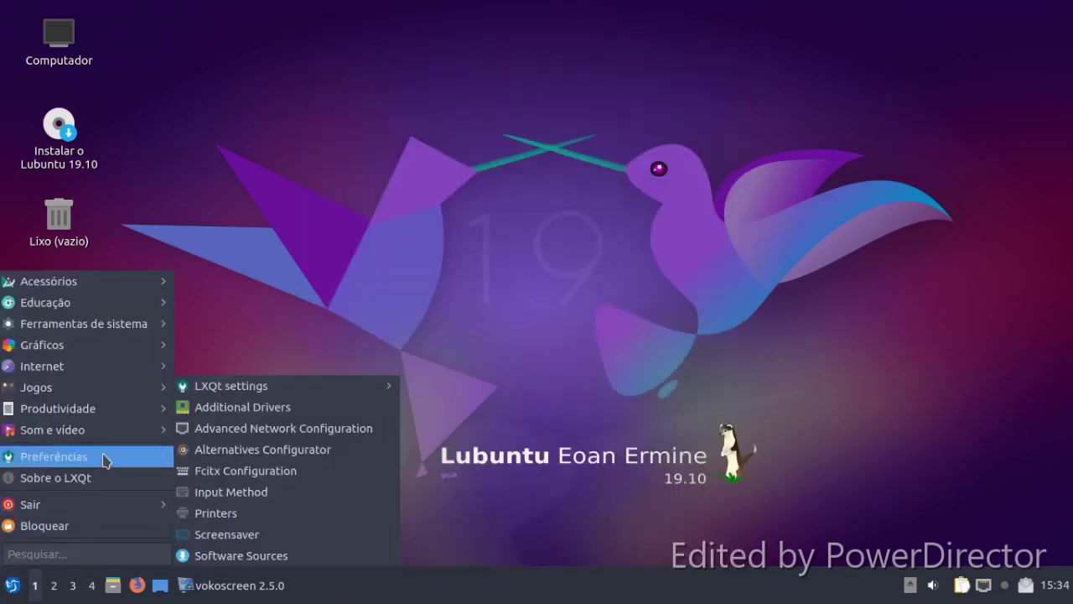
pyautogui.moveTo(270, 391)
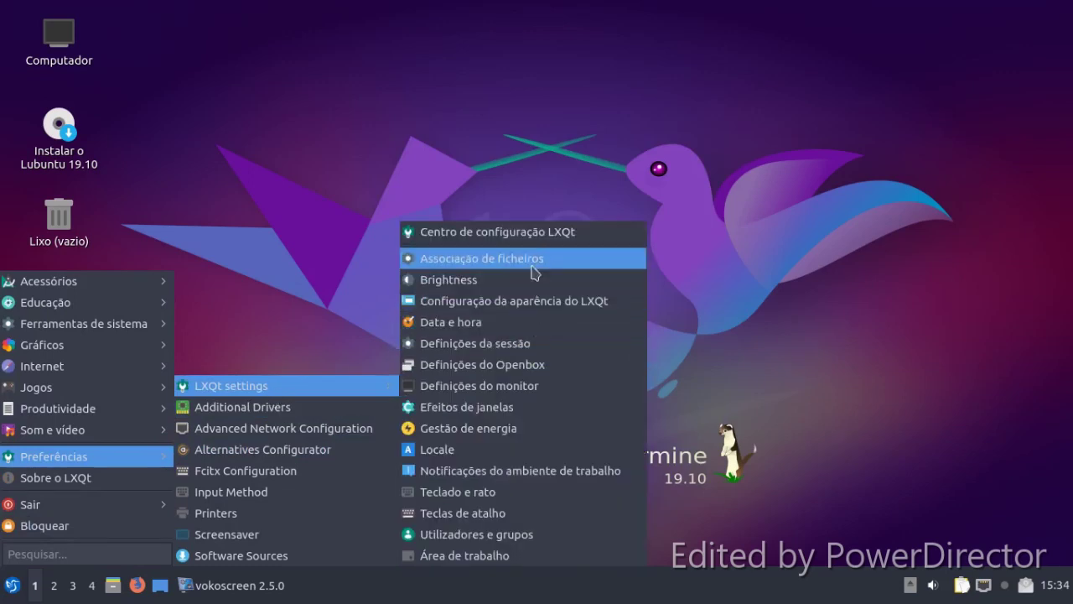
pyautogui.click(534, 239)
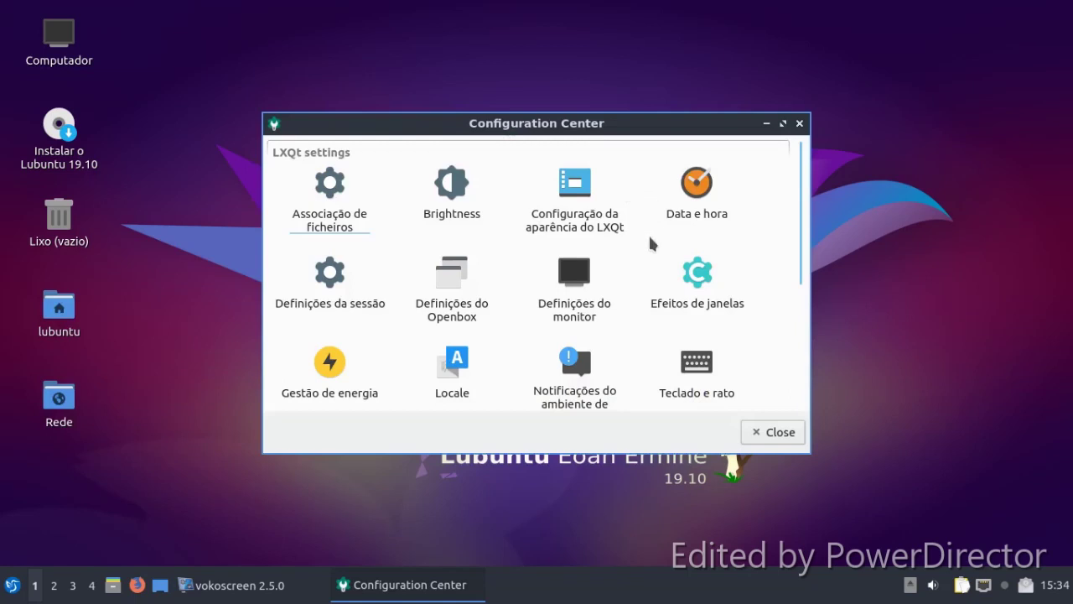
pyautogui.click(693, 282)
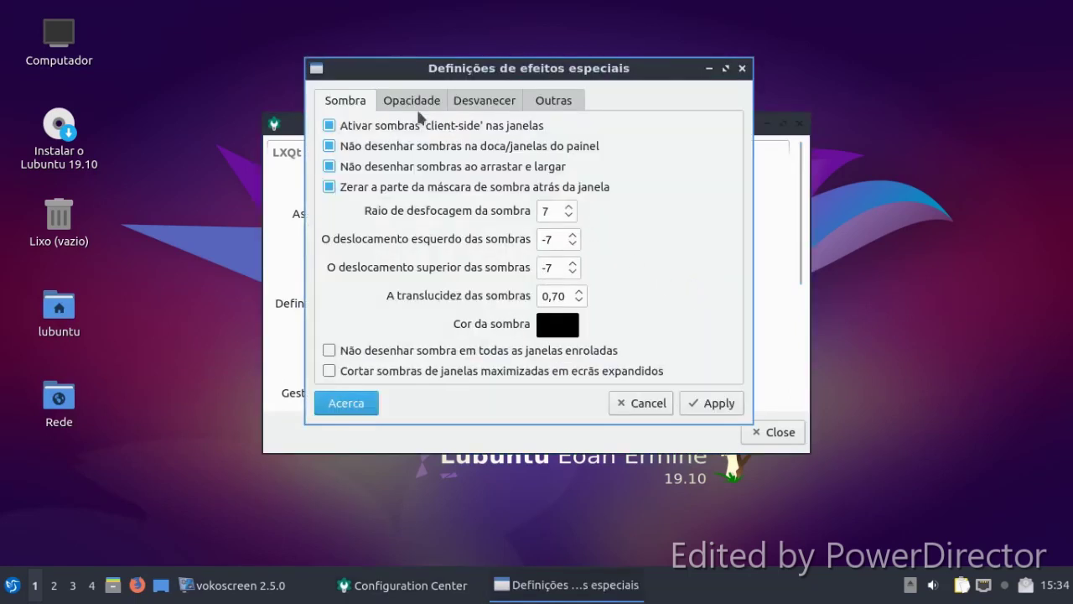
pyautogui.click(424, 108)
pyautogui.click(742, 69)
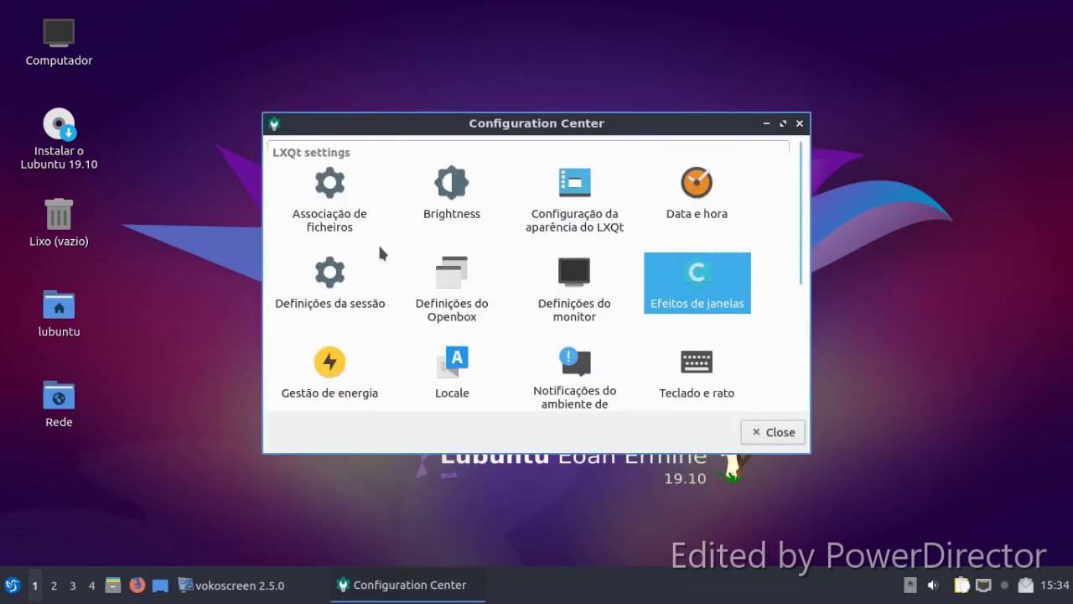
# Look through the remaining items in the Configuration Center and close it.
pyautogui.scroll(-3, 471, 272)
pyautogui.scroll(3, 471, 281)
pyautogui.click(766, 443)
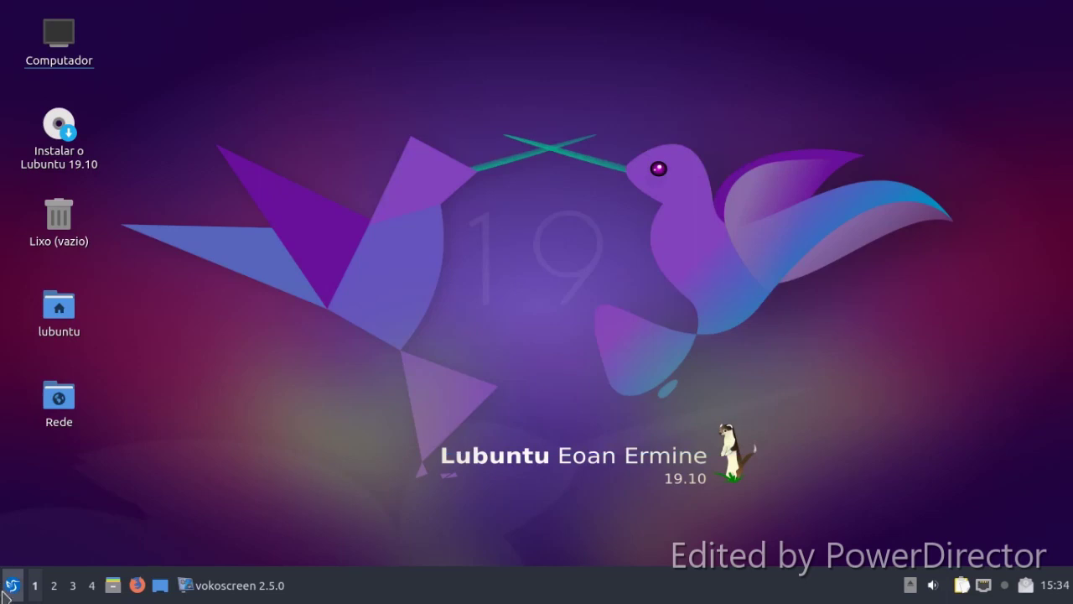
# Launch the Lubuntu system installer, view its welcome page, and cancel the installation.
pyautogui.click(12, 584)
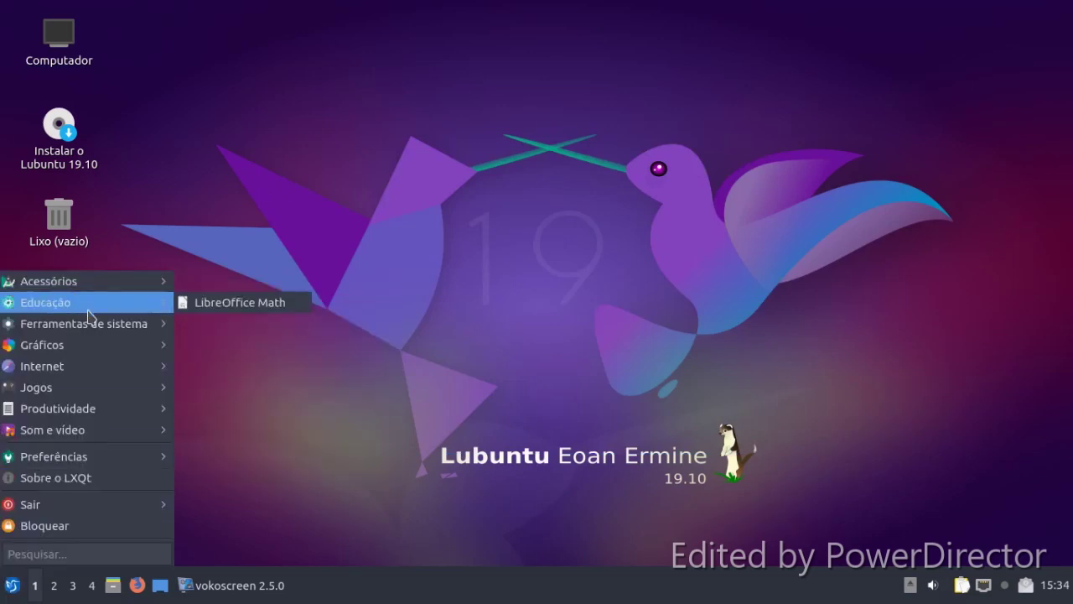
pyautogui.moveTo(93, 323)
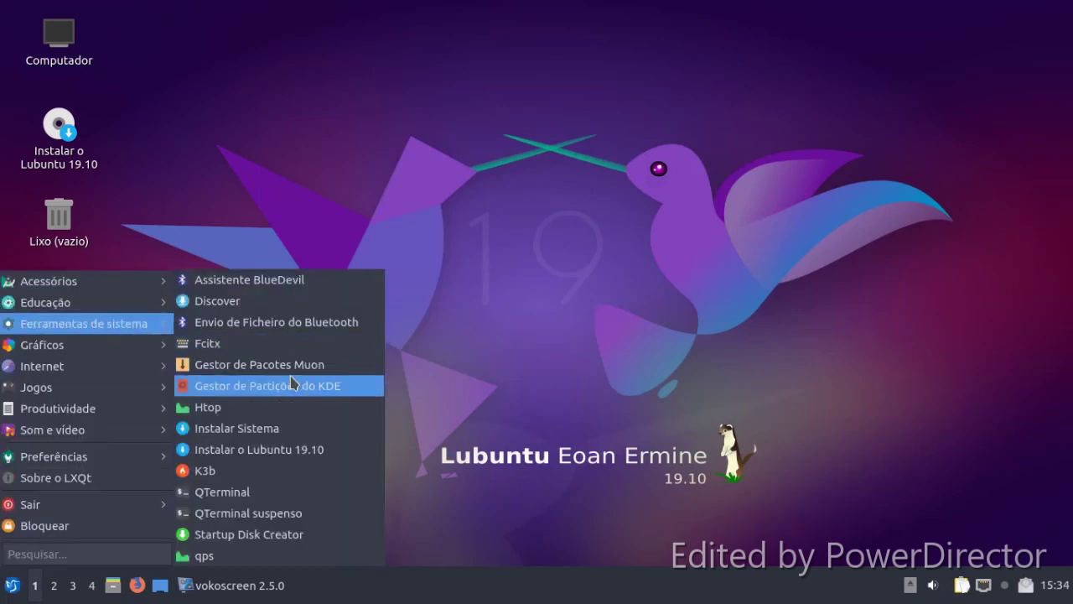
pyautogui.click(290, 425)
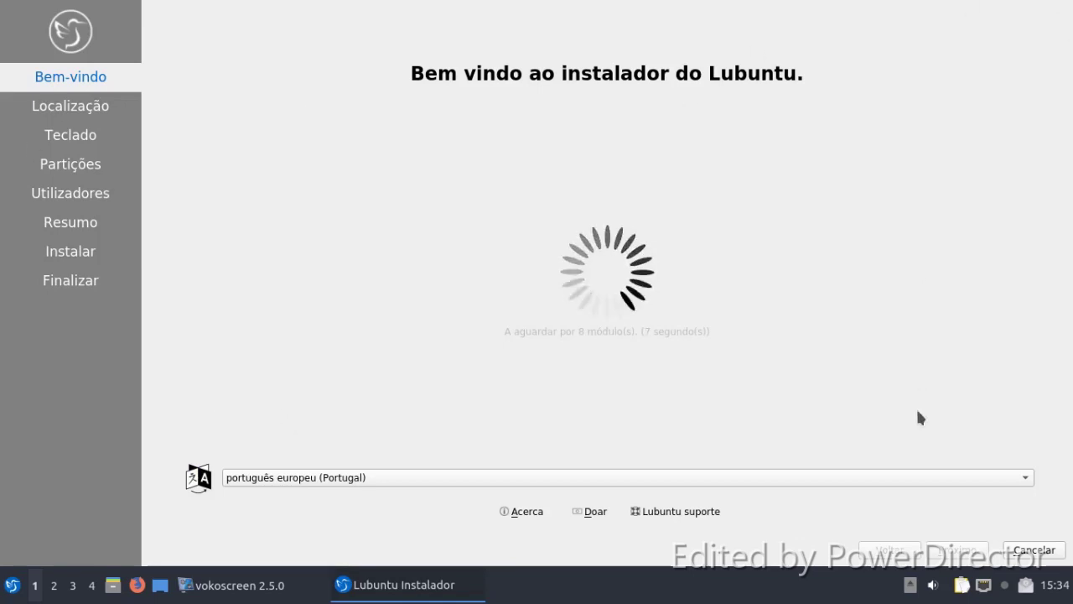
pyautogui.click(1033, 549)
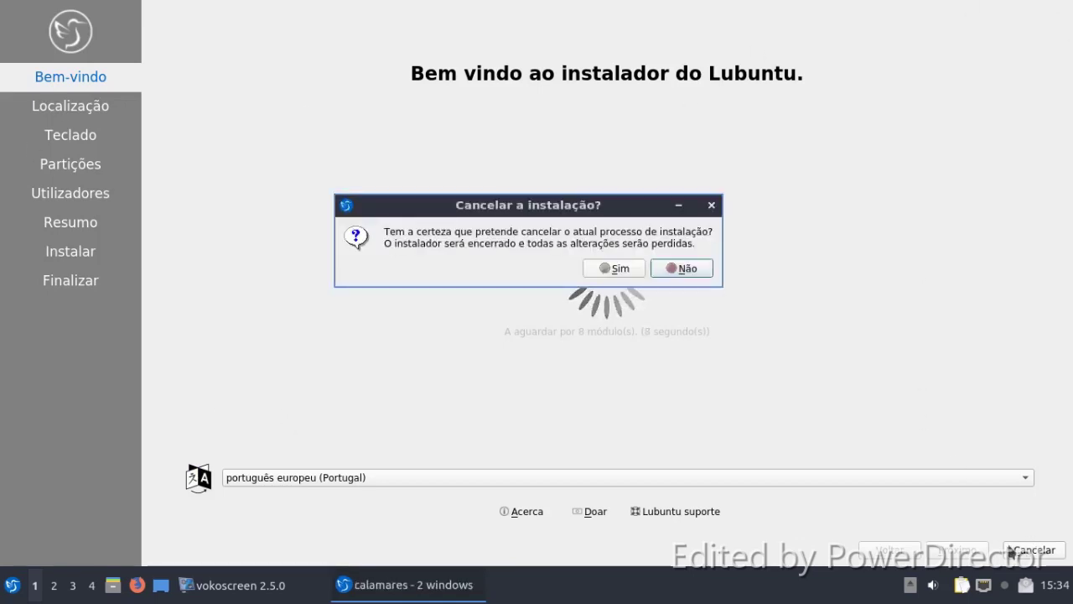
pyautogui.click(633, 270)
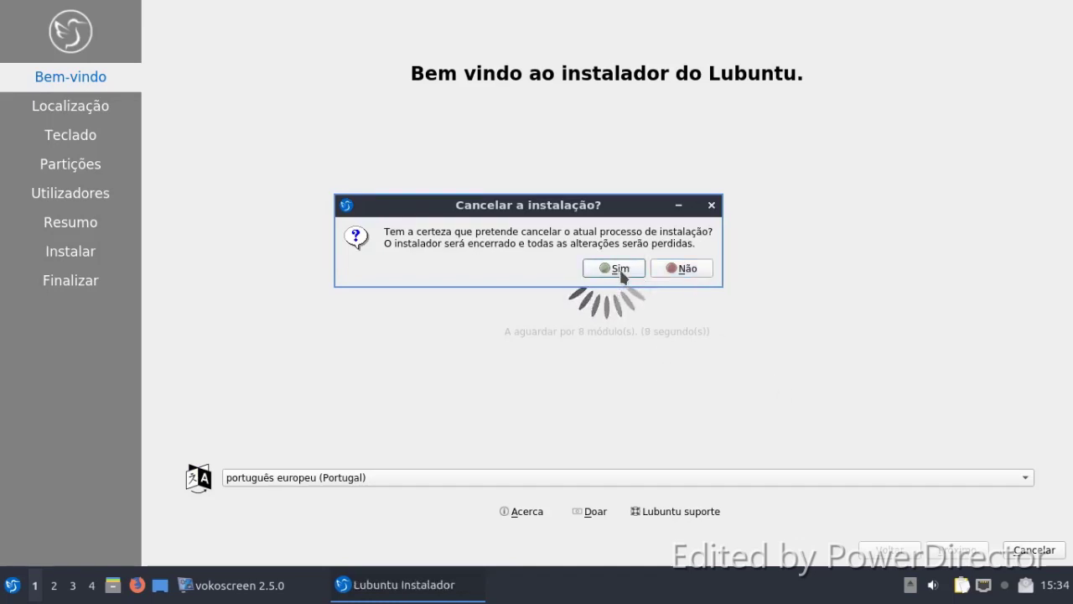
# Browse the application menu's graphics, productivity and preferences categories and open the LXQt Configuration Center.
pyautogui.click(11, 585)
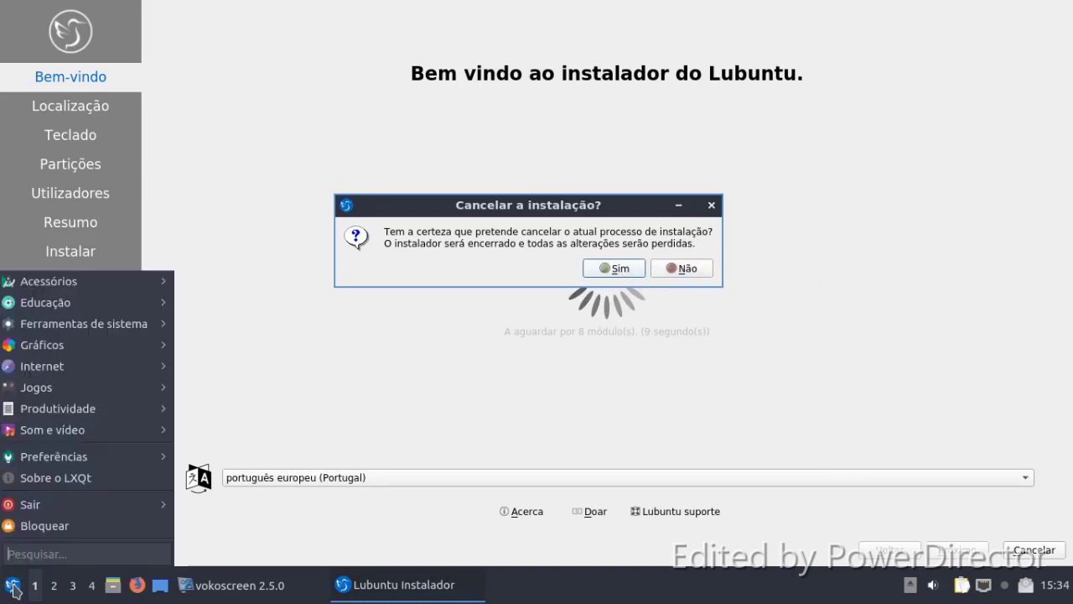
pyautogui.moveTo(68, 288)
pyautogui.moveTo(113, 347)
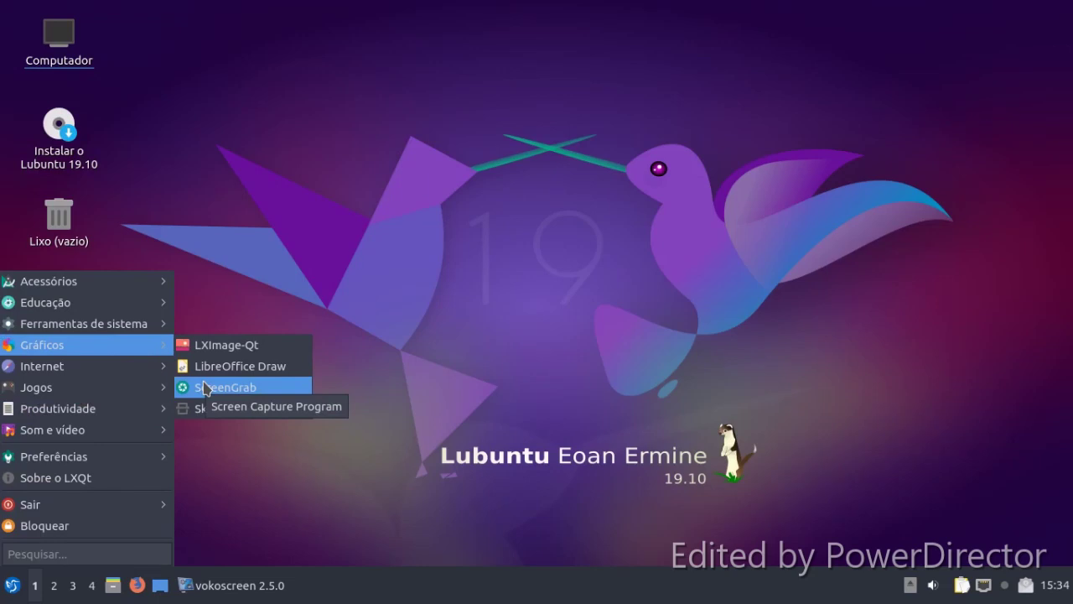
pyautogui.moveTo(123, 409)
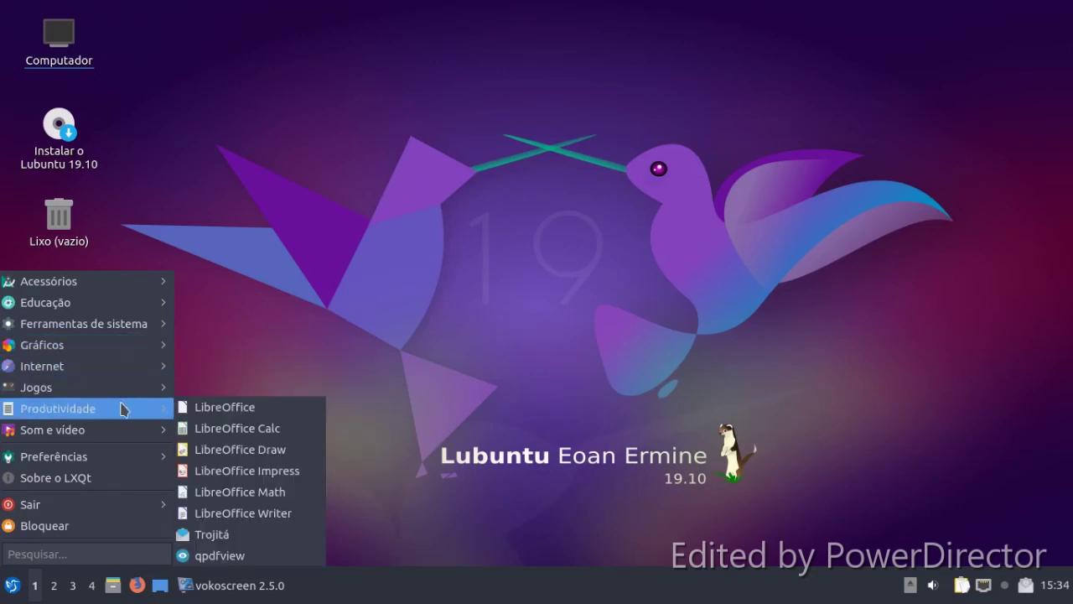
pyautogui.moveTo(101, 458)
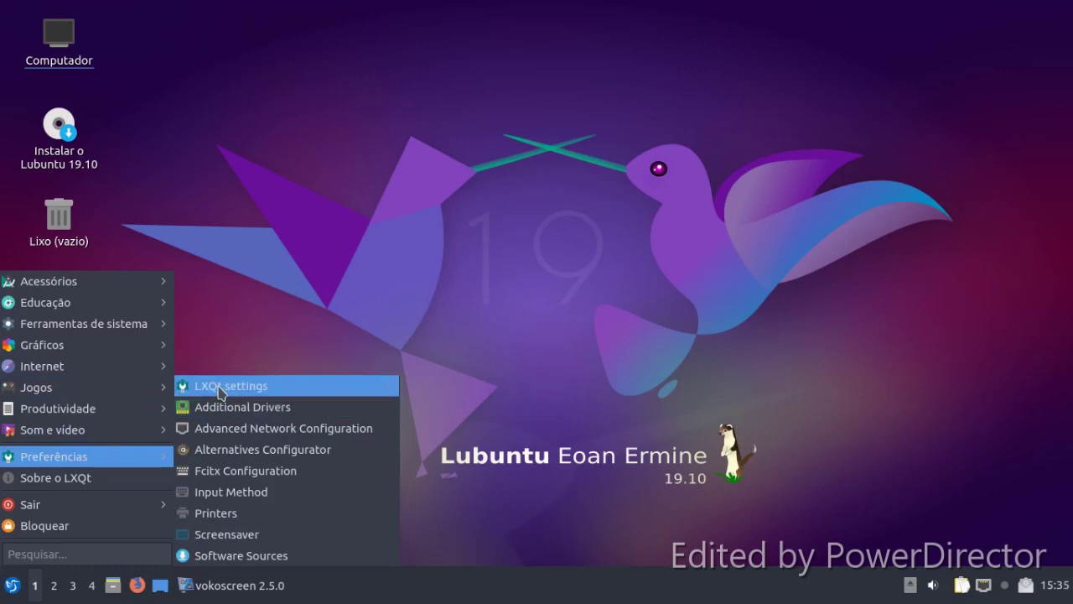
pyautogui.moveTo(220, 389)
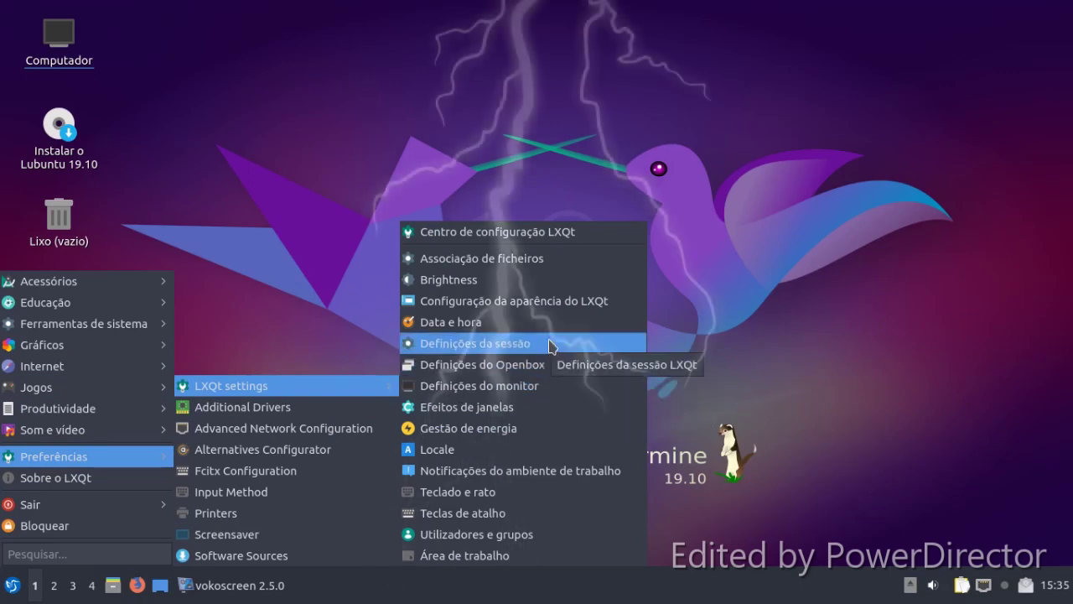
pyautogui.click(537, 239)
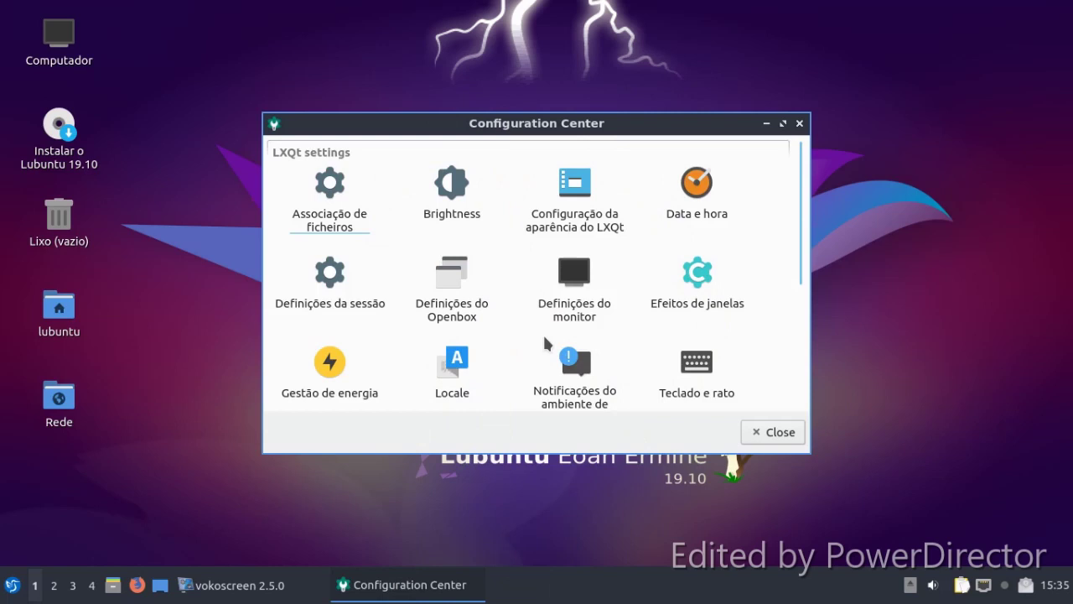
# Open the Openbox settings from the Configuration Center and apply the Natura window theme.
pyautogui.click(436, 289)
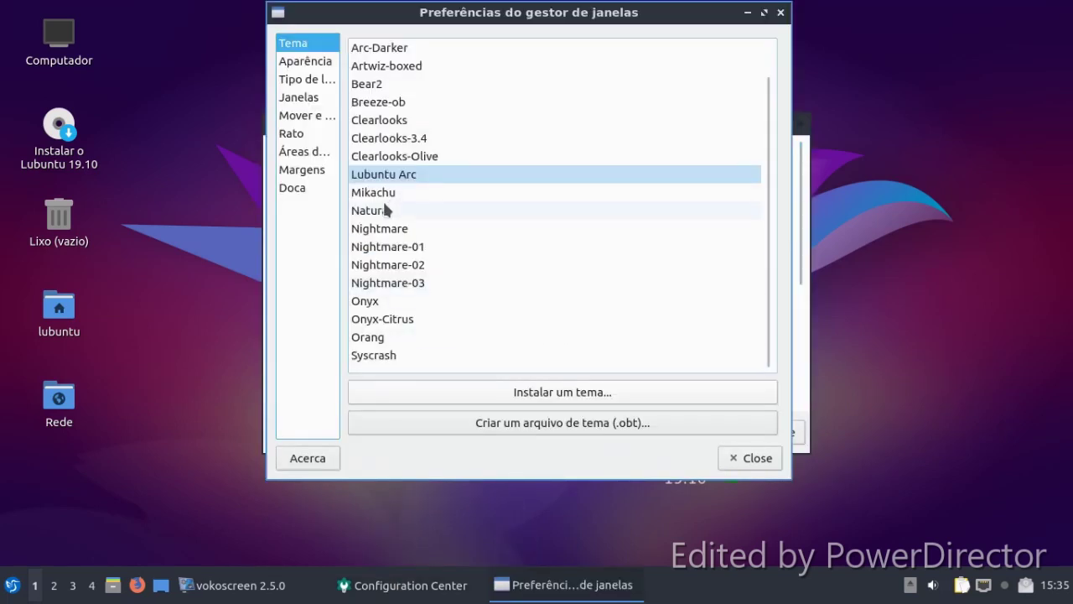
pyautogui.click(385, 210)
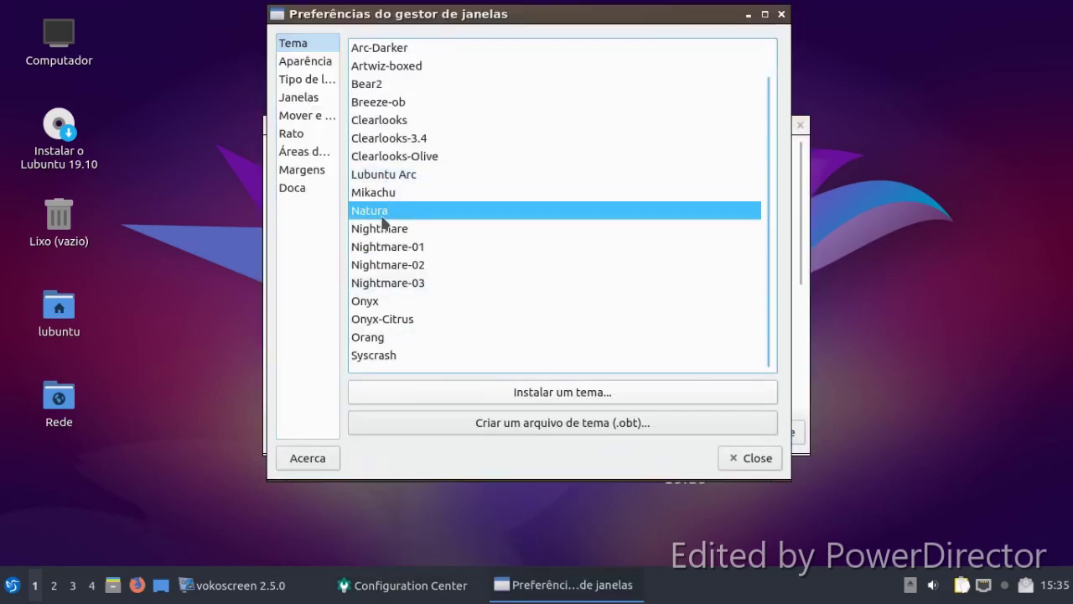
# Look through the window manager's appearance, windows, move and resize, mouse and margins settings, and return to the theme list.
pyautogui.click(305, 65)
pyautogui.click(306, 96)
pyautogui.click(307, 114)
pyautogui.click(307, 133)
pyautogui.click(309, 170)
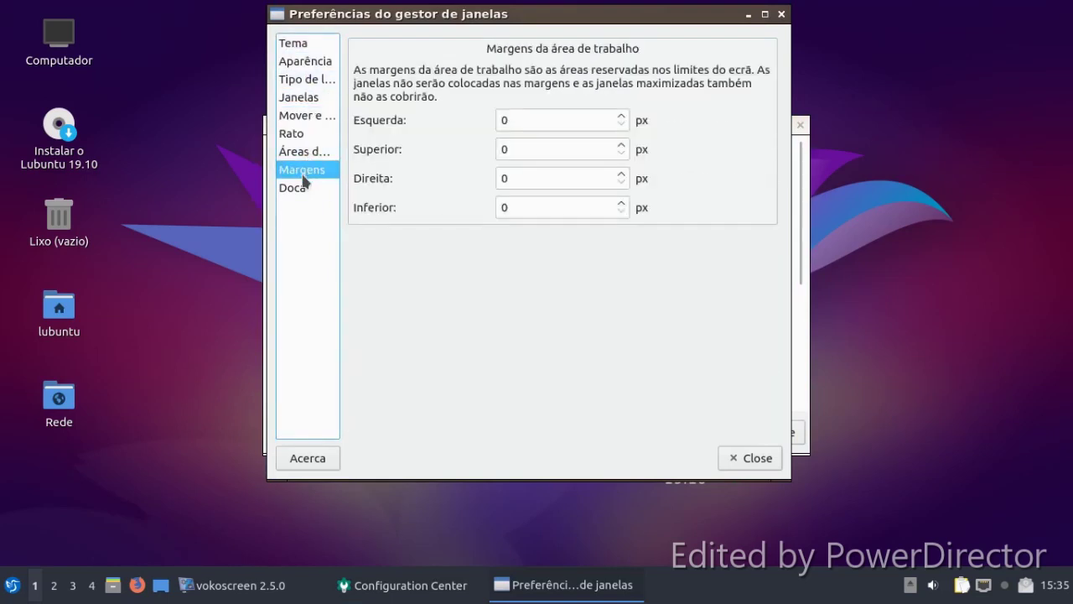
pyautogui.click(299, 43)
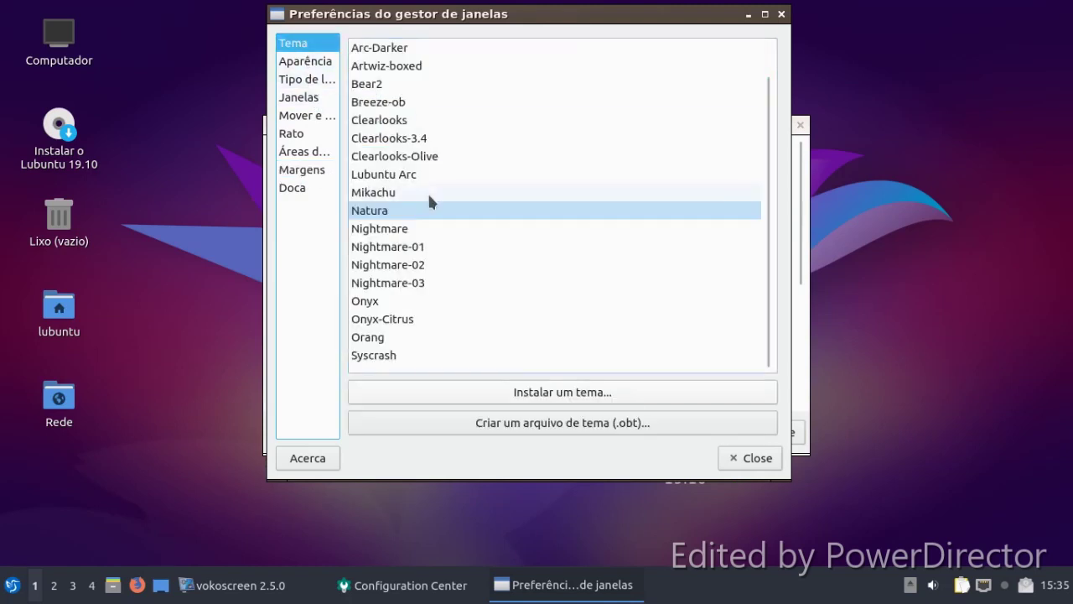
# Apply the Nightmare-01 window theme, open the file chooser for installing a theme, and cancel it.
pyautogui.click(369, 246)
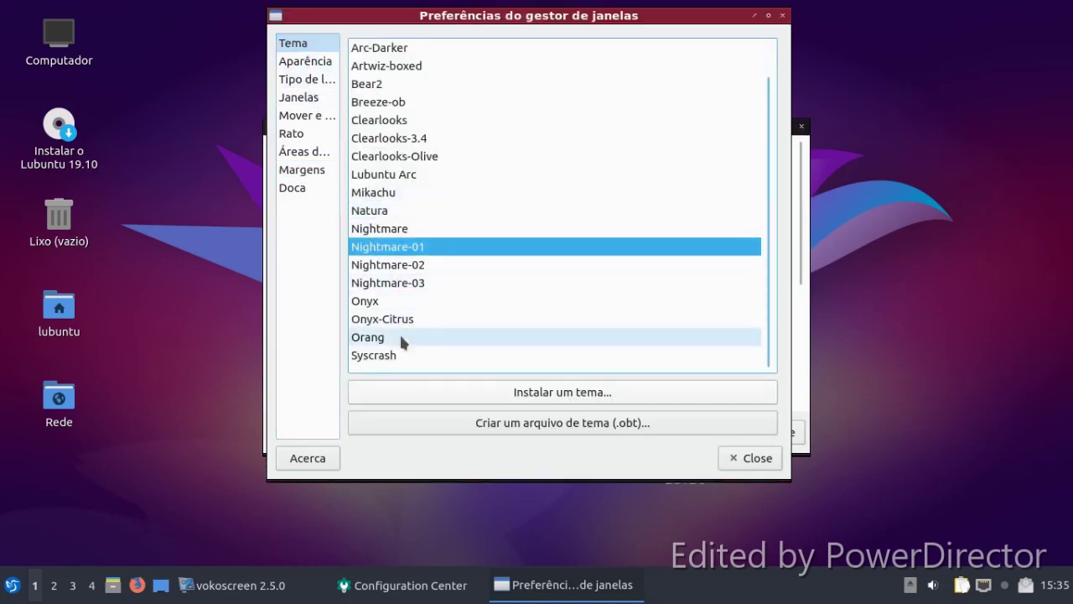
pyautogui.click(422, 390)
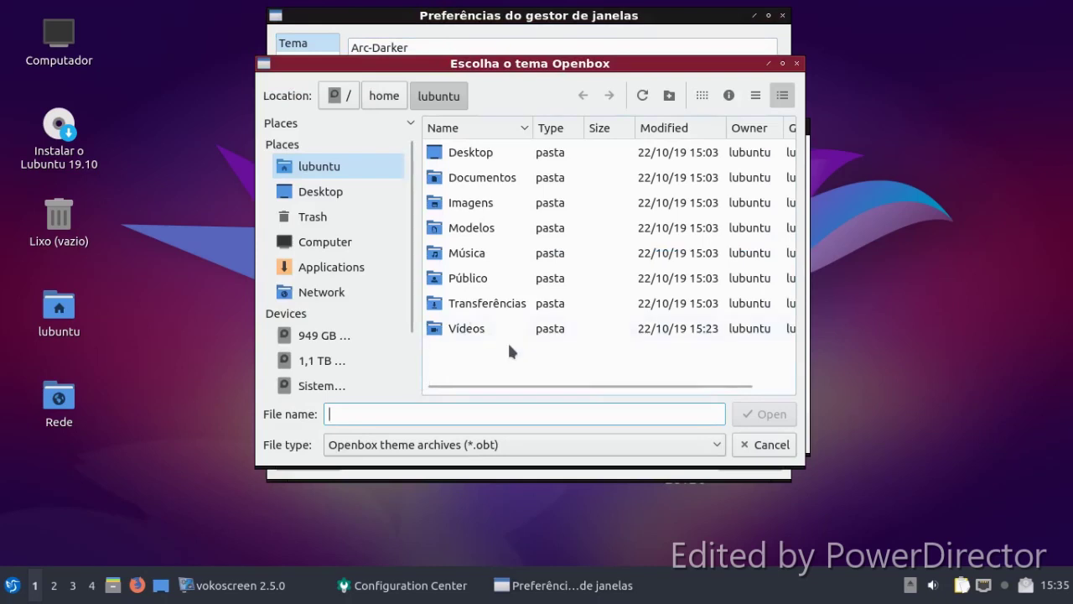
pyautogui.click(760, 445)
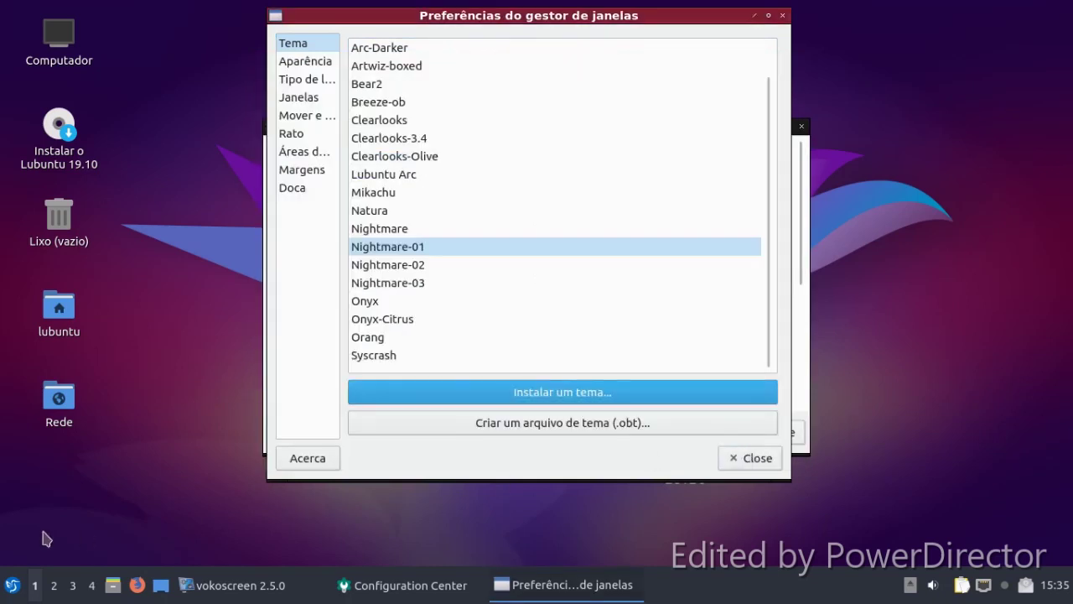
# View the dock (Doca) settings in the window manager preferences.
pyautogui.click(13, 585)
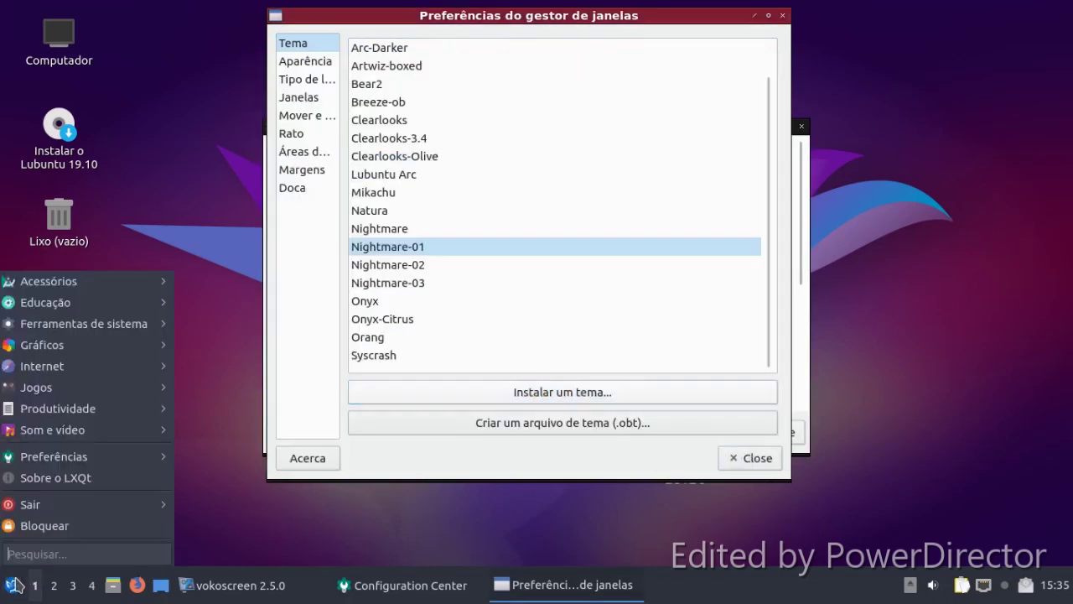
pyautogui.click(374, 521)
pyautogui.click(297, 193)
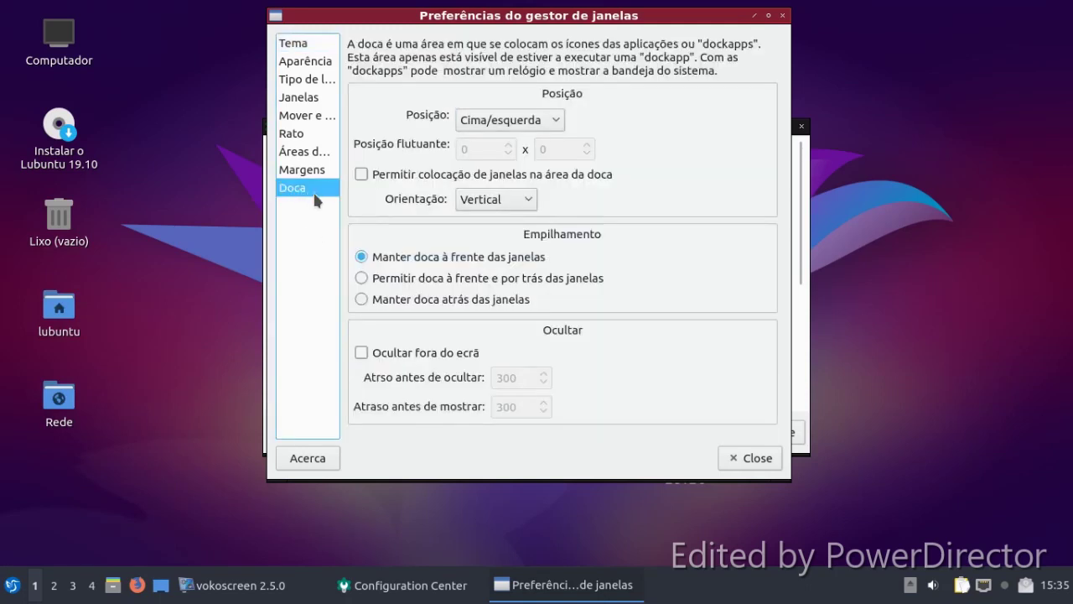
# Browse the application categories, launch Vim from the accessories, view its start screen, and close its terminal window.
pyautogui.click(5, 590)
pyautogui.moveTo(34, 504)
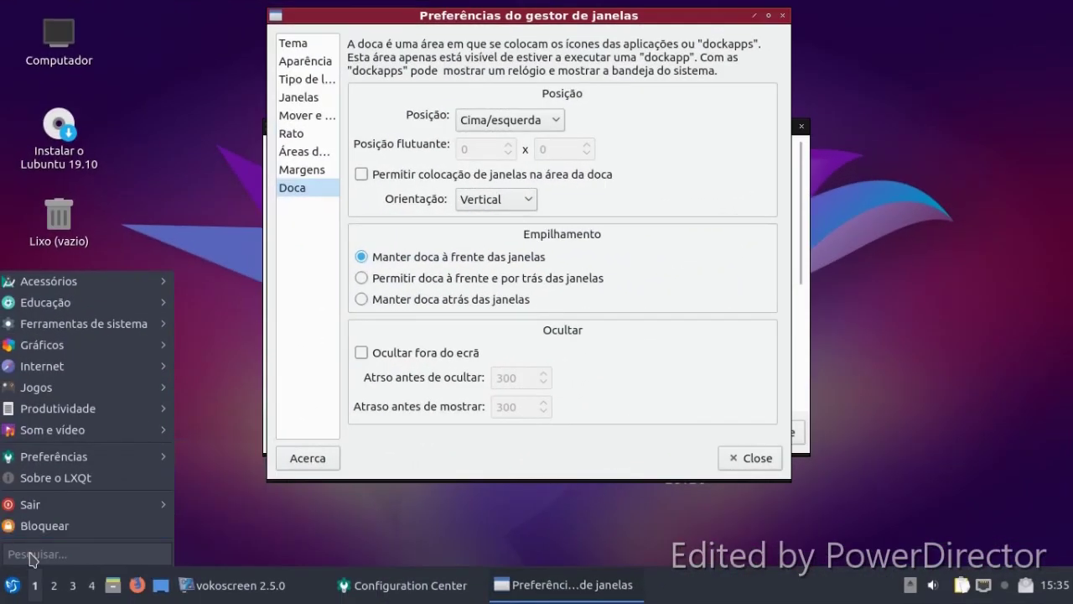
pyautogui.moveTo(36, 506)
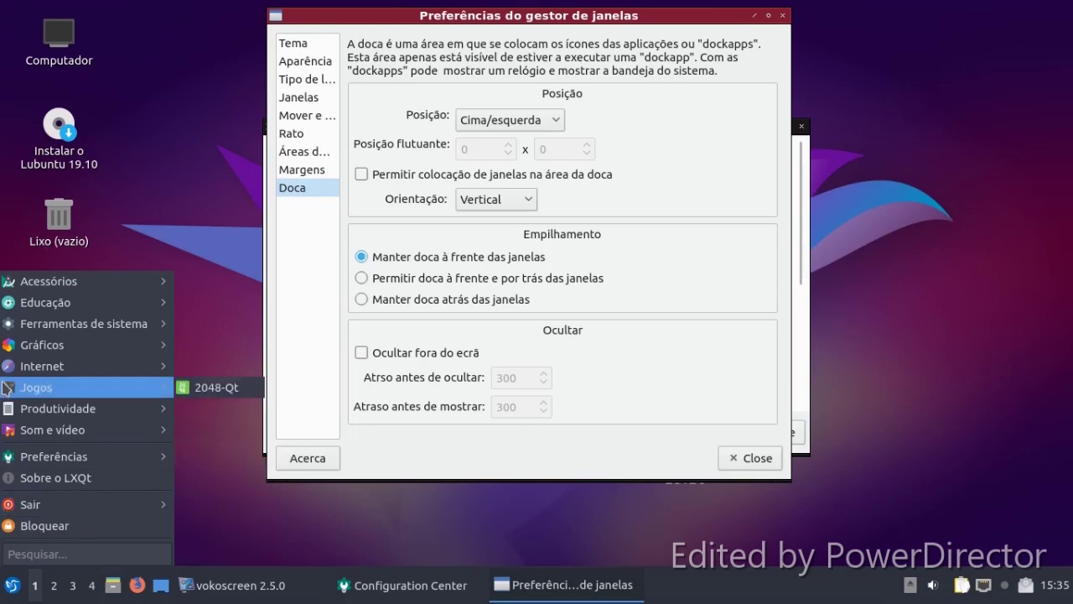
pyautogui.moveTo(5, 289)
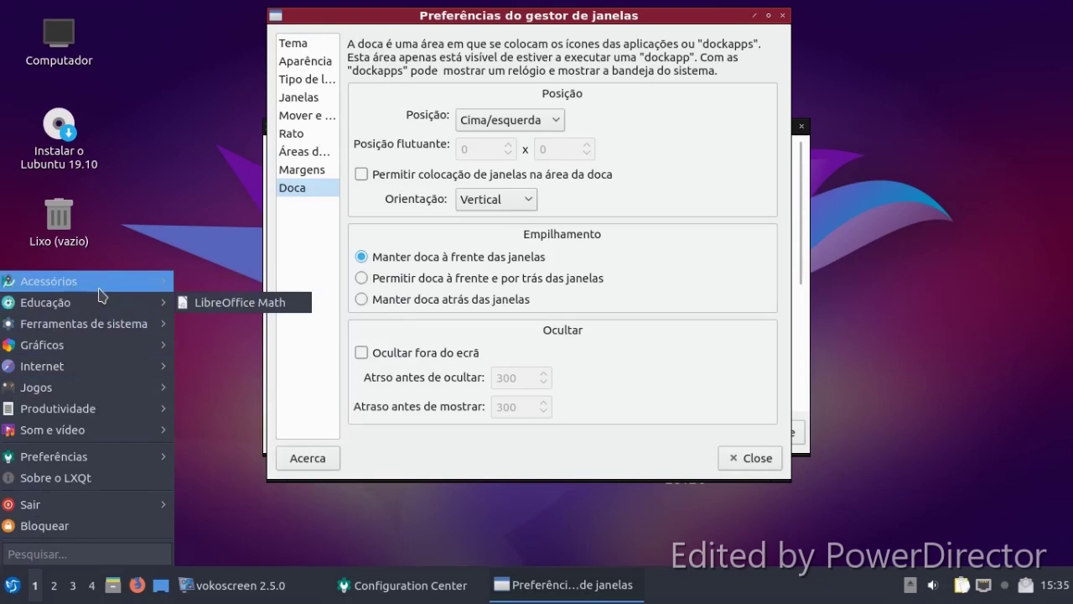
pyautogui.moveTo(104, 285)
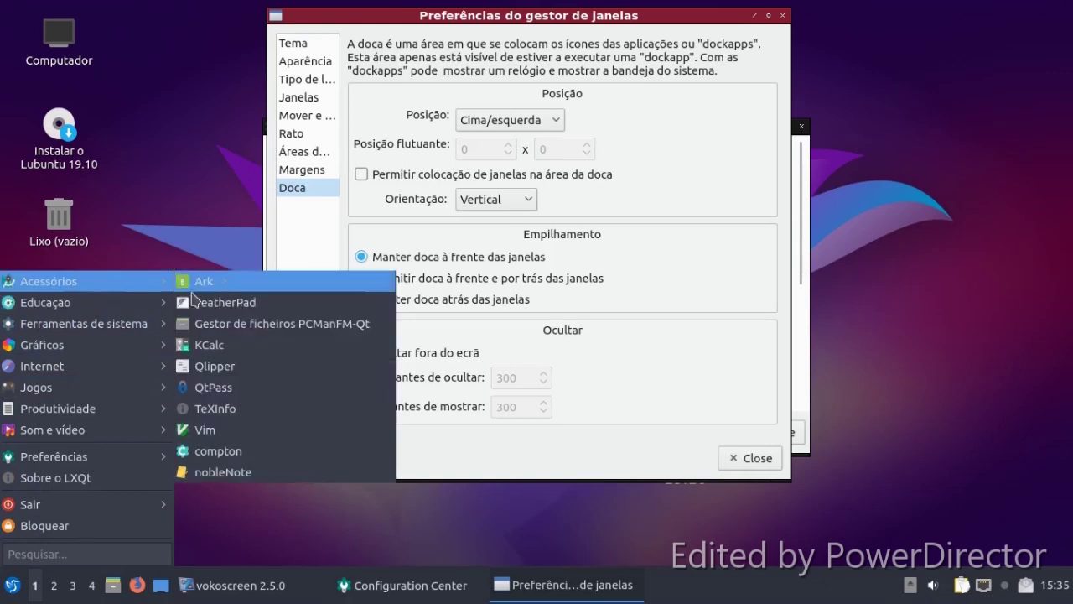
pyautogui.click(241, 427)
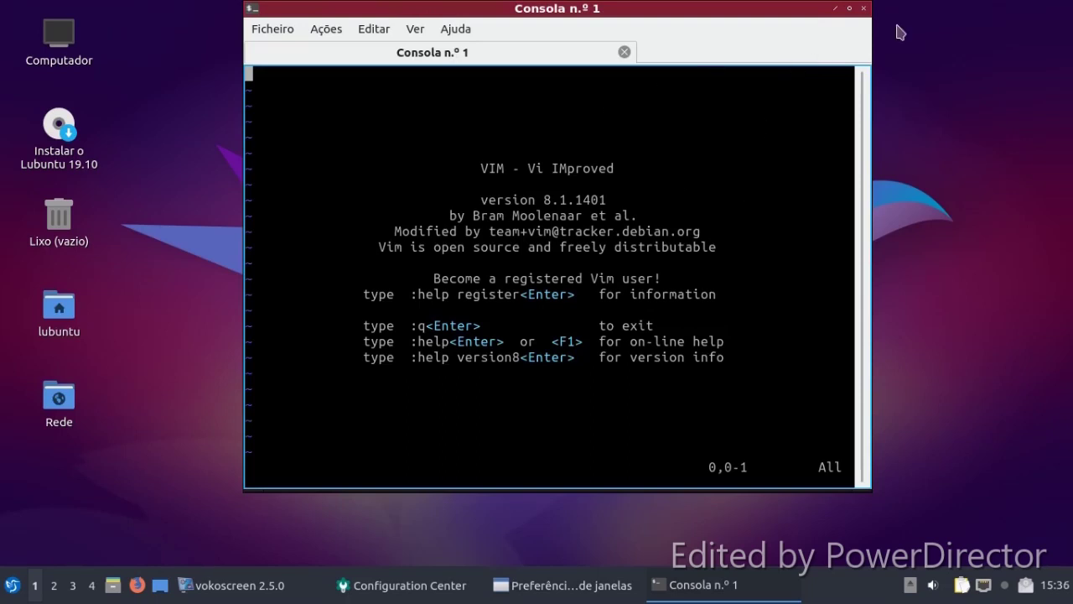
pyautogui.click(865, 10)
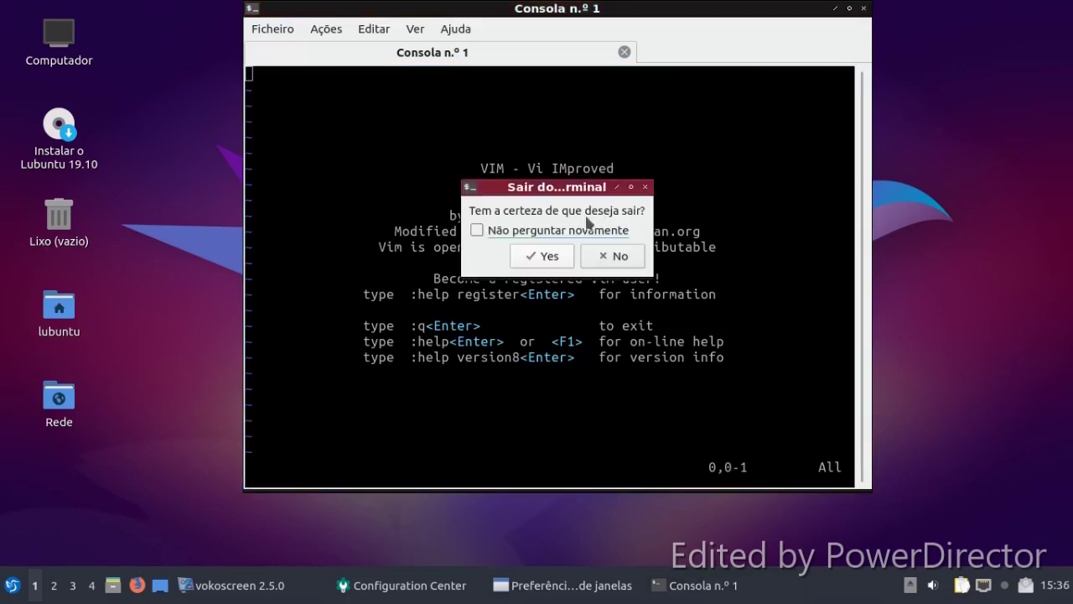
pyautogui.click(541, 253)
# Review the window manager's margins, desktops, mouse, move and resize, windows and appearance settings without changing them.
pyautogui.click(303, 171)
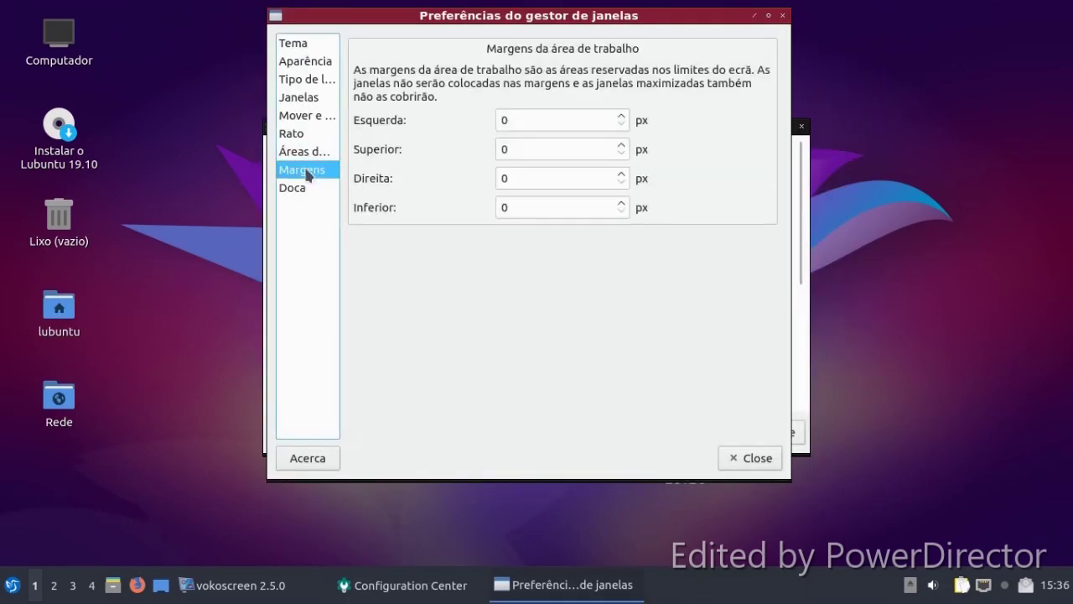
pyautogui.click(306, 155)
pyautogui.click(309, 136)
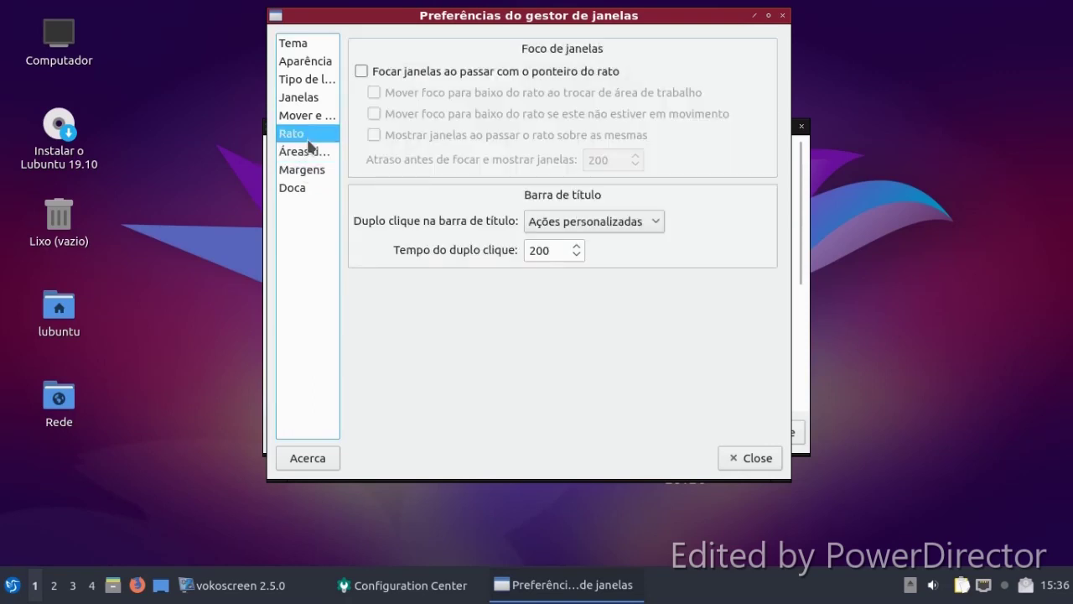
pyautogui.click(311, 117)
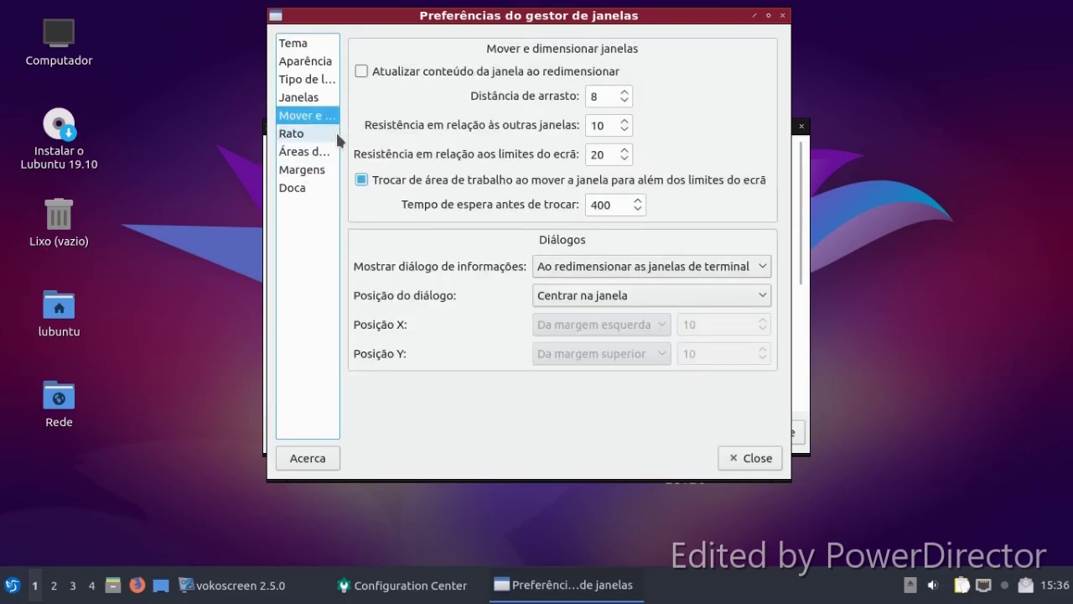
pyautogui.click(325, 99)
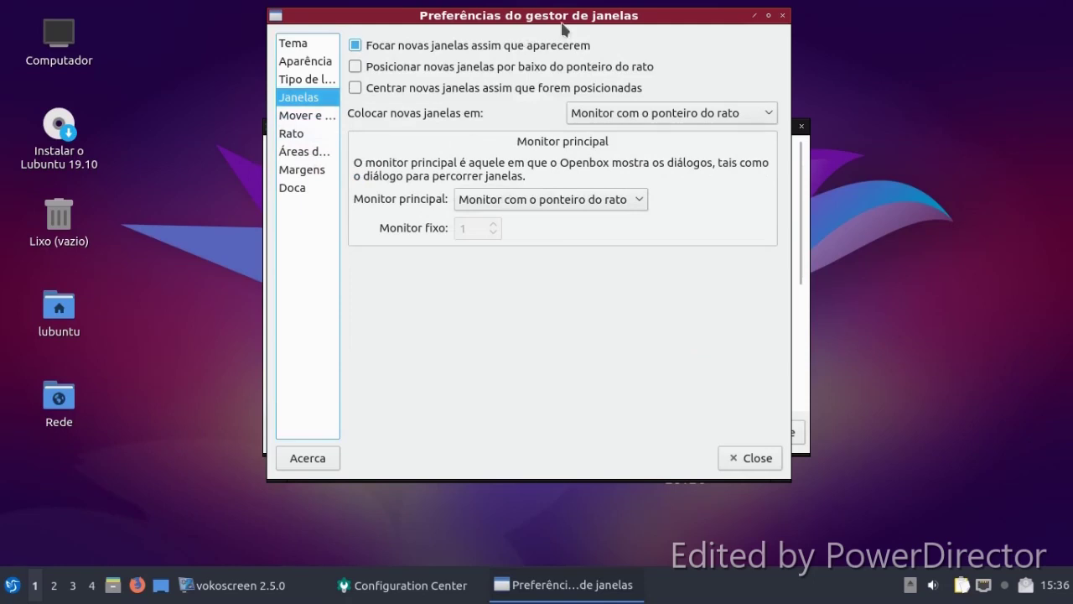
pyautogui.click(635, 113)
pyautogui.click(635, 113)
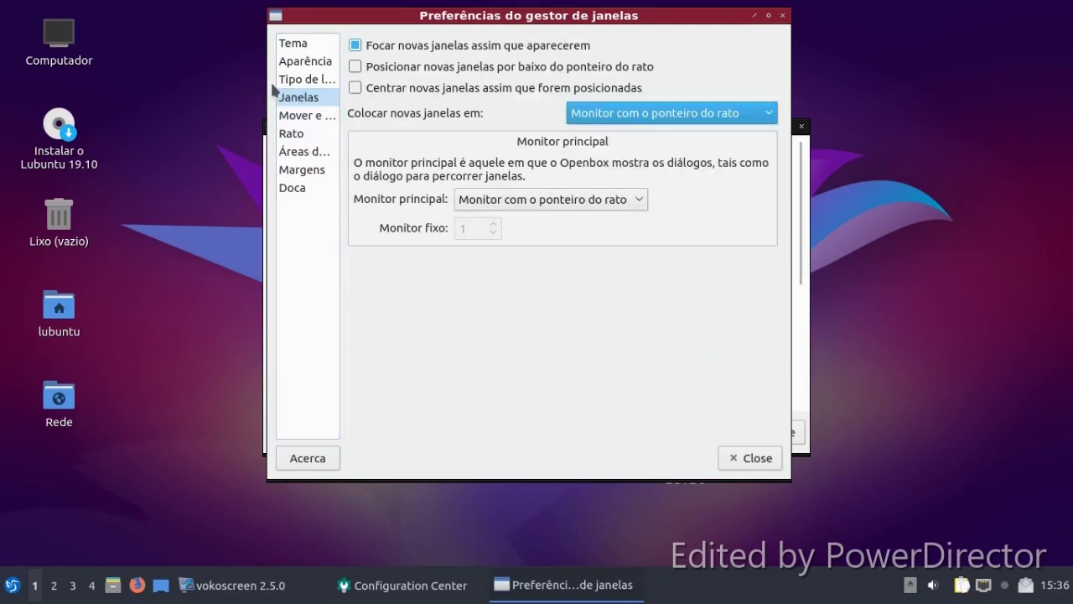
pyautogui.click(293, 65)
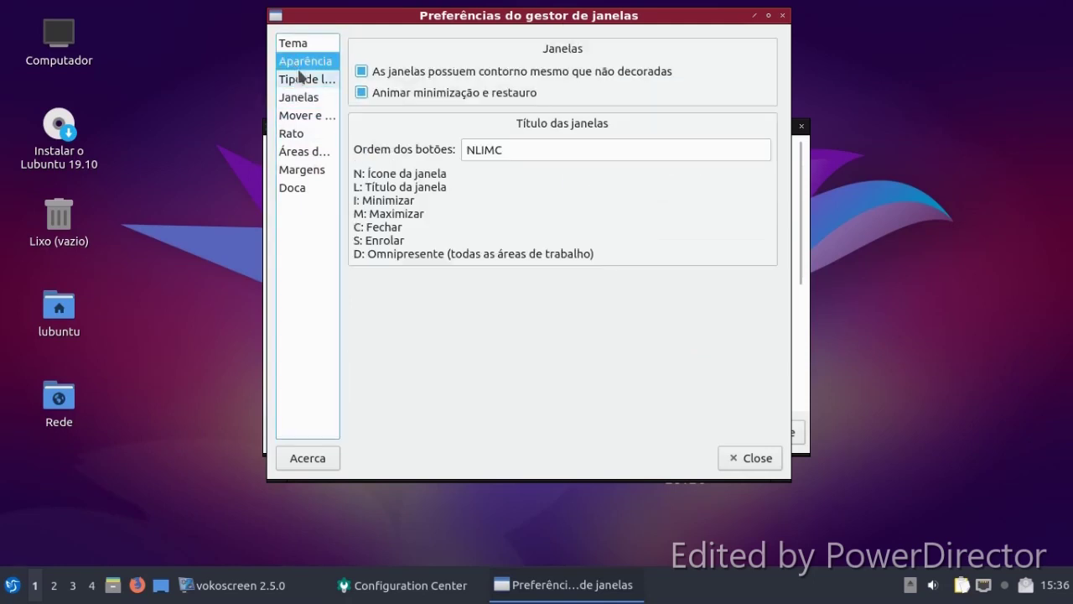
# View and cancel the theme archive file chooser, apply the Natura window theme, and close the window manager preferences.
pyautogui.click(293, 46)
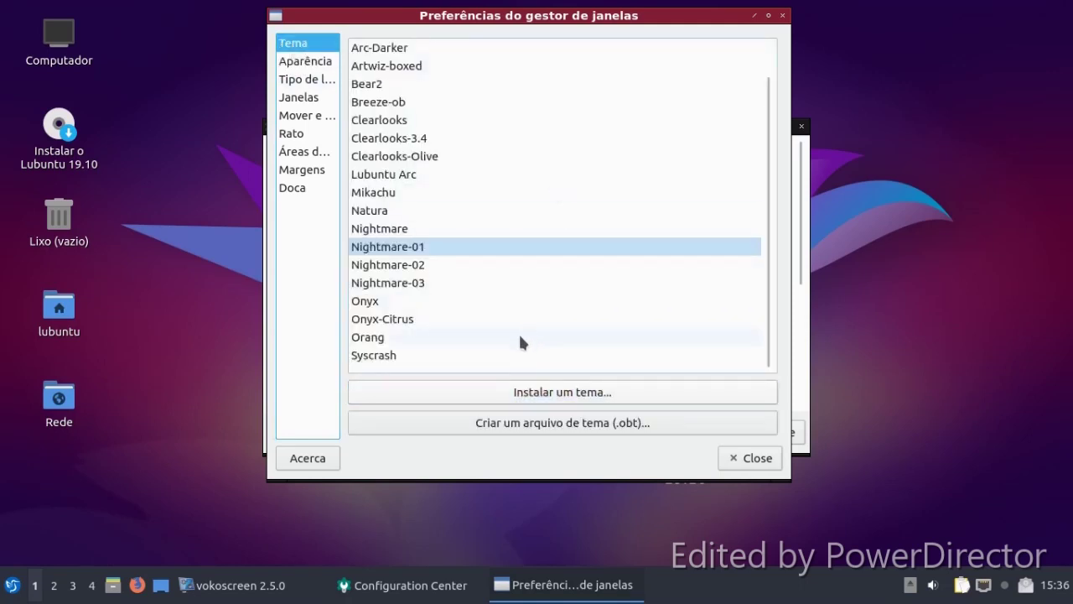
pyautogui.click(517, 424)
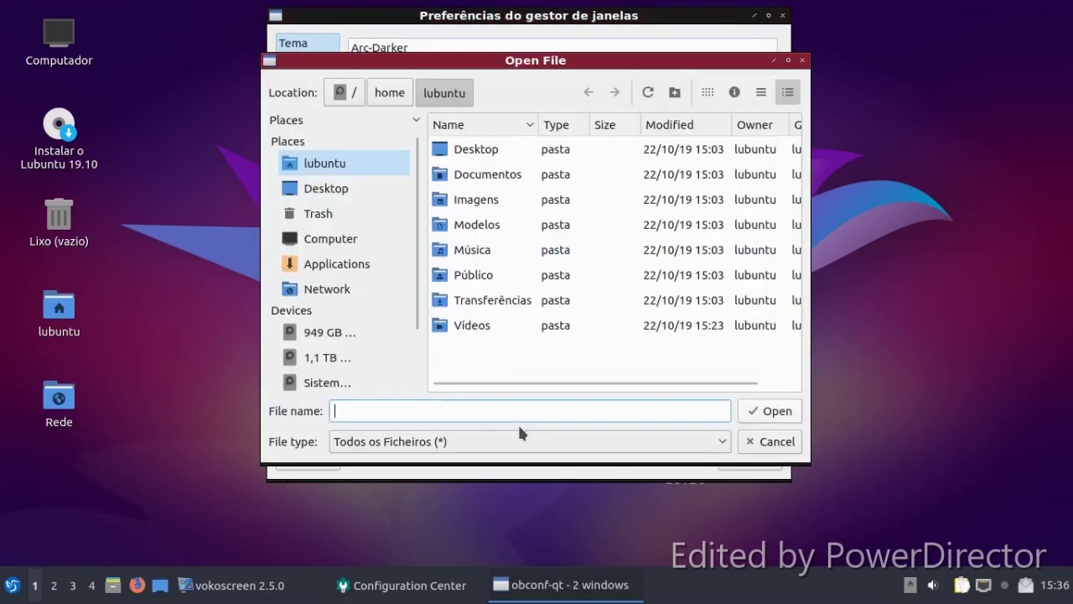
pyautogui.click(755, 442)
pyautogui.click(388, 211)
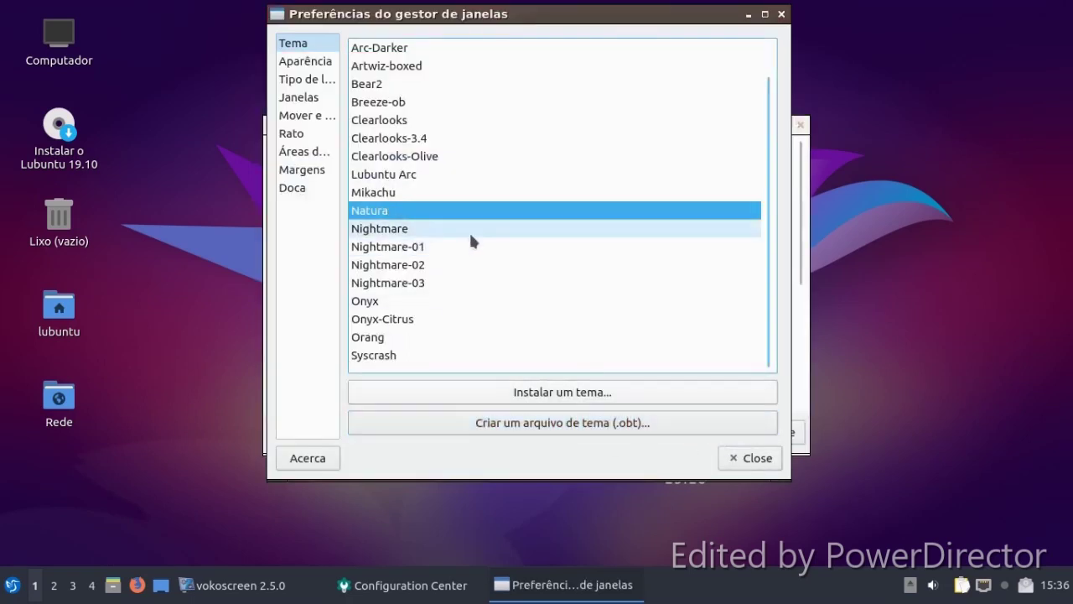
pyautogui.click(726, 457)
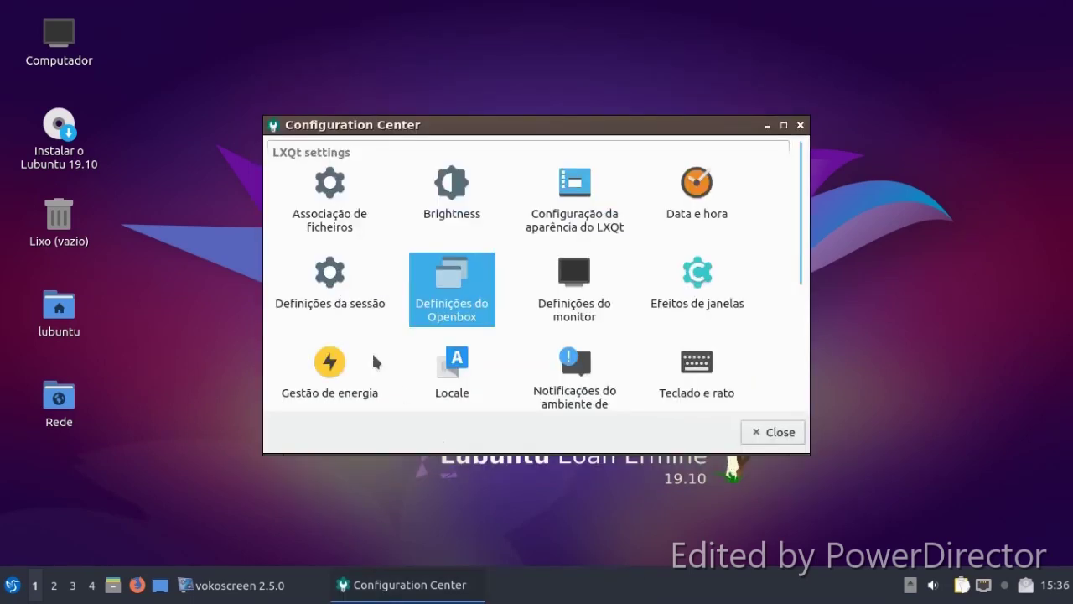
# View the LXQt session's basic settings, default applications and user directories, and close the session settings.
pyautogui.click(330, 195)
pyautogui.doubleClick(331, 277)
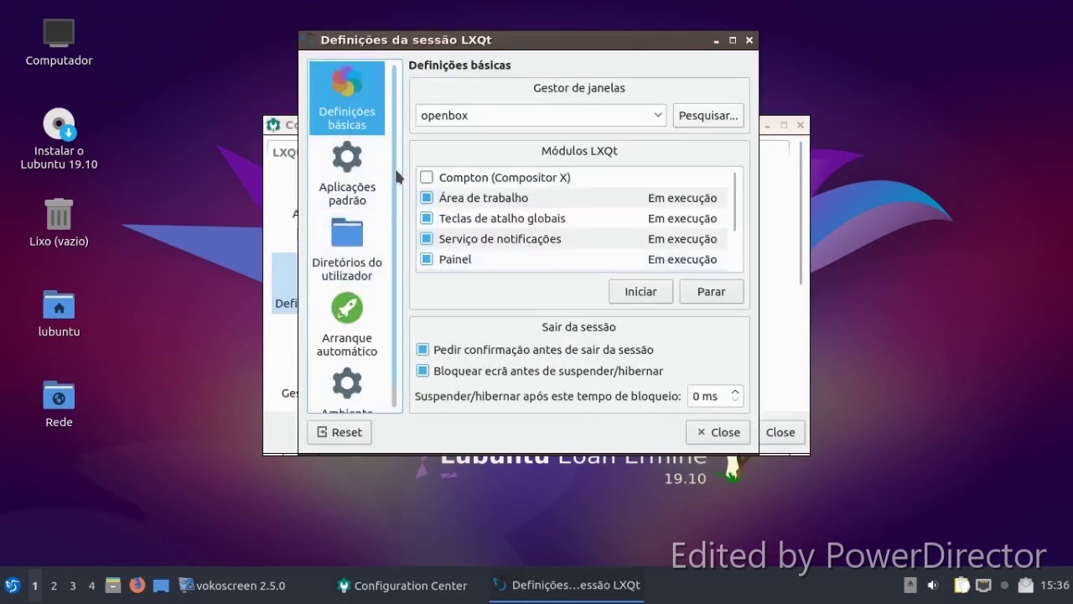
pyautogui.click(370, 168)
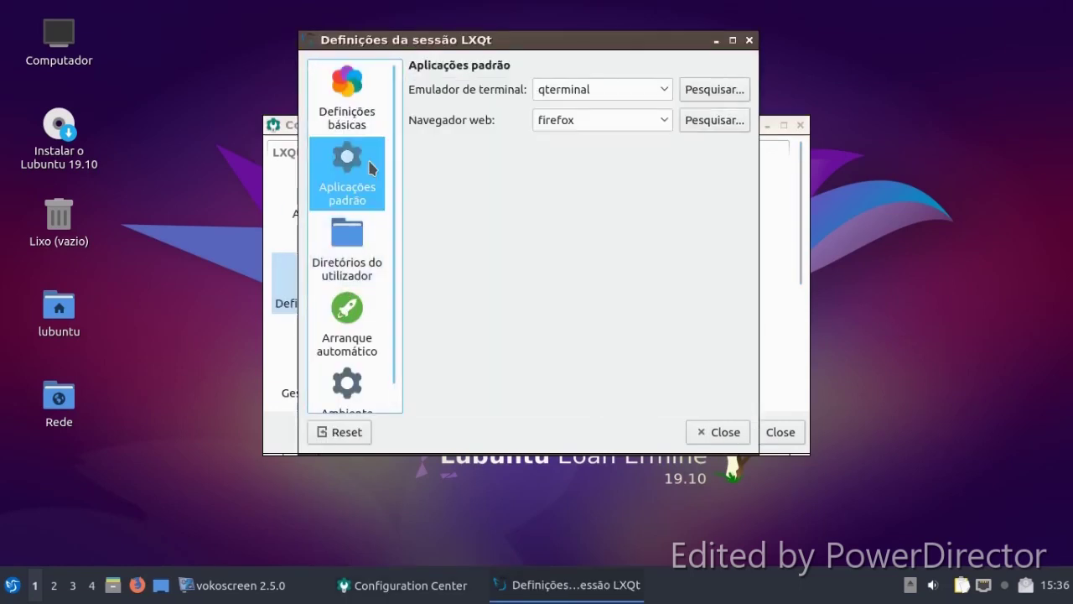
pyautogui.click(344, 97)
pyautogui.scroll(-1, 357, 224)
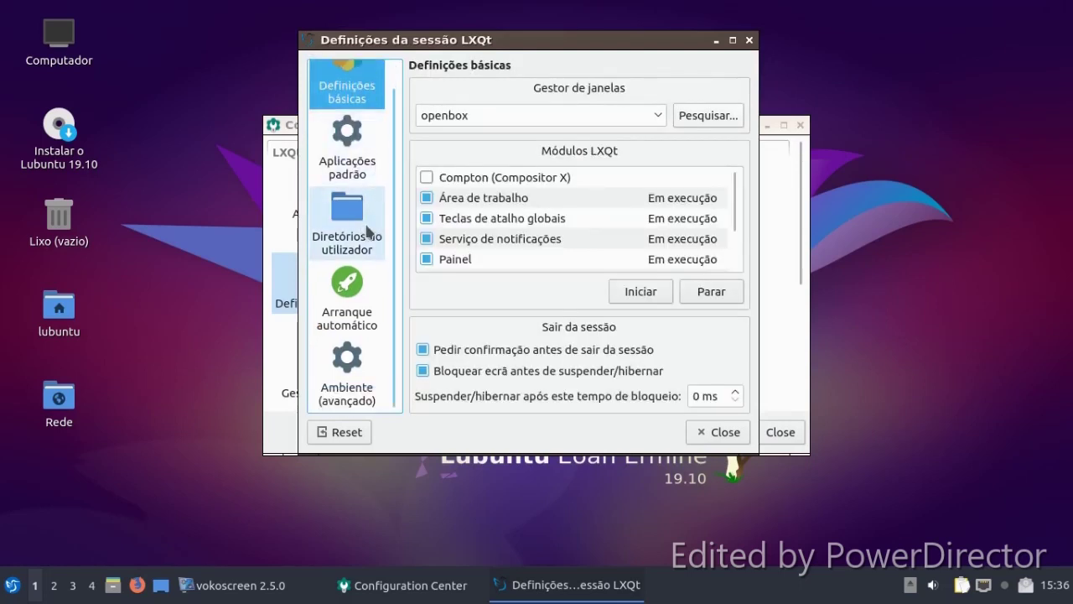
pyautogui.click(347, 142)
pyautogui.click(353, 201)
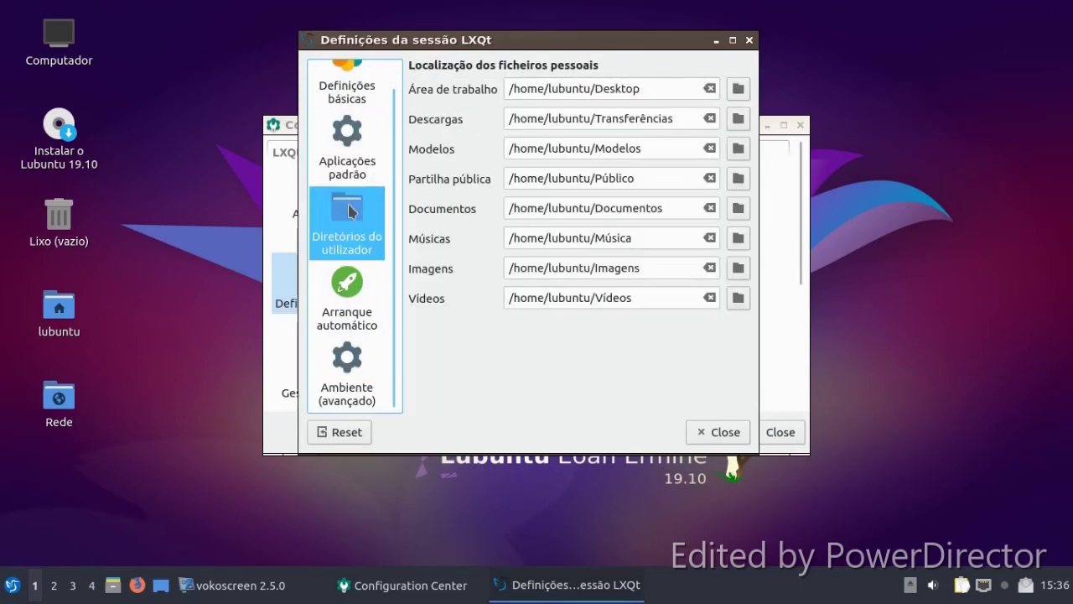
pyautogui.click(726, 431)
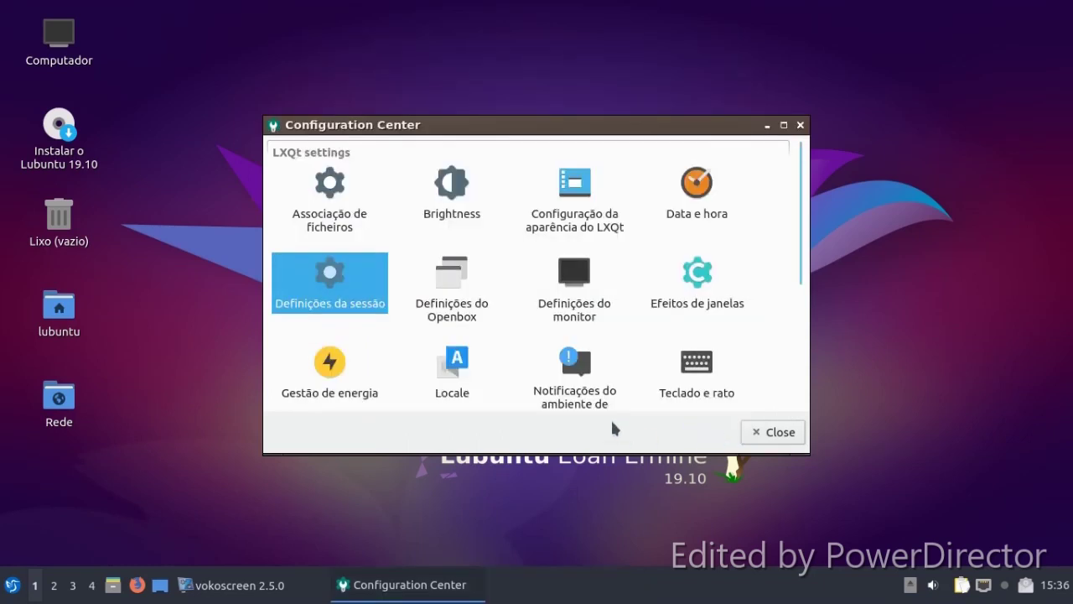
# Set the window effects' fade step duration to 3 ms, apply it, and close the effects settings.
pyautogui.doubleClick(682, 281)
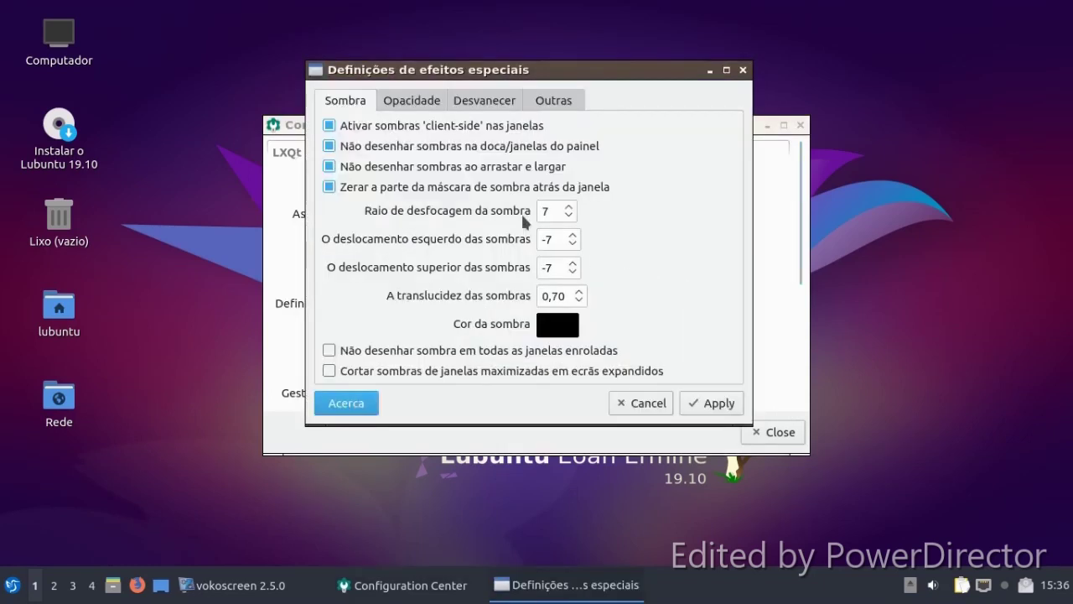
pyautogui.click(467, 102)
pyautogui.click(666, 149)
pyautogui.click(667, 148)
pyautogui.click(667, 148)
pyautogui.click(707, 405)
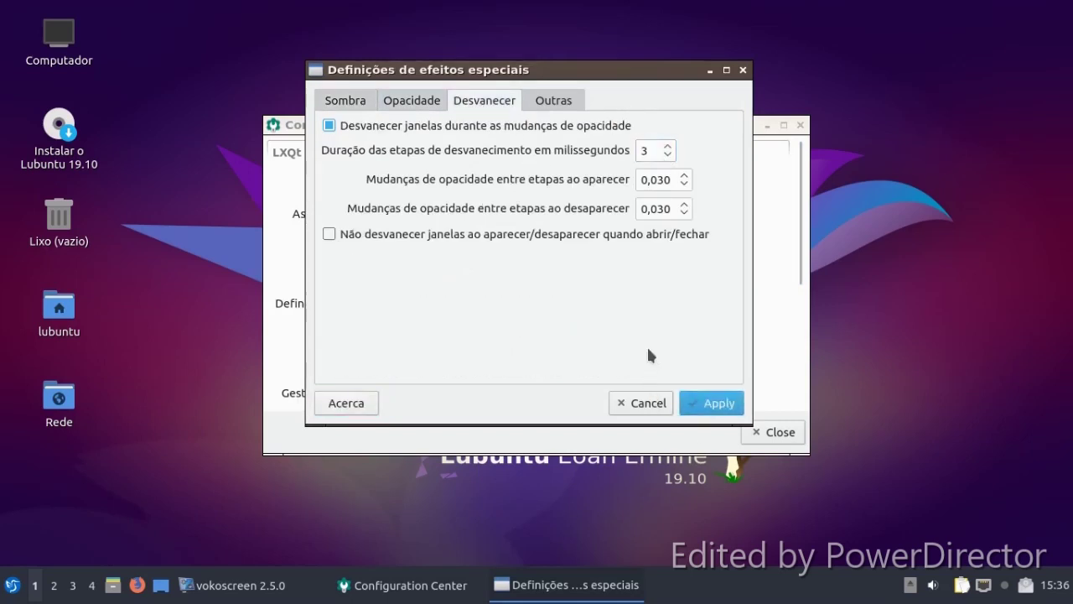
pyautogui.click(742, 71)
# Reopen the session settings, view the autostart applications, and close the settings.
pyautogui.scroll(-5, 706, 167)
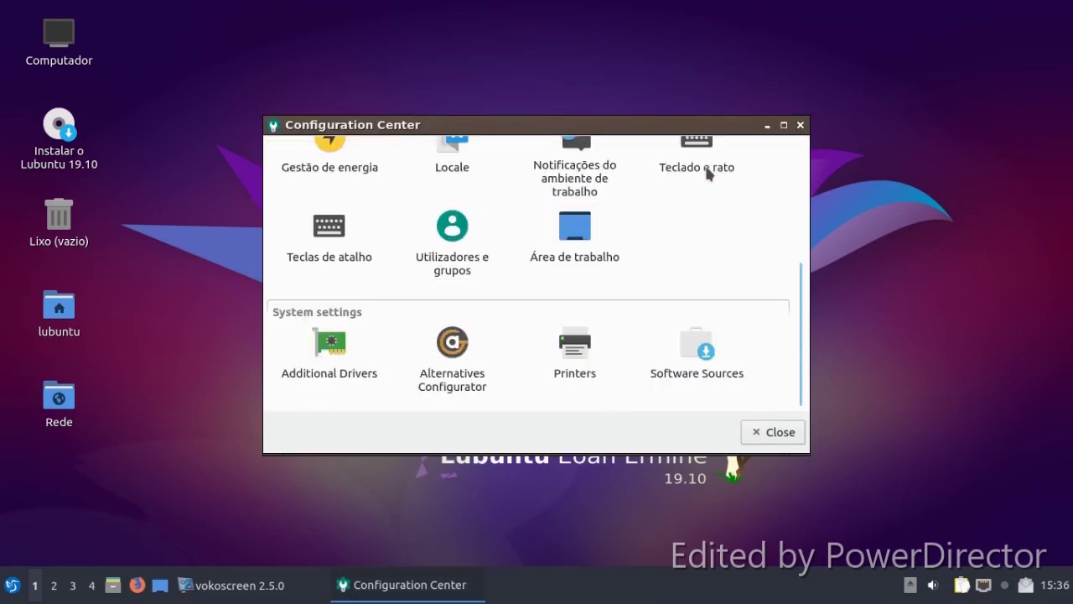
pyautogui.scroll(5, 653, 214)
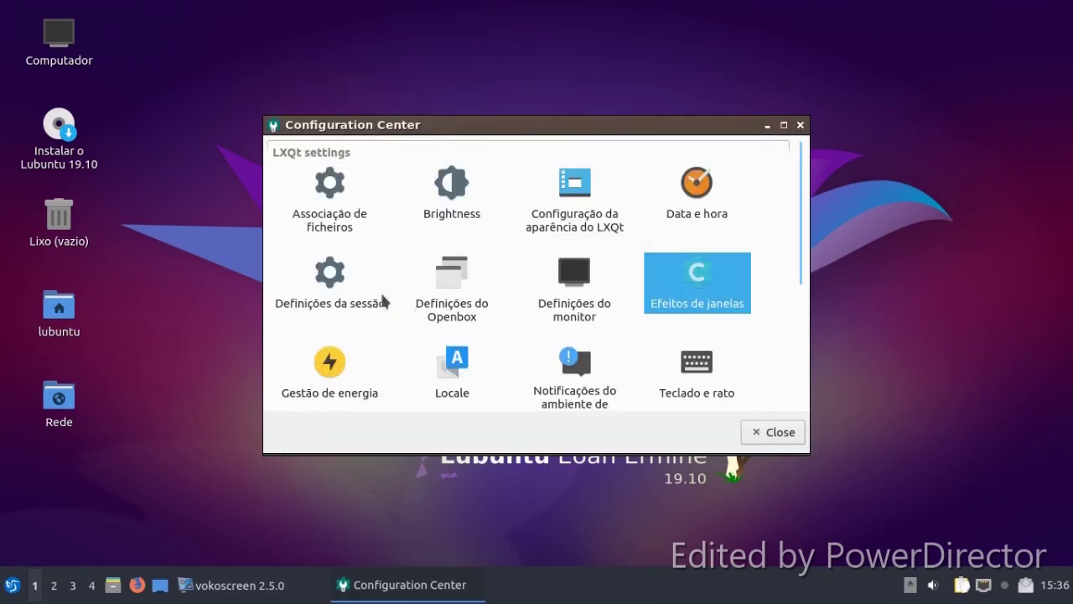
pyautogui.click(342, 285)
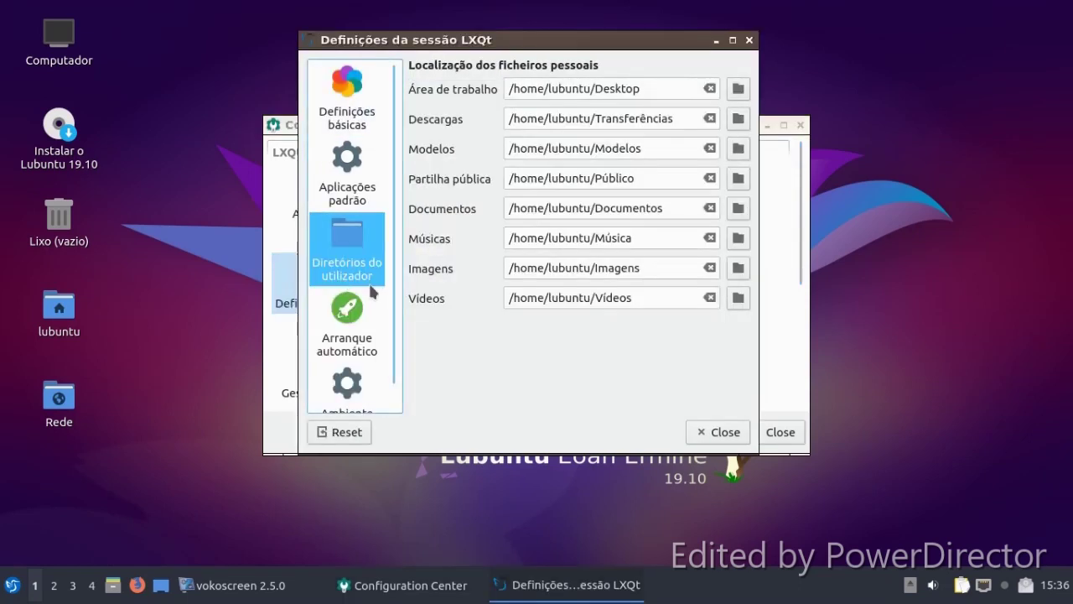
pyautogui.click(368, 310)
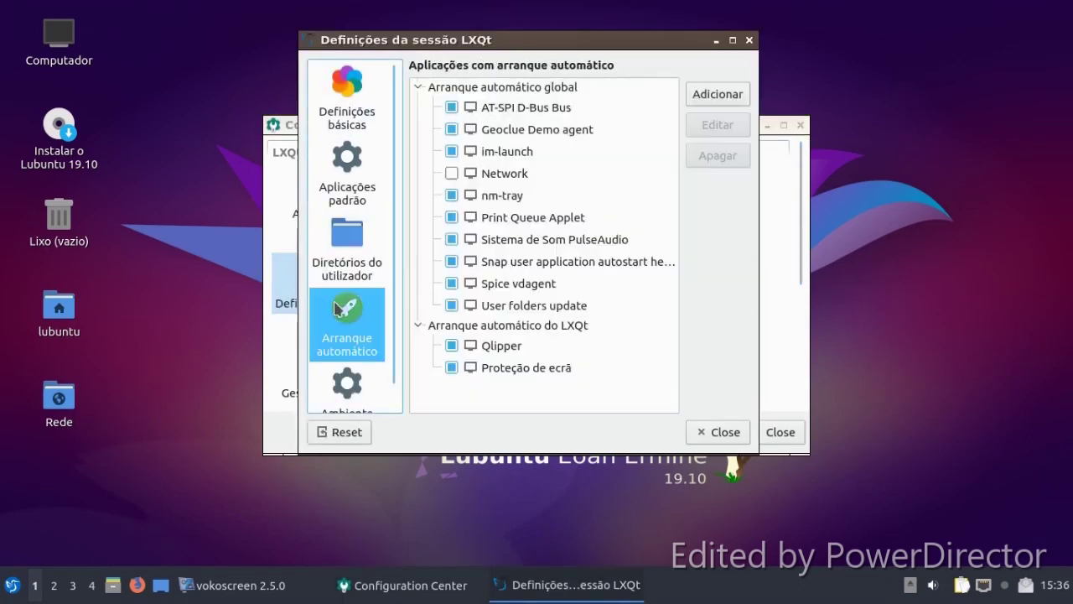
pyautogui.click(708, 433)
# View the Ubuntu software repositories in Software Sources, and close its windows together with the Configuration Center.
pyautogui.scroll(-5, 411, 241)
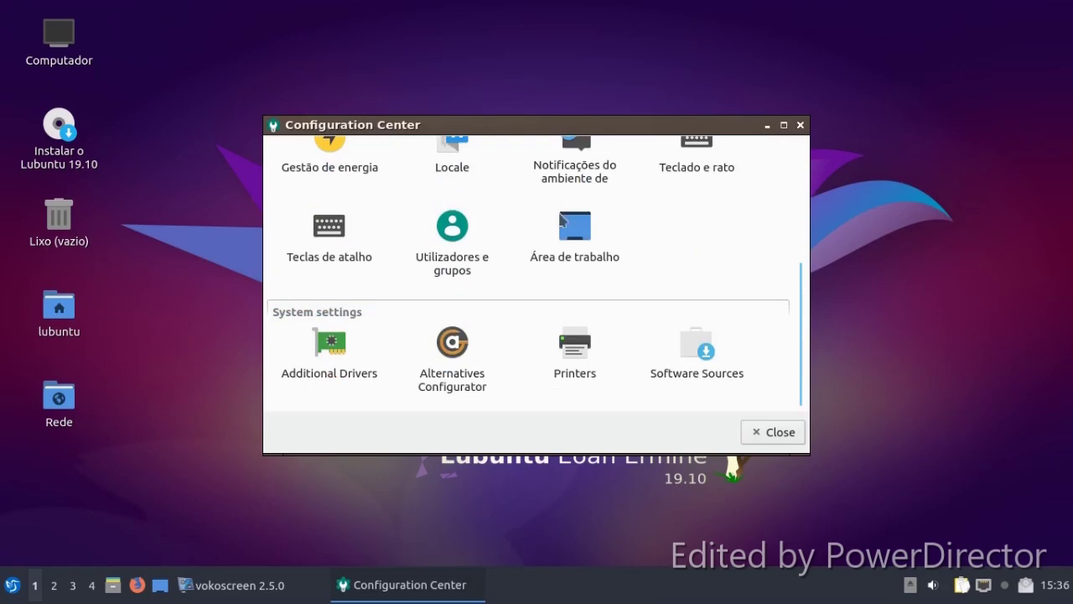
pyautogui.click(687, 380)
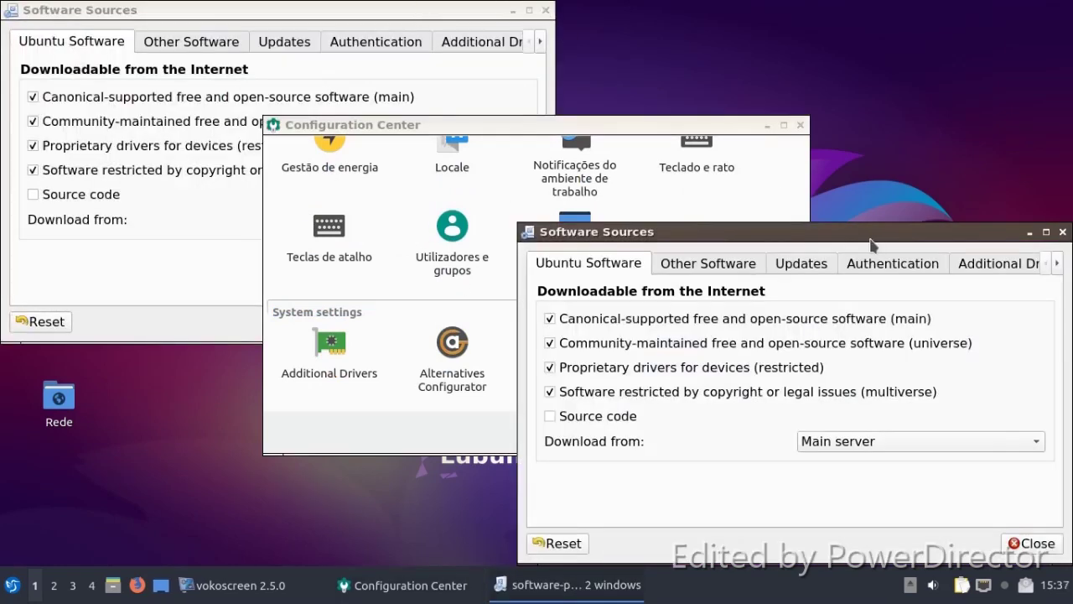
pyautogui.moveTo(870, 241); pyautogui.dragTo(481, 142)
pyautogui.click(673, 134)
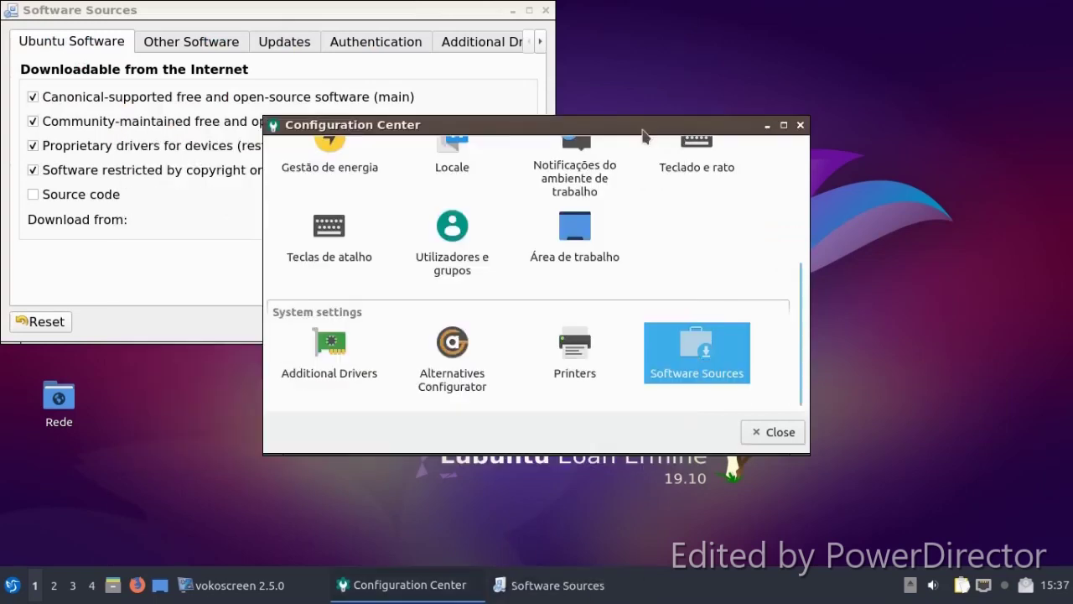
pyautogui.click(801, 126)
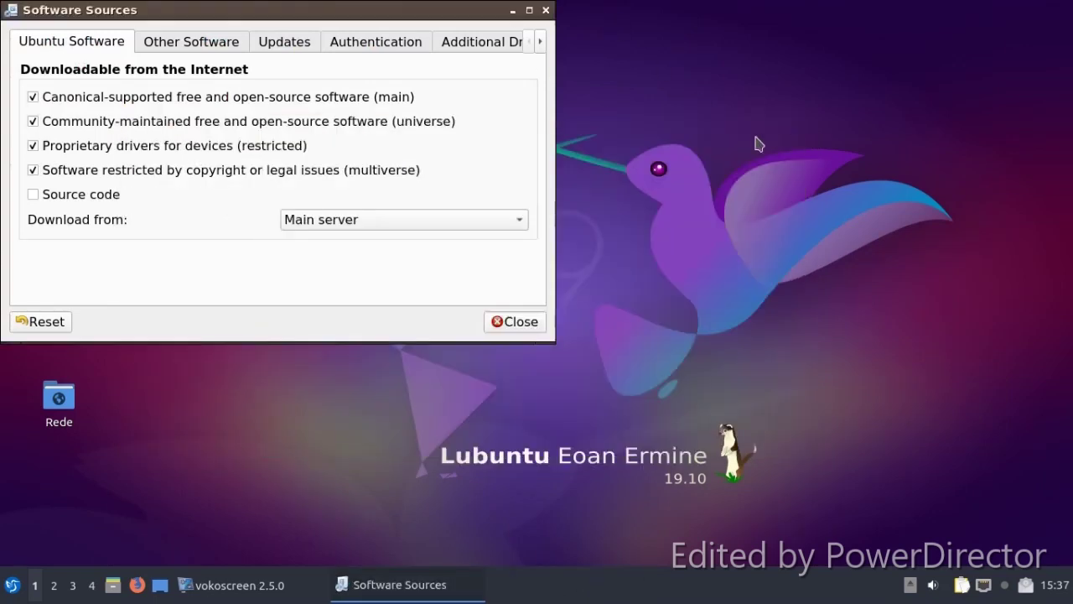
pyautogui.click(544, 11)
# Open the desktop preferences and start browsing for a wallpaper file.
pyautogui.rightClick(539, 105)
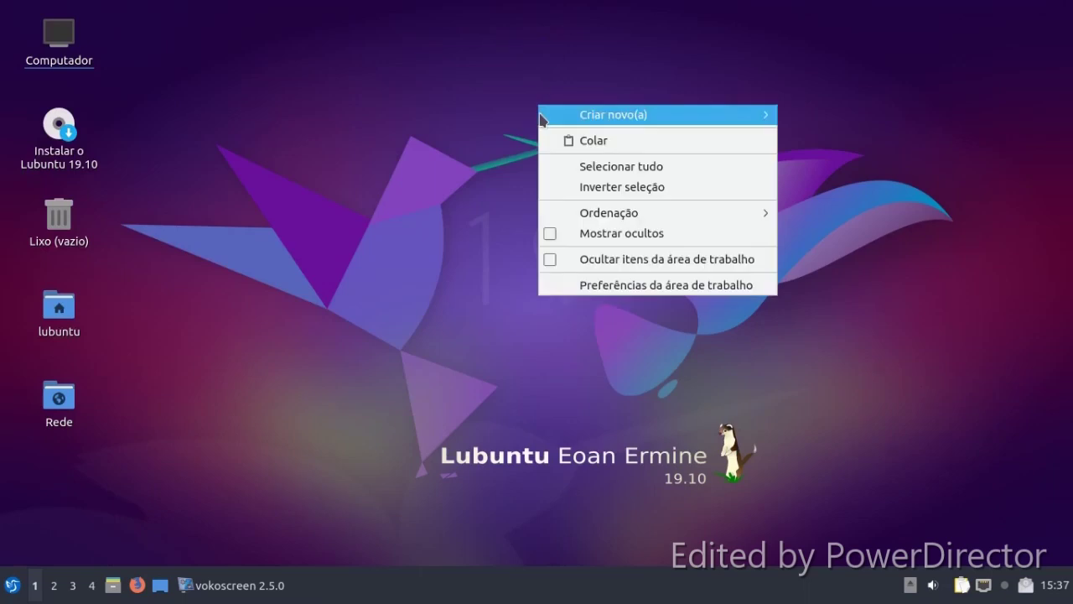
pyautogui.click(585, 286)
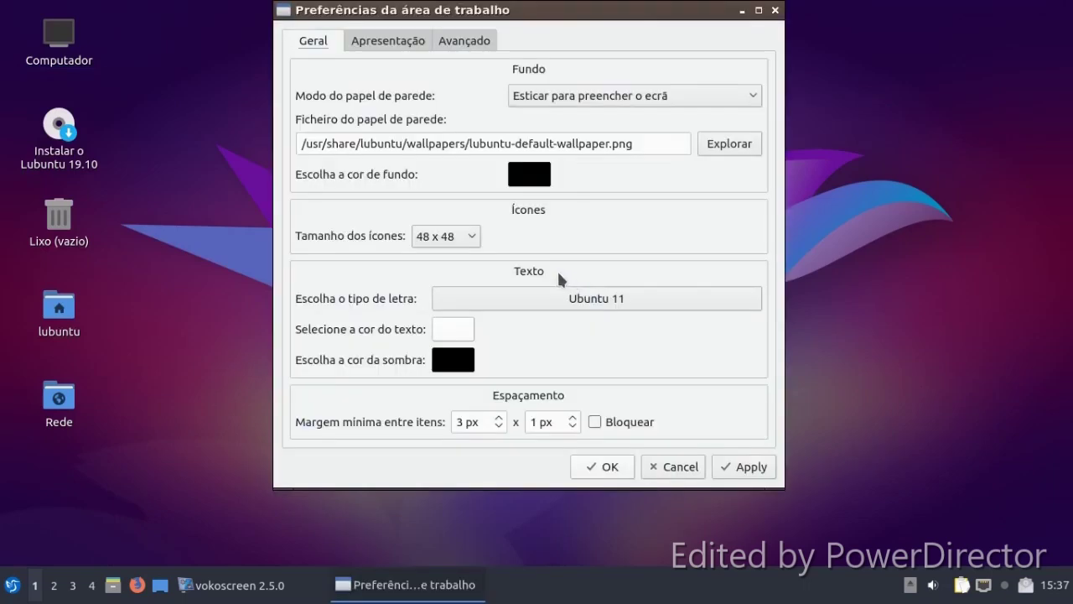
pyautogui.click(731, 141)
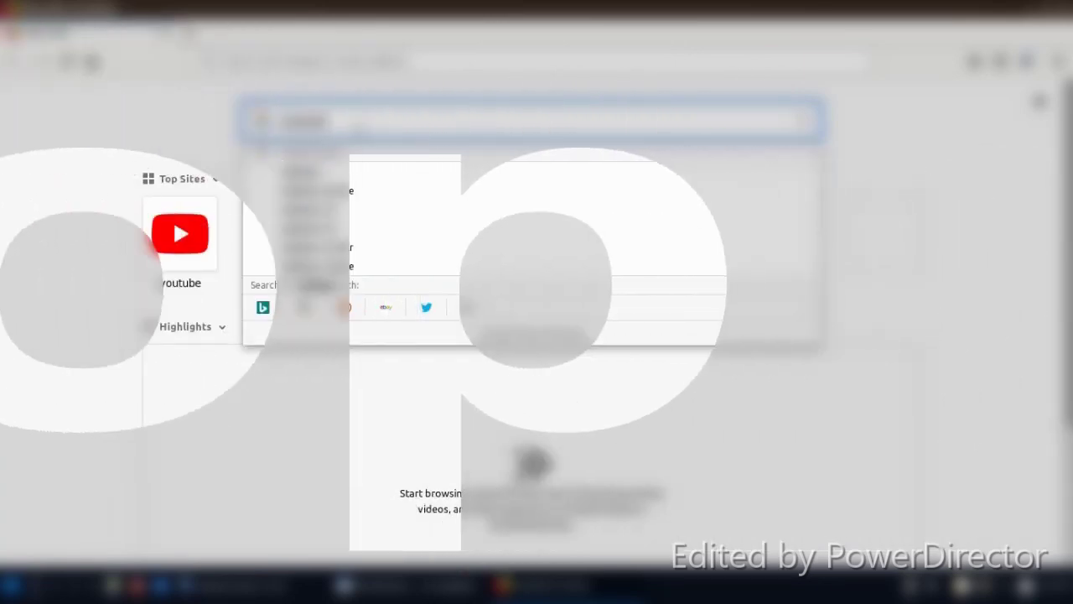
# In Firefox, search Google for "walpepares", show the image results, and preview the "76+ Neon 80S Wallpapers" picture.
pyautogui.press('Return')
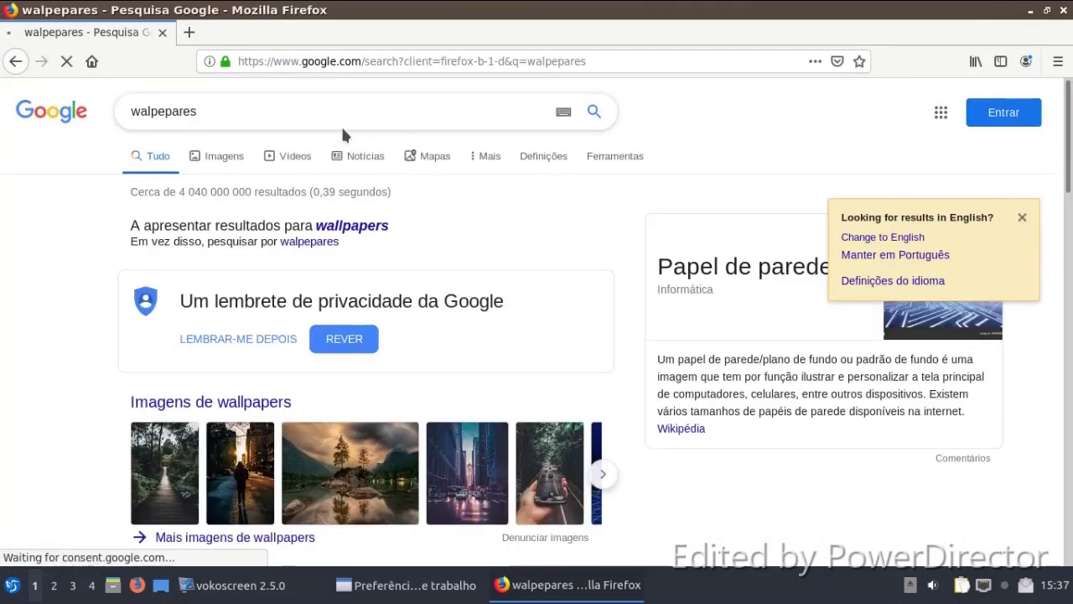
pyautogui.click(223, 156)
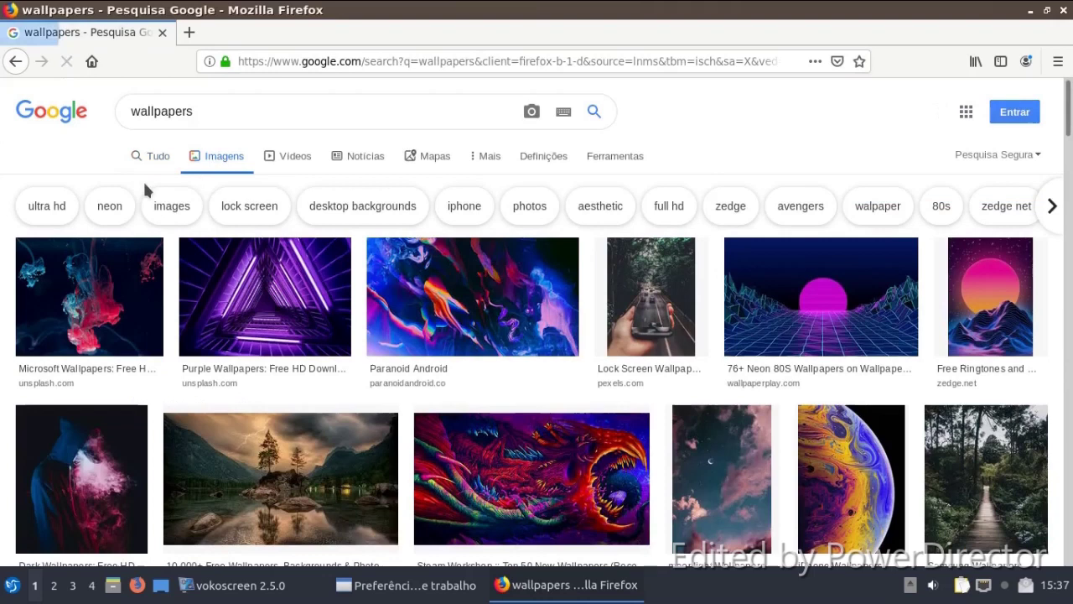
pyautogui.click(822, 369)
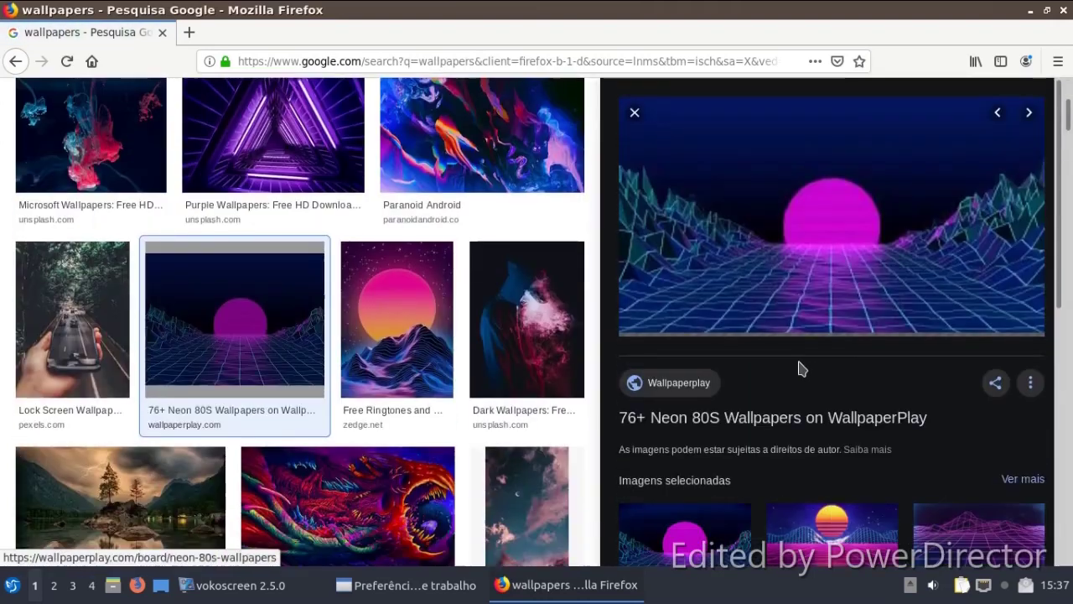
# Save the previewed neon image as 34779.jpg in Transferências and close Firefox.
pyautogui.rightClick(760, 158)
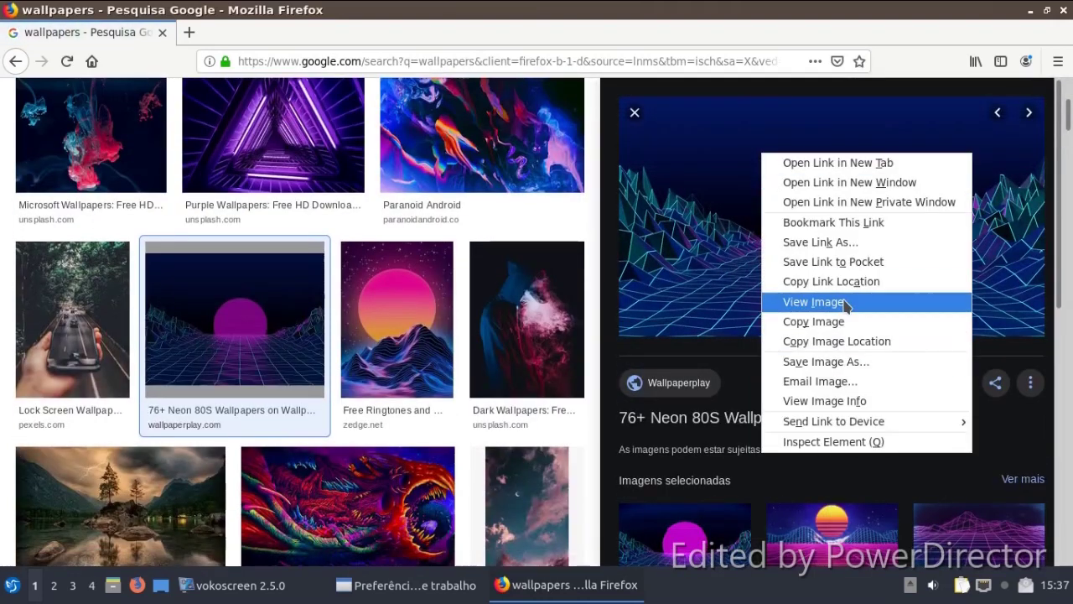
pyautogui.click(847, 361)
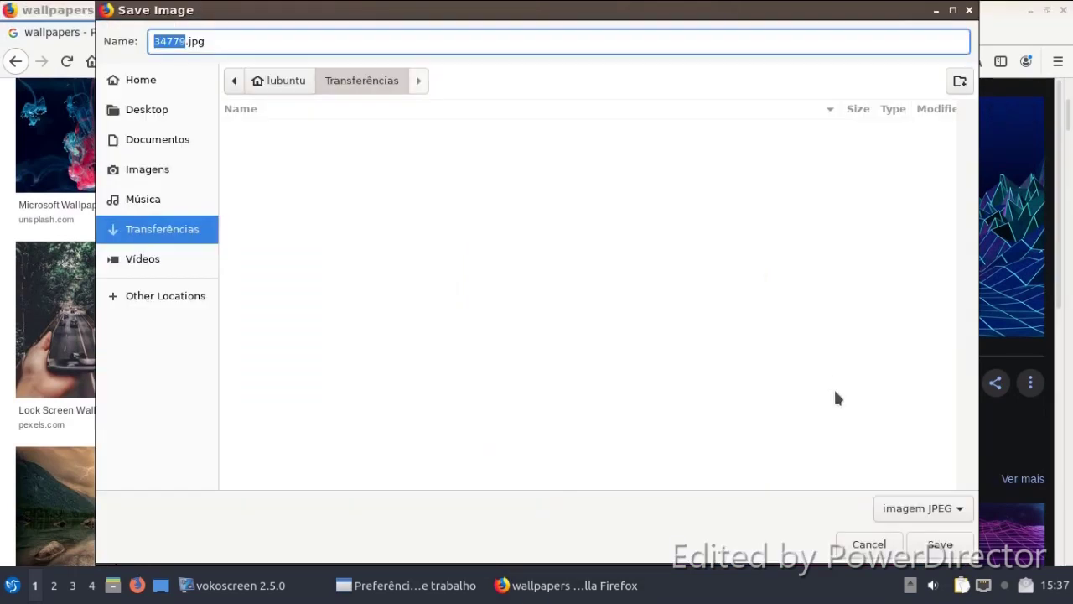
pyautogui.click(939, 547)
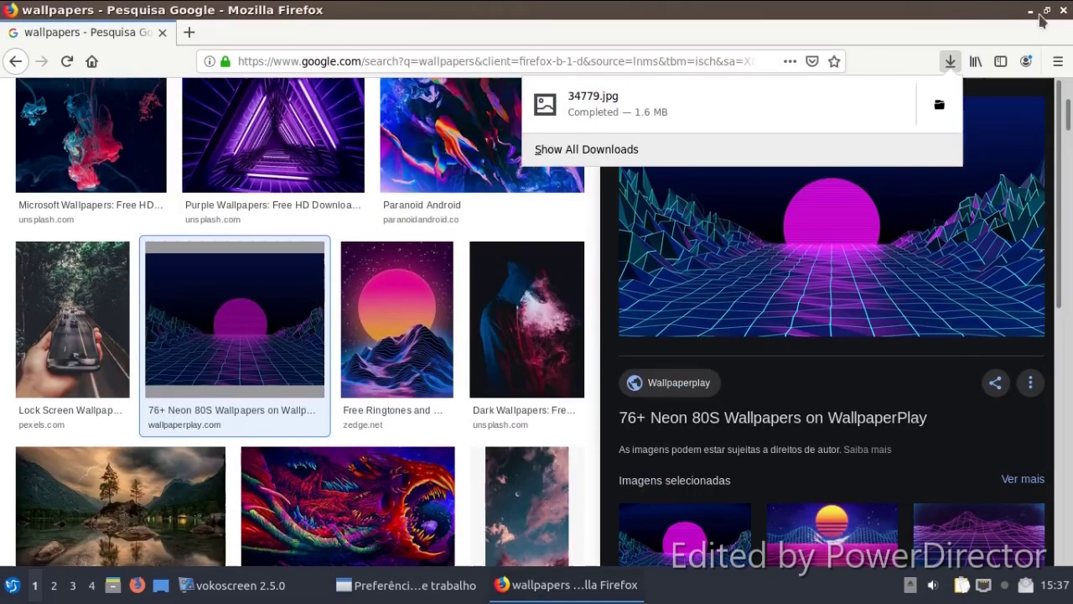
pyautogui.press('Escape')
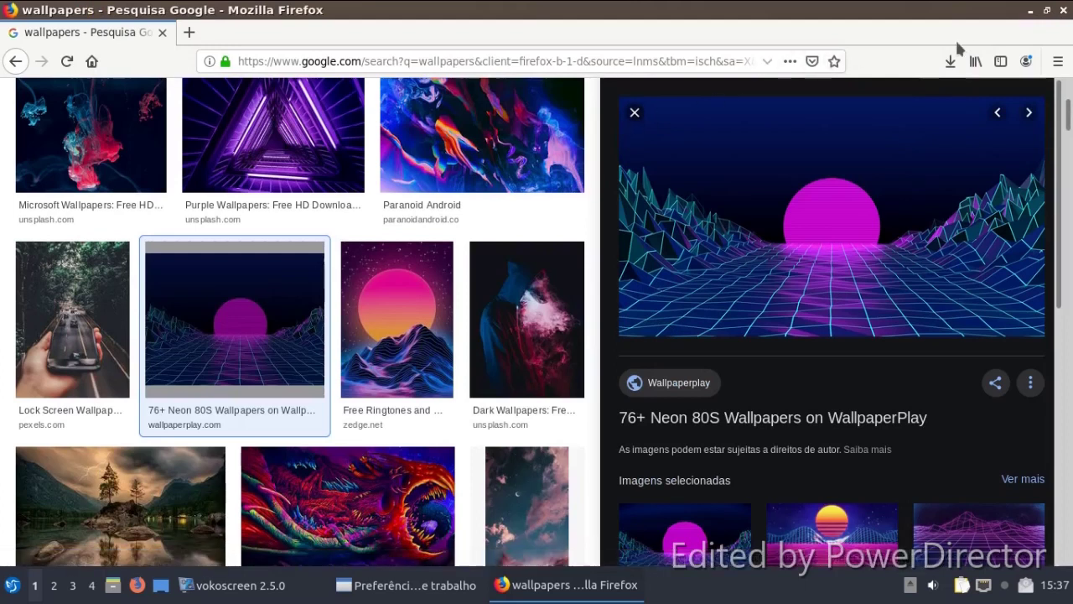
pyautogui.click(1063, 10)
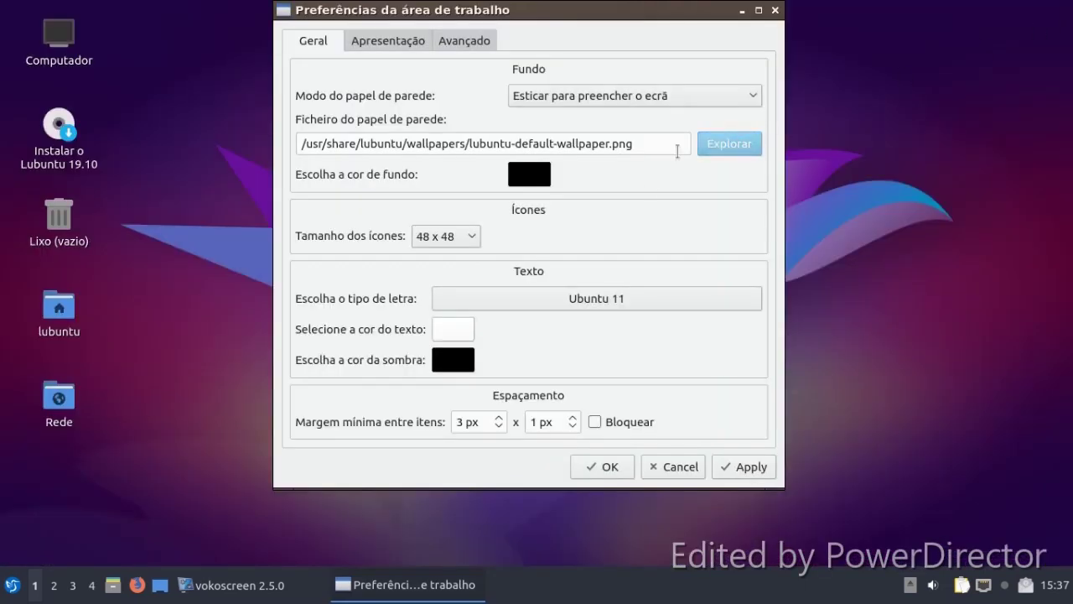
# Choose 34779.jpg from the Transferências folder as the desktop wallpaper and apply it.
pyautogui.click(728, 144)
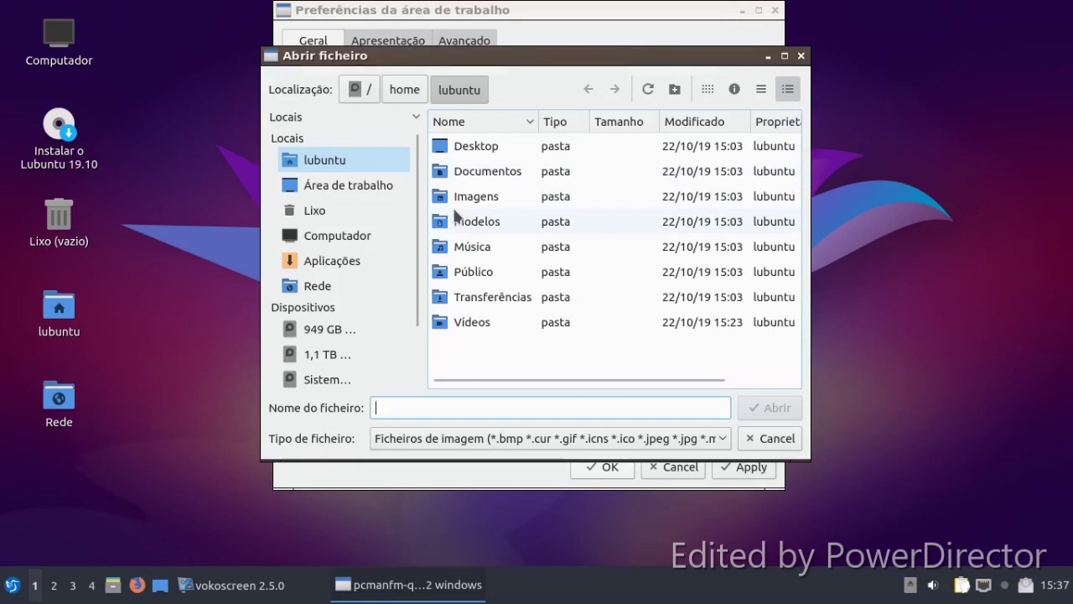
pyautogui.doubleClick(459, 298)
pyautogui.doubleClick(473, 146)
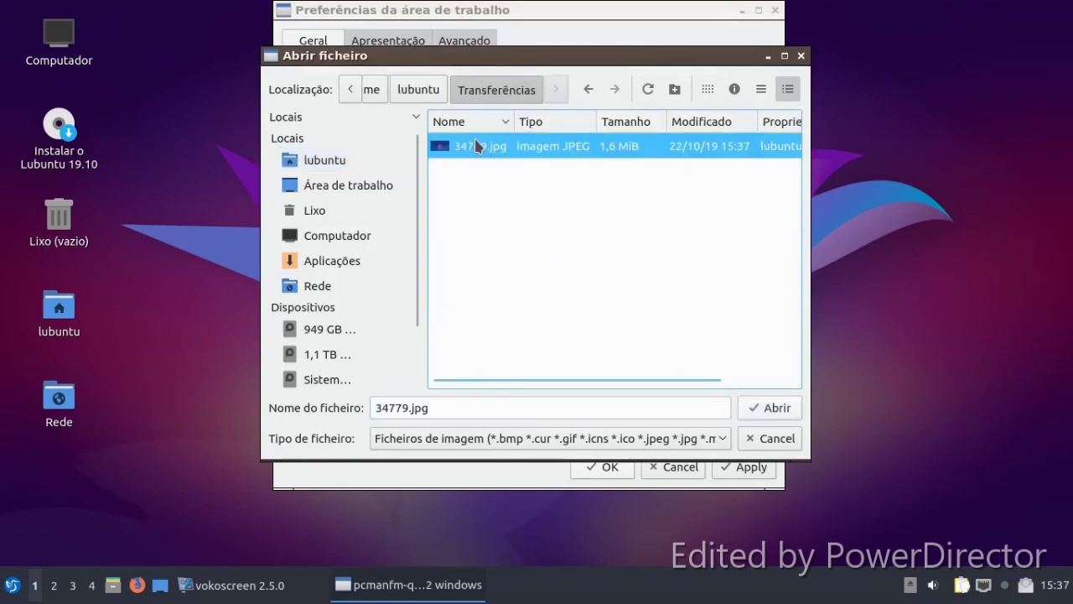
pyautogui.click(718, 468)
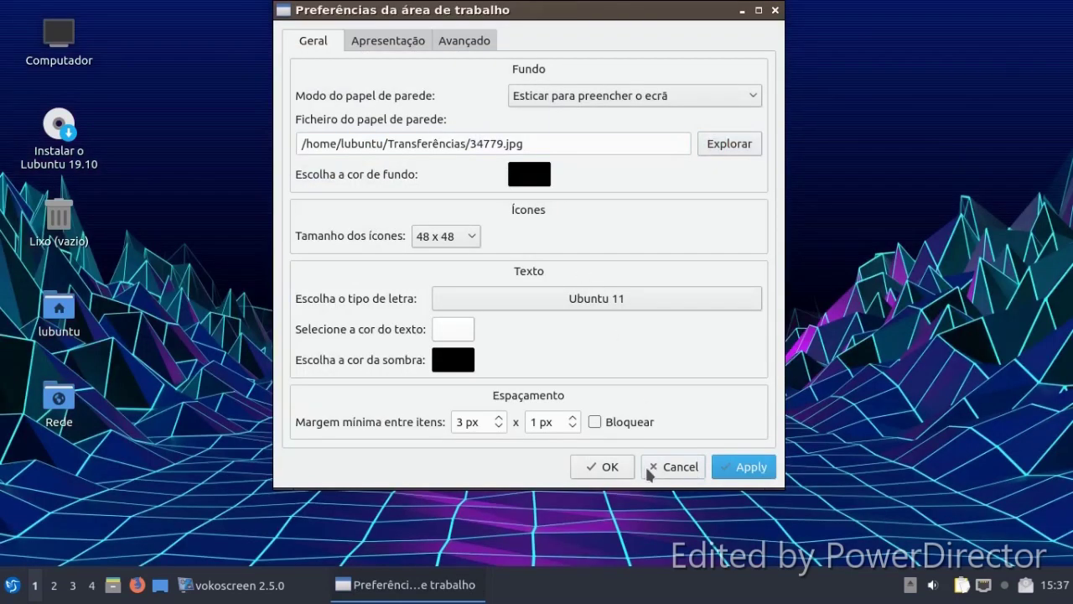
# View the slideshow (Apresentação) and advanced (Avançado) desktop preferences, and close the preferences with OK.
pyautogui.click(374, 47)
pyautogui.click(435, 41)
pyautogui.click(369, 45)
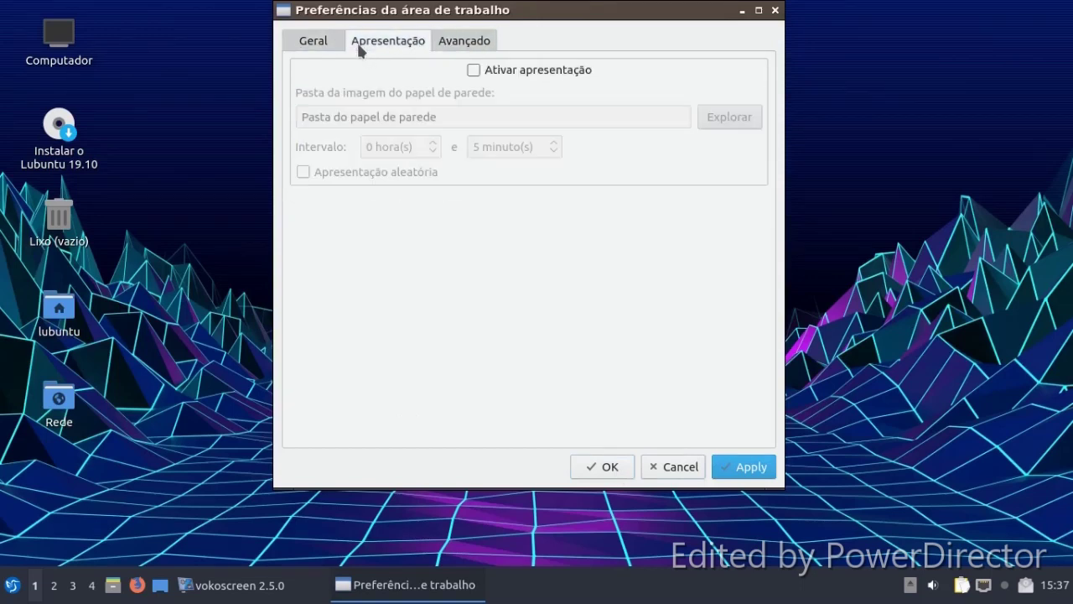
pyautogui.click(445, 44)
pyautogui.click(604, 466)
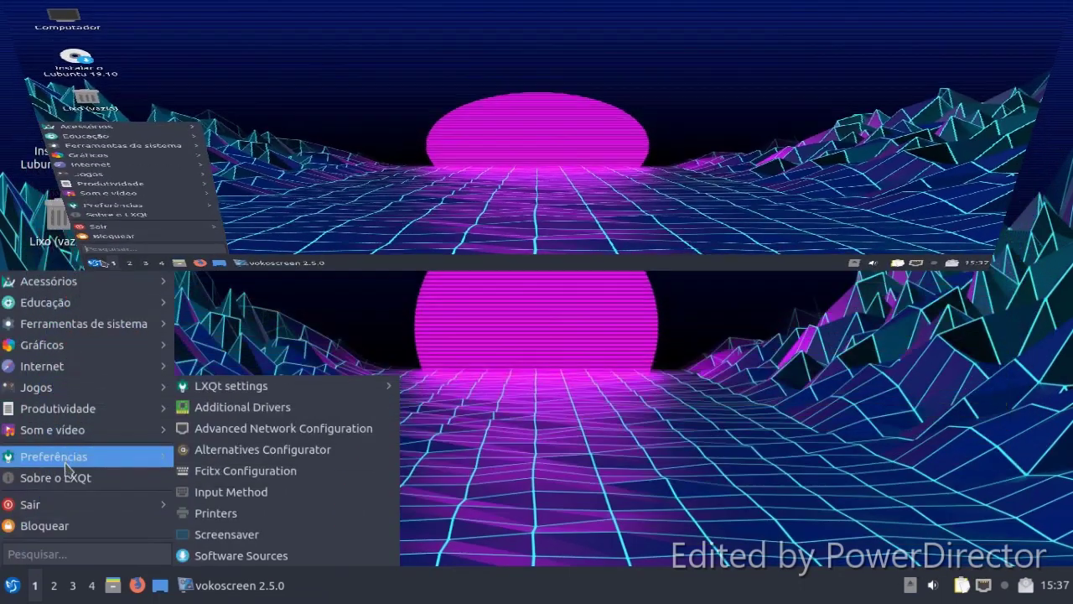
# Browse the application menu's preferences, productivity, graphics and system tools categories.
pyautogui.moveTo(69, 455)
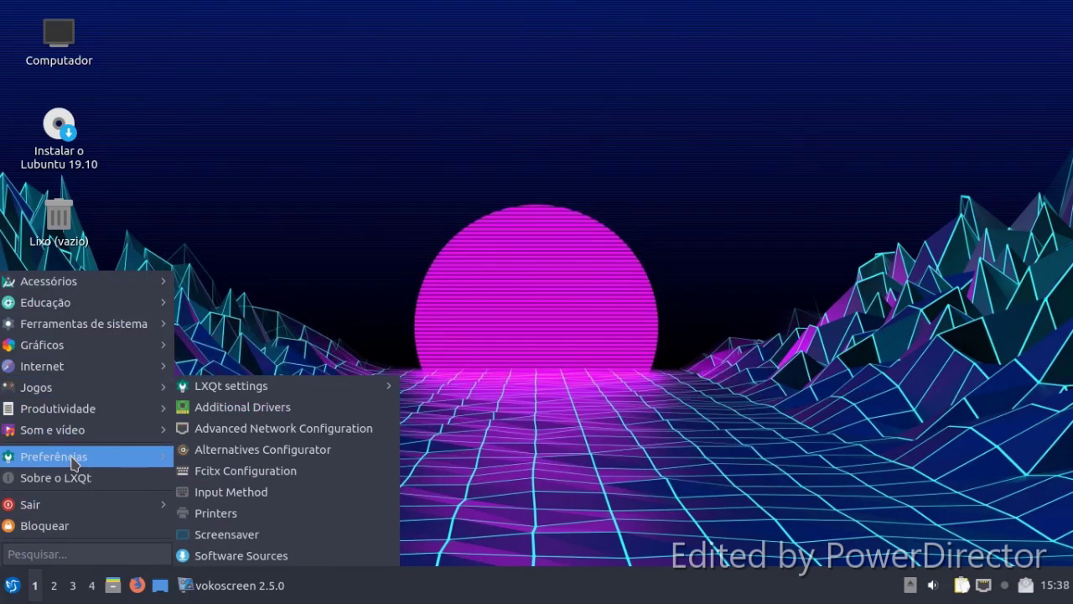
pyautogui.moveTo(91, 434)
pyautogui.moveTo(93, 411)
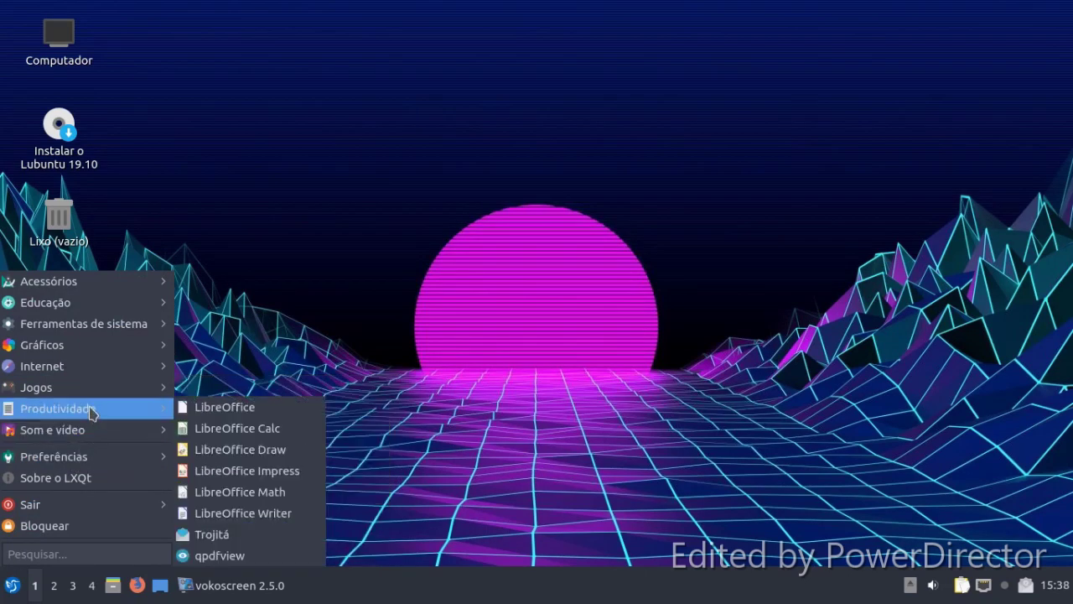
pyautogui.moveTo(91, 370)
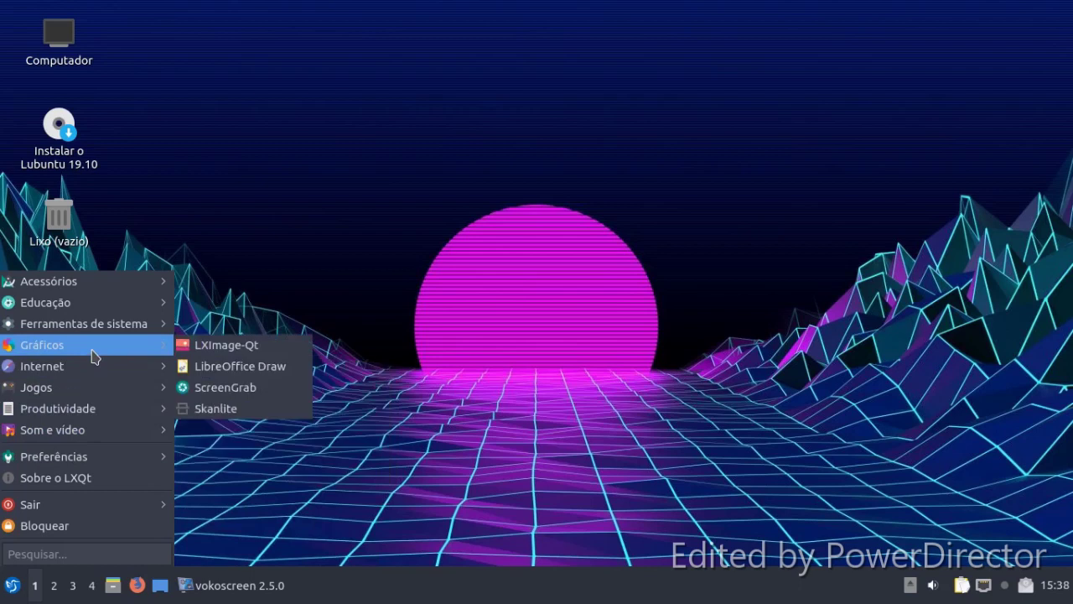
pyautogui.moveTo(95, 327)
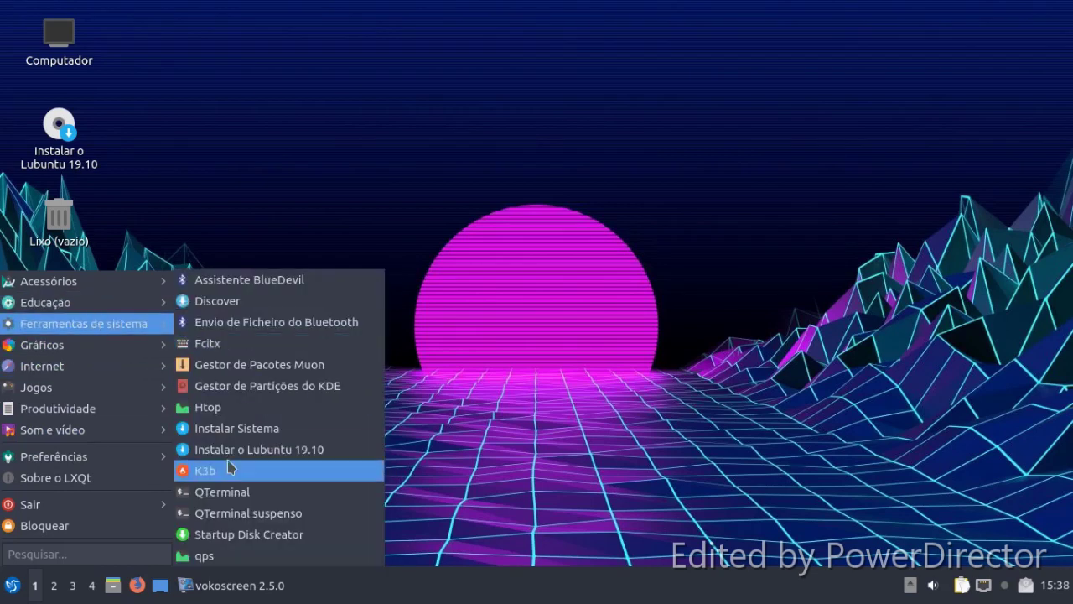
# Open the qps process manager, enlarge its window, look through its menus and close it.
pyautogui.click(206, 556)
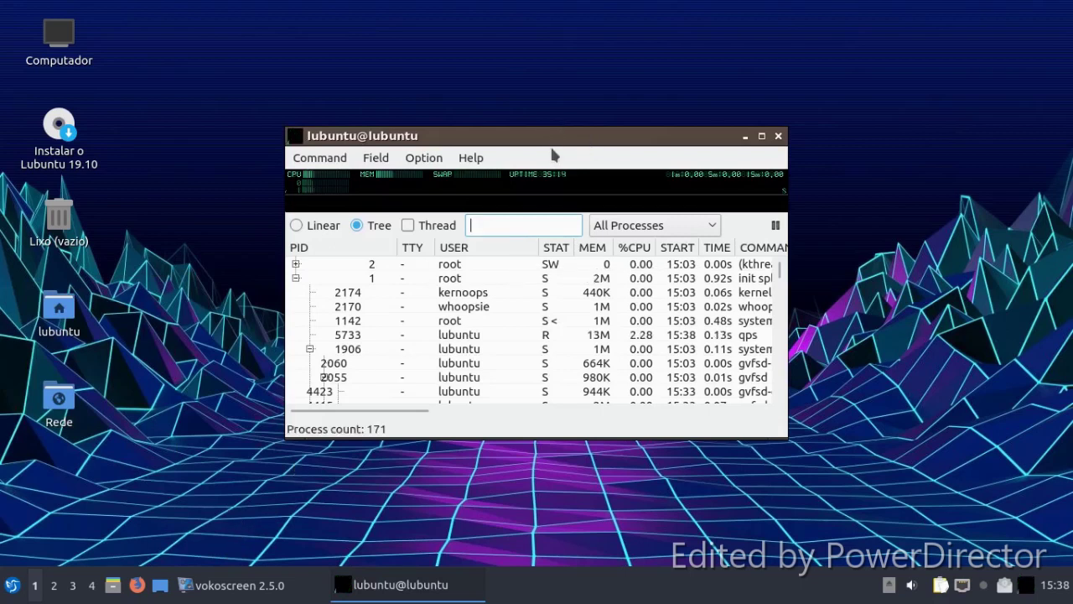
pyautogui.moveTo(549, 144); pyautogui.dragTo(550, 133)
pyautogui.moveTo(788, 426); pyautogui.dragTo(896, 475)
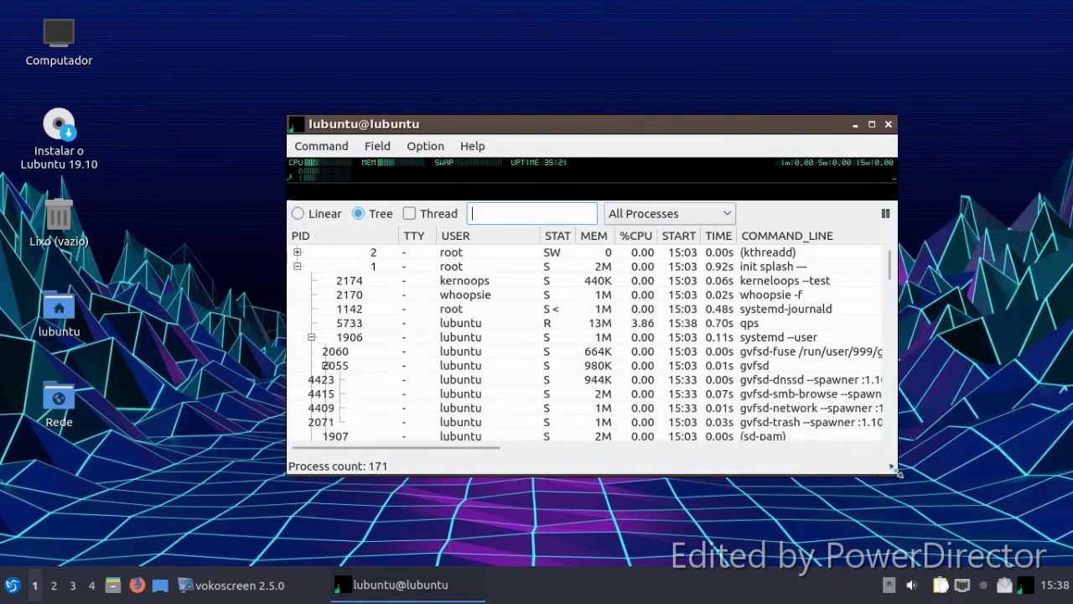
pyautogui.click(311, 148)
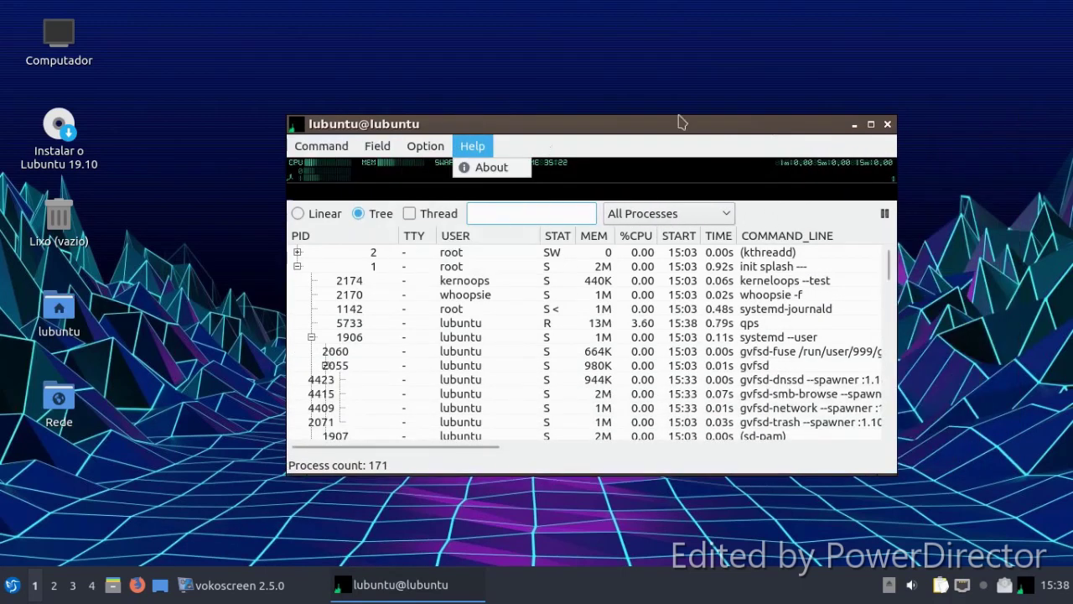
pyautogui.click(892, 130)
pyautogui.click(887, 124)
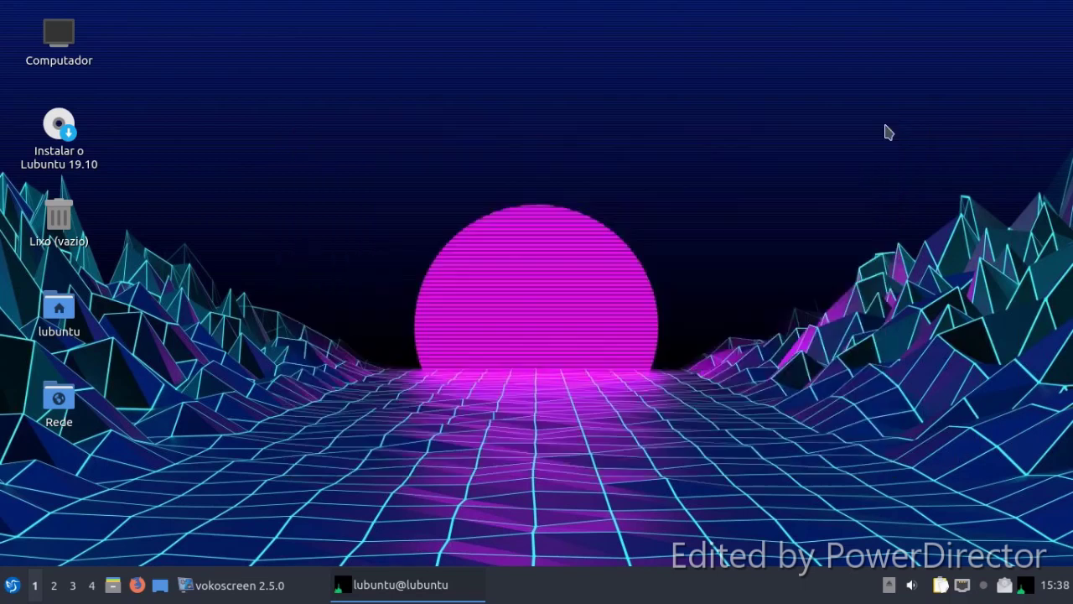
# Browse the accessories, system tools and preferences categories of the application menu, and open the LXQt appearance configuration.
pyautogui.click(11, 592)
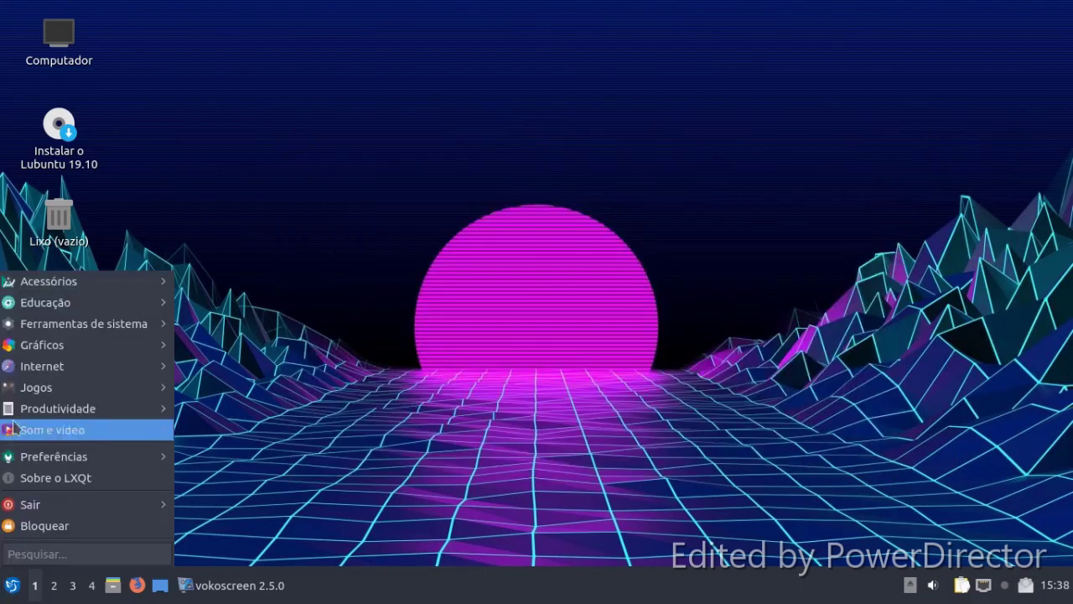
pyautogui.moveTo(48, 288)
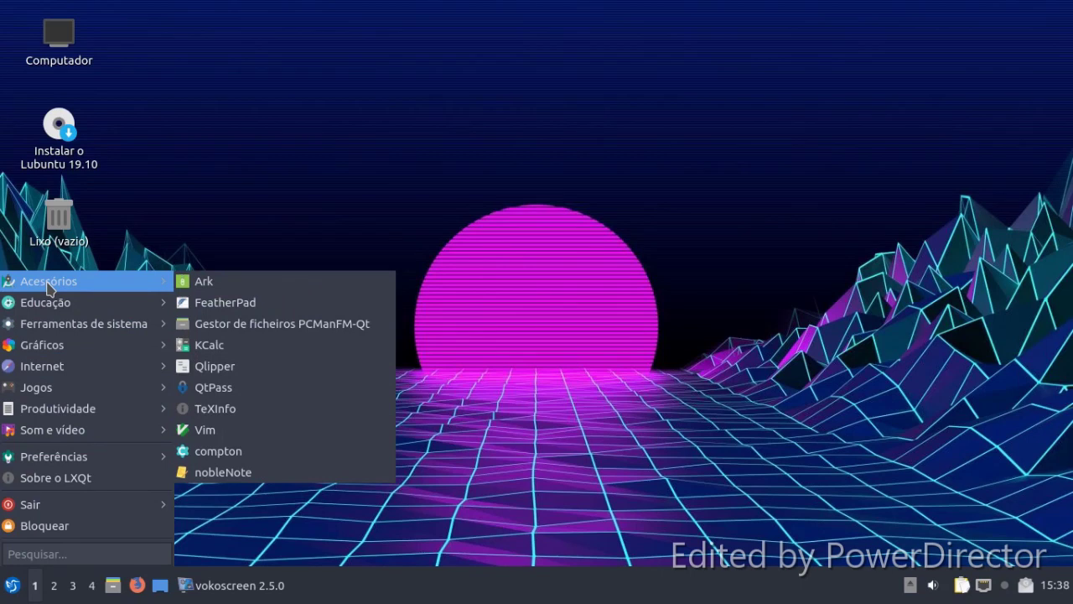
pyautogui.moveTo(86, 324)
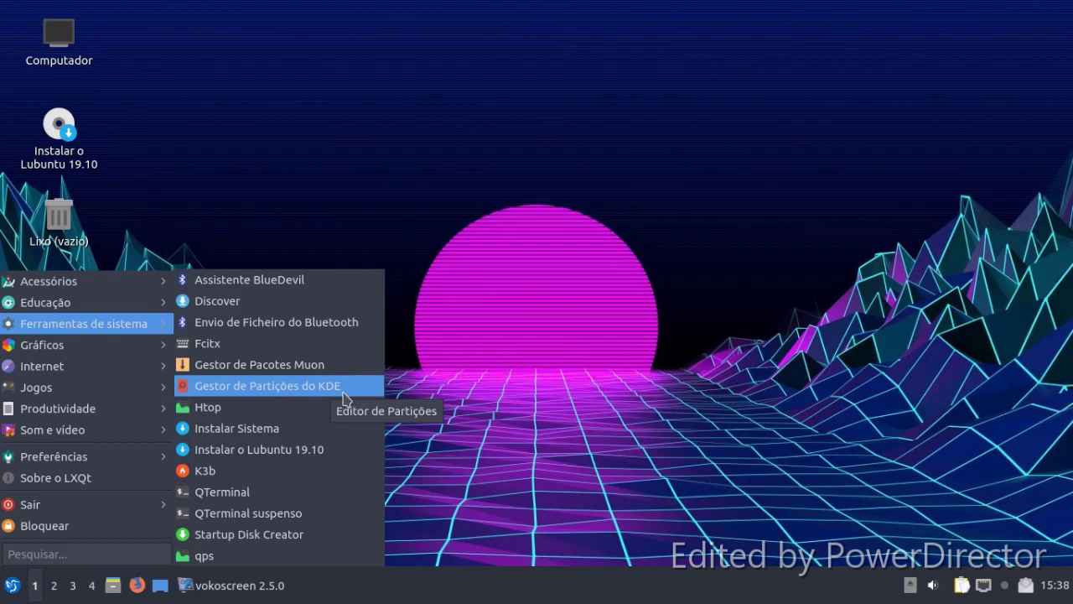
pyautogui.moveTo(147, 290)
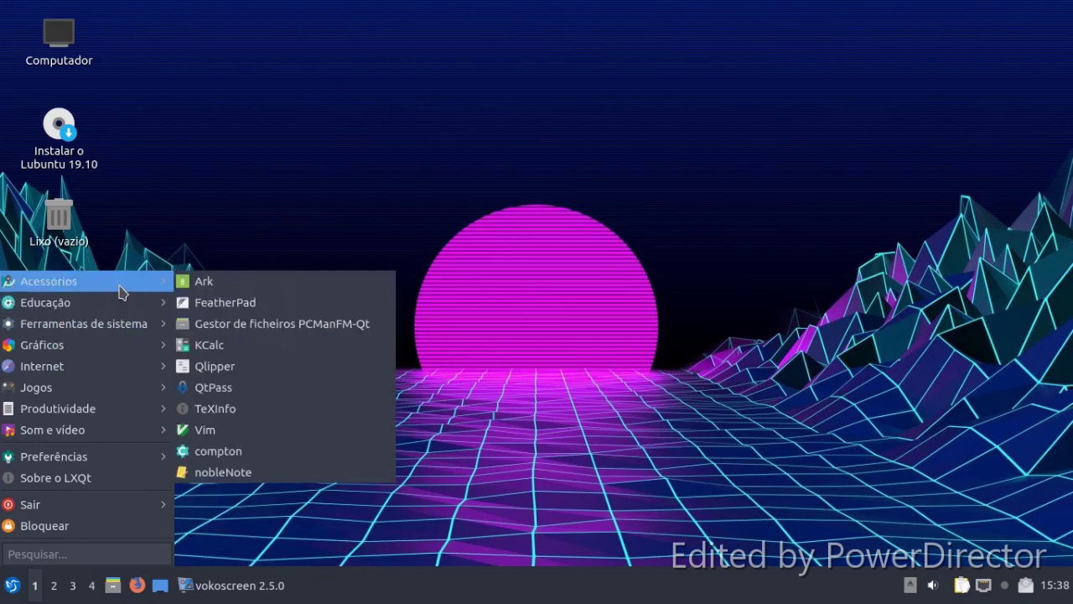
pyautogui.moveTo(122, 463)
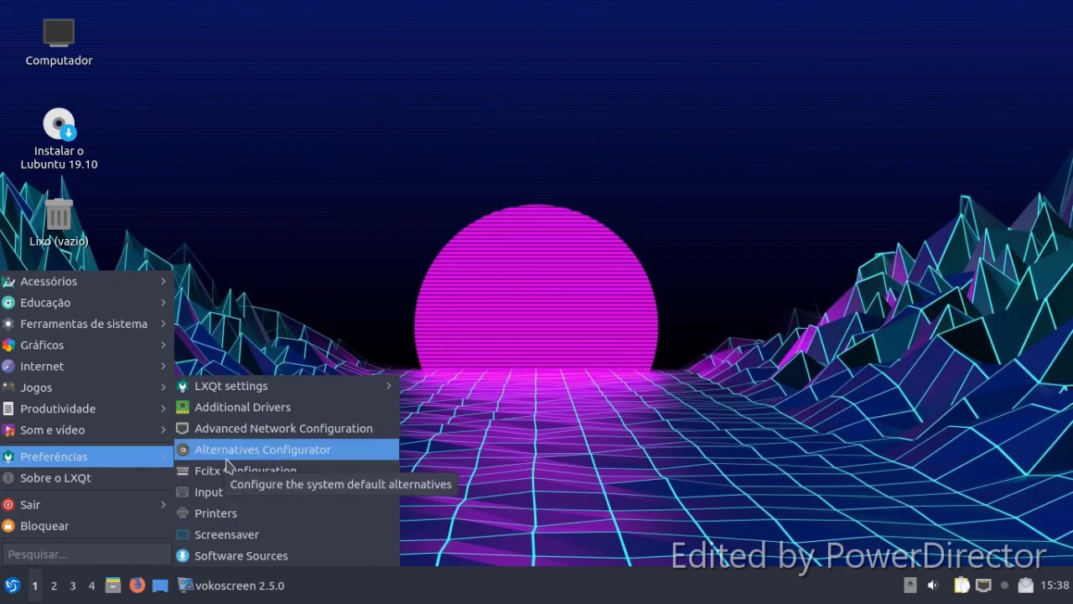
pyautogui.moveTo(311, 391)
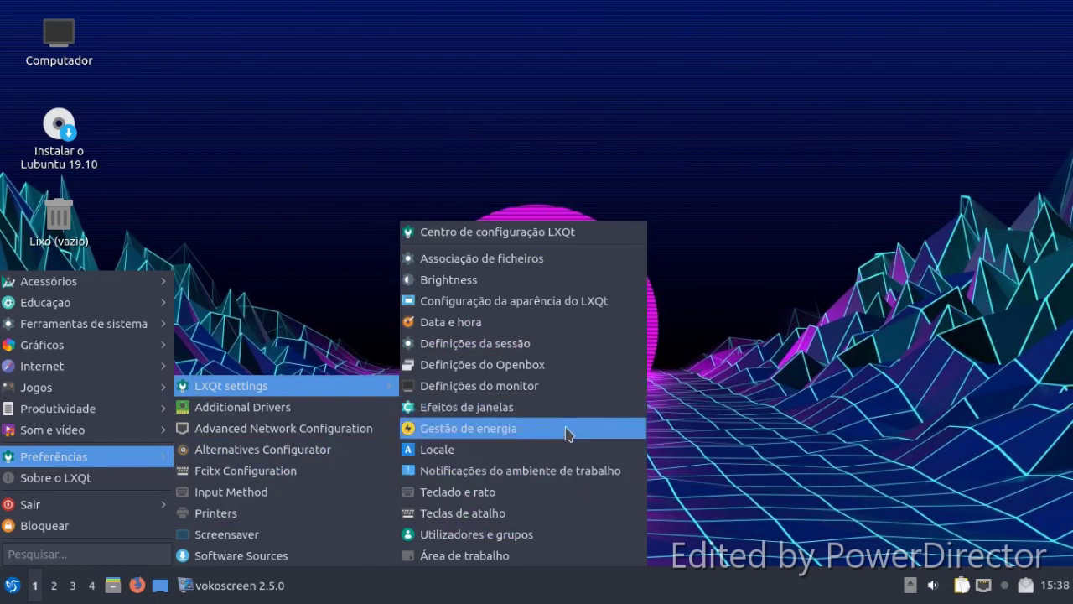
pyautogui.click(556, 300)
pyautogui.scroll(-1, 551, 318)
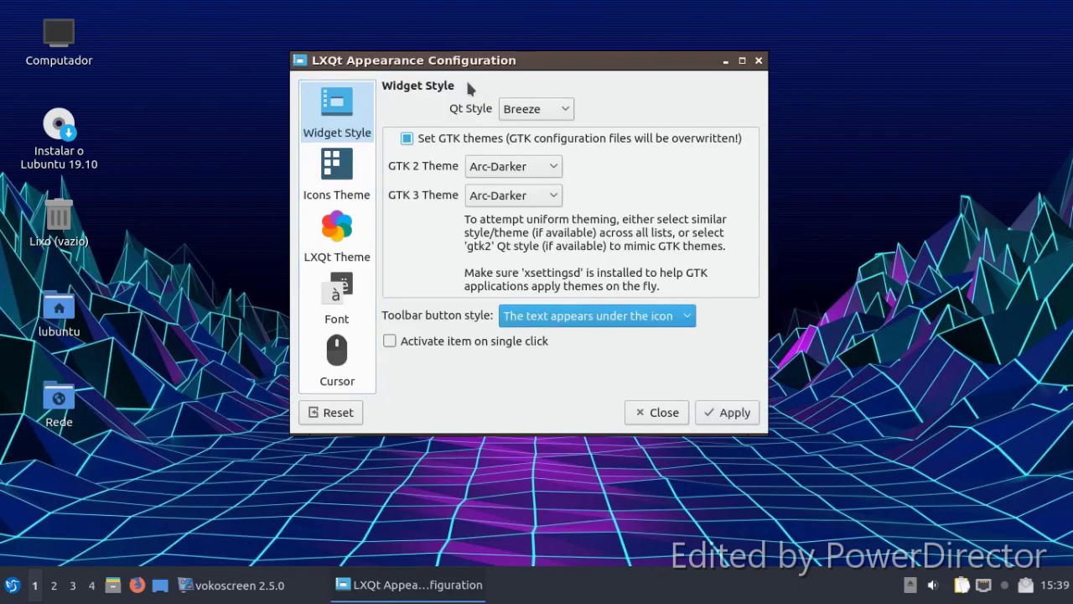
# Try the Dark and System LXQt themes on the desktop panel, applying each in turn.
pyautogui.click(338, 243)
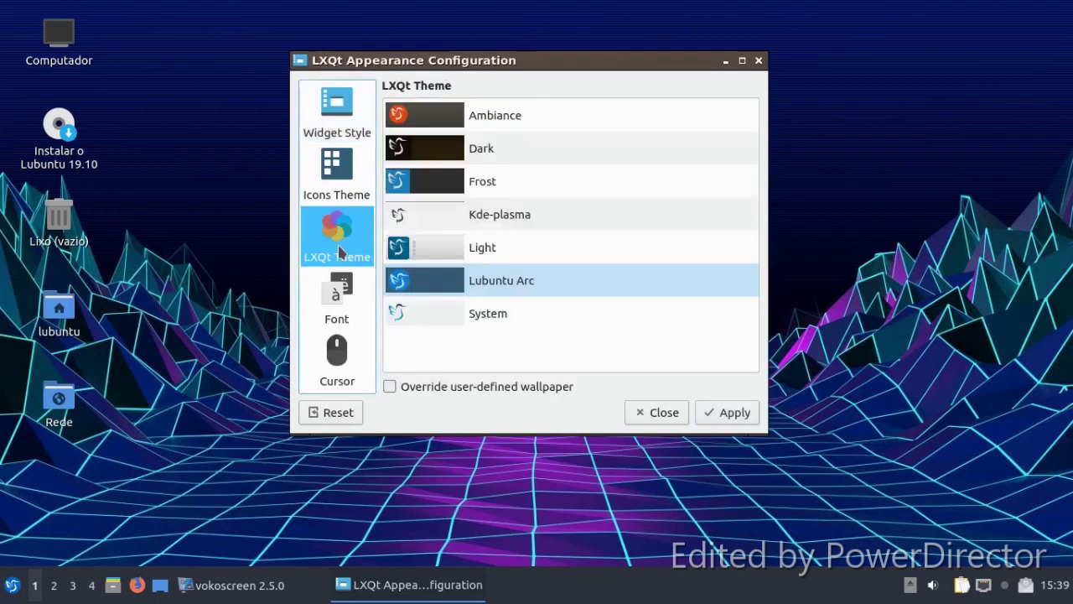
pyautogui.click(436, 155)
pyautogui.click(705, 414)
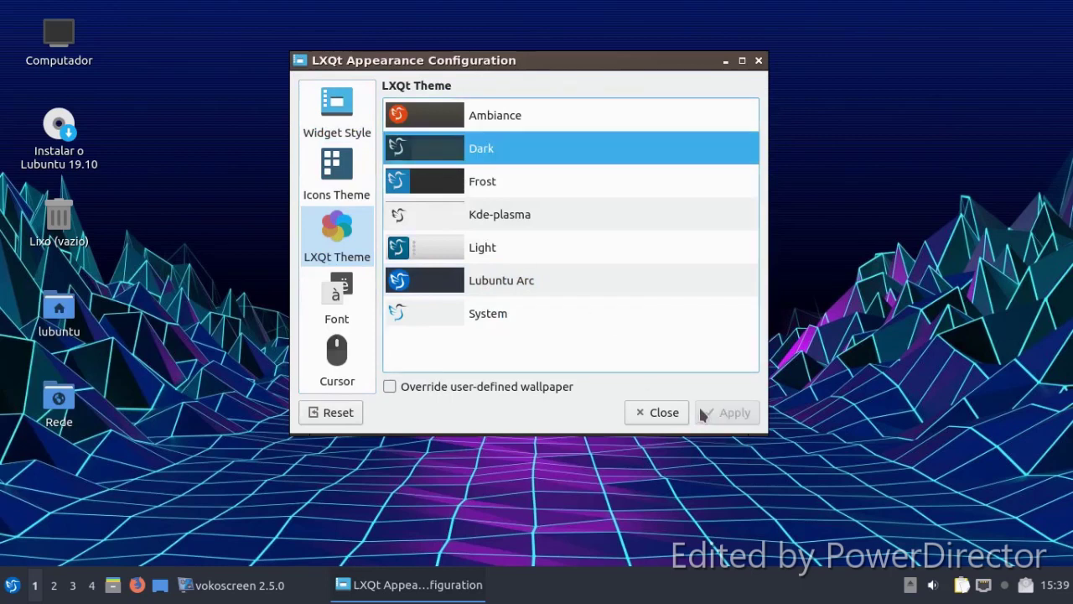
pyautogui.click(11, 585)
pyautogui.click(651, 336)
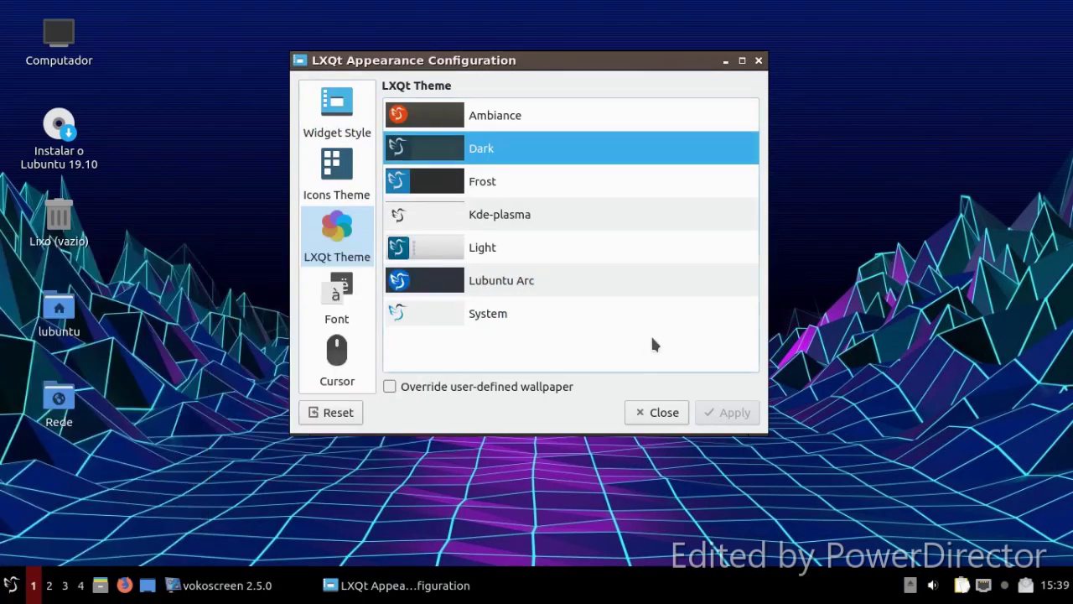
pyautogui.click(460, 314)
pyautogui.click(698, 420)
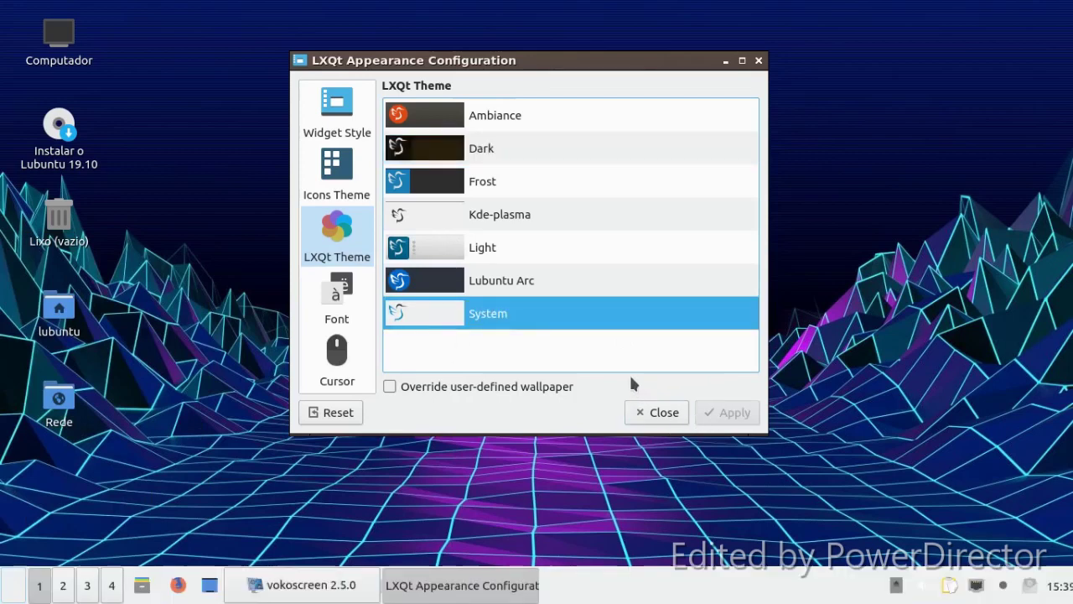
# Apply the Lubuntu Arc LXQt theme and check it on the application menu.
pyautogui.click(520, 287)
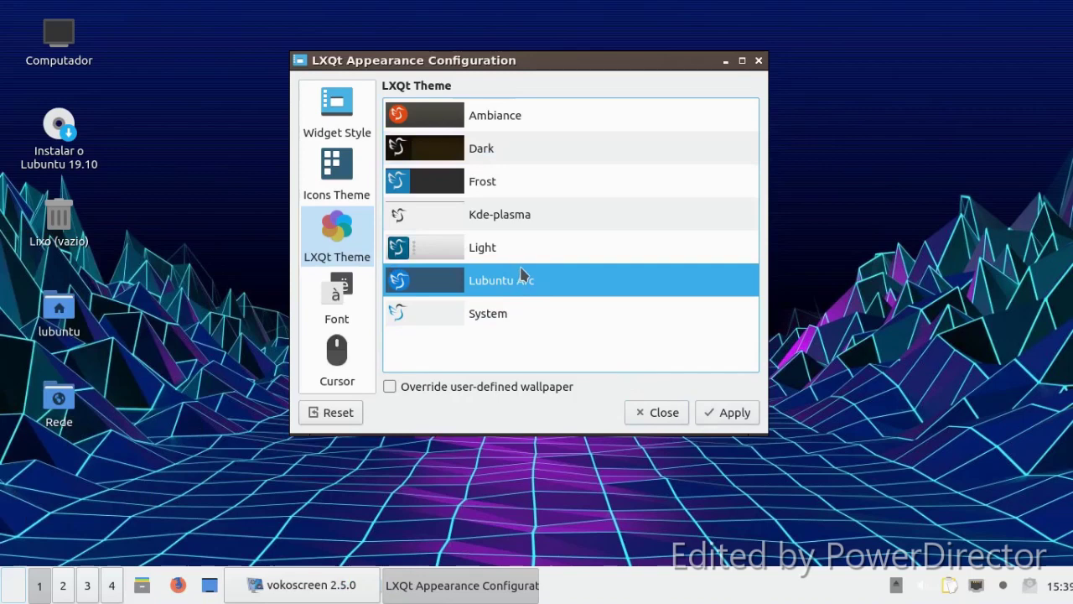
pyautogui.click(726, 414)
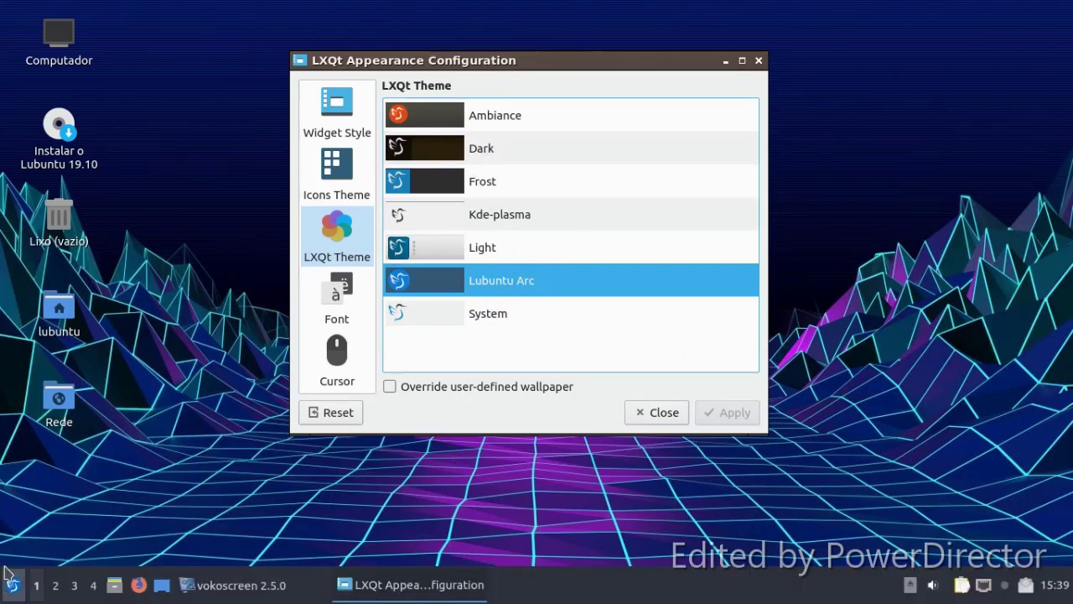
pyautogui.click(12, 583)
pyautogui.click(215, 206)
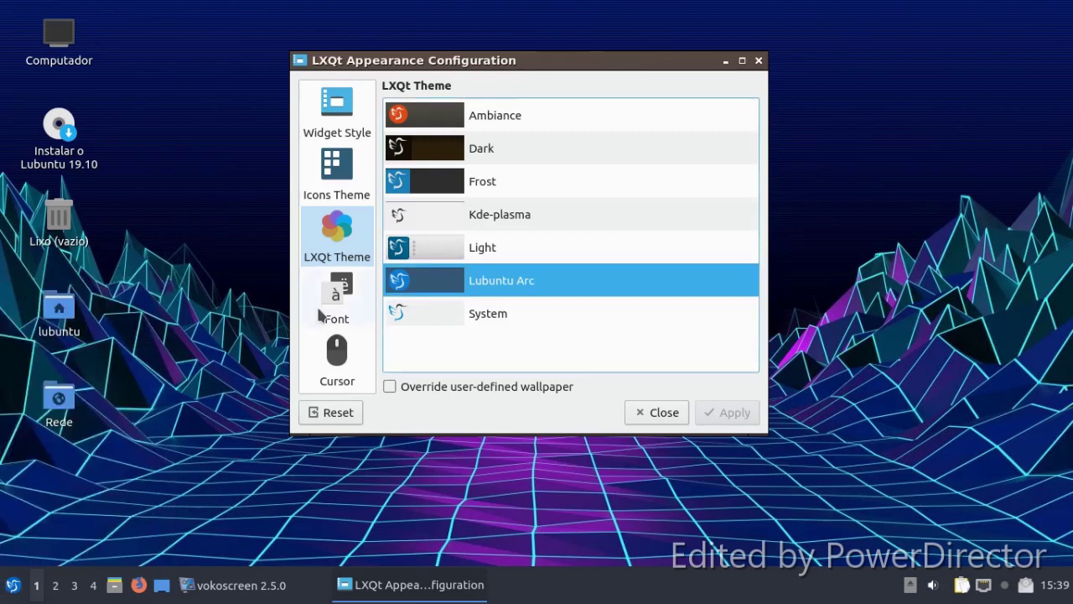
# Look through the available icon themes and select Humanity.
pyautogui.click(337, 176)
pyautogui.scroll(-2, 460, 220)
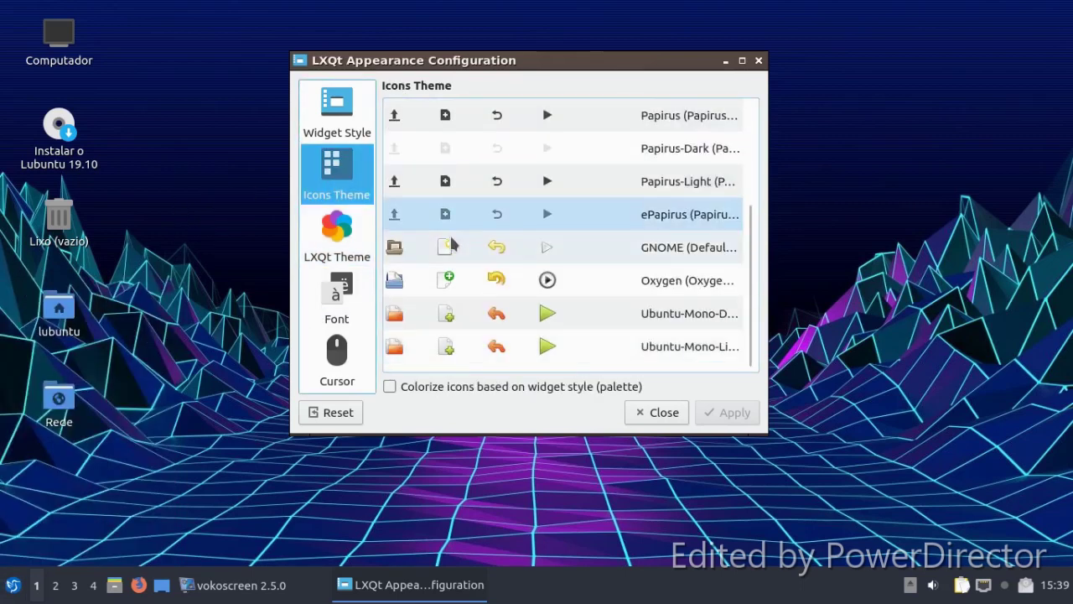
pyautogui.scroll(2, 463, 281)
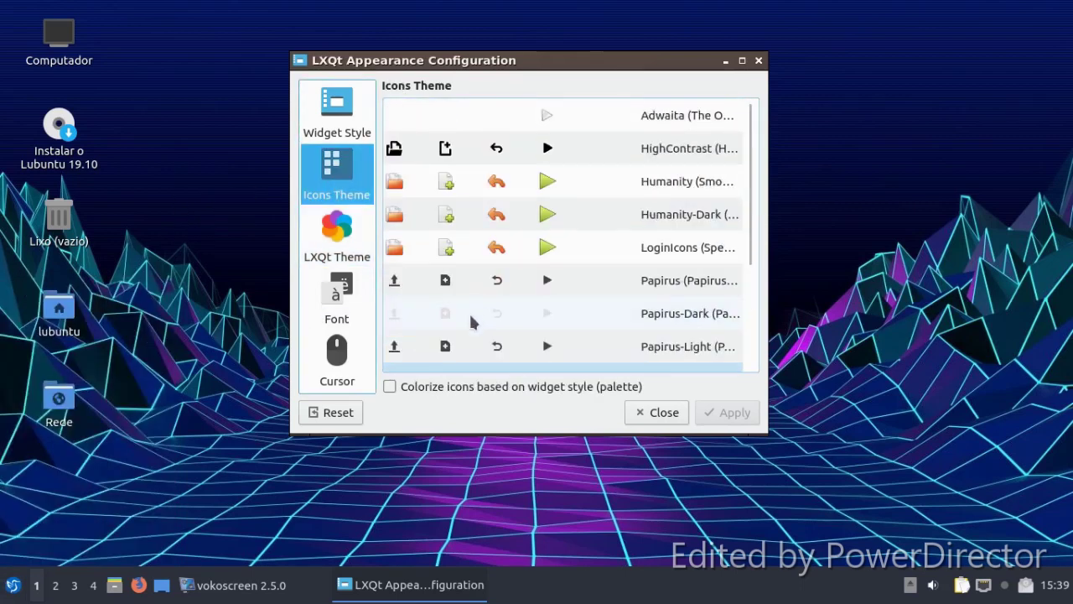
pyautogui.click(478, 194)
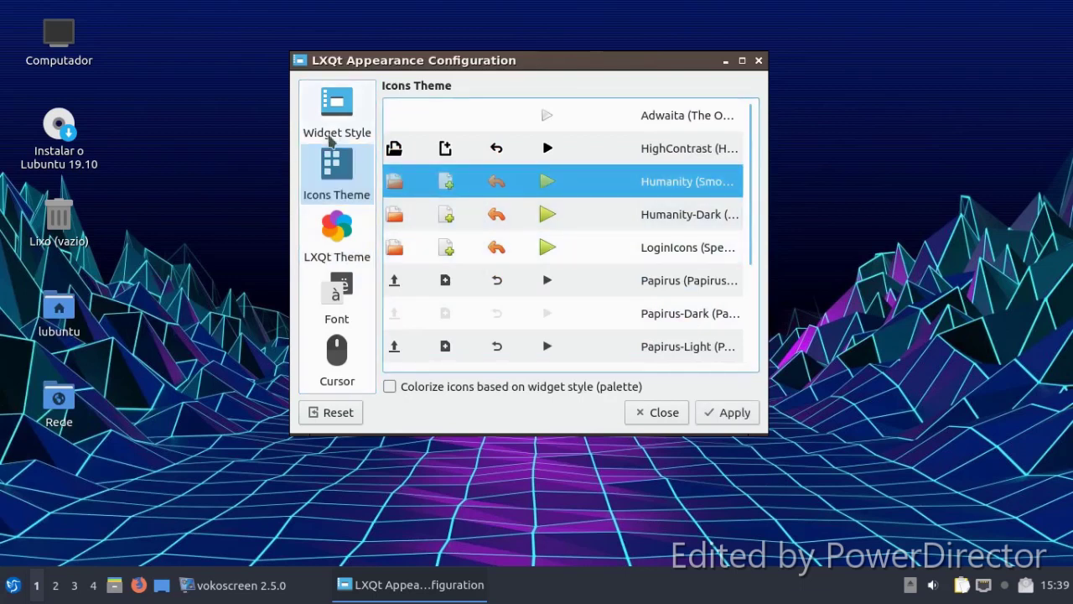
# Set the GTK 2 theme to Arc-Dark and apply the pending appearance changes.
pyautogui.click(333, 134)
pyautogui.click(486, 167)
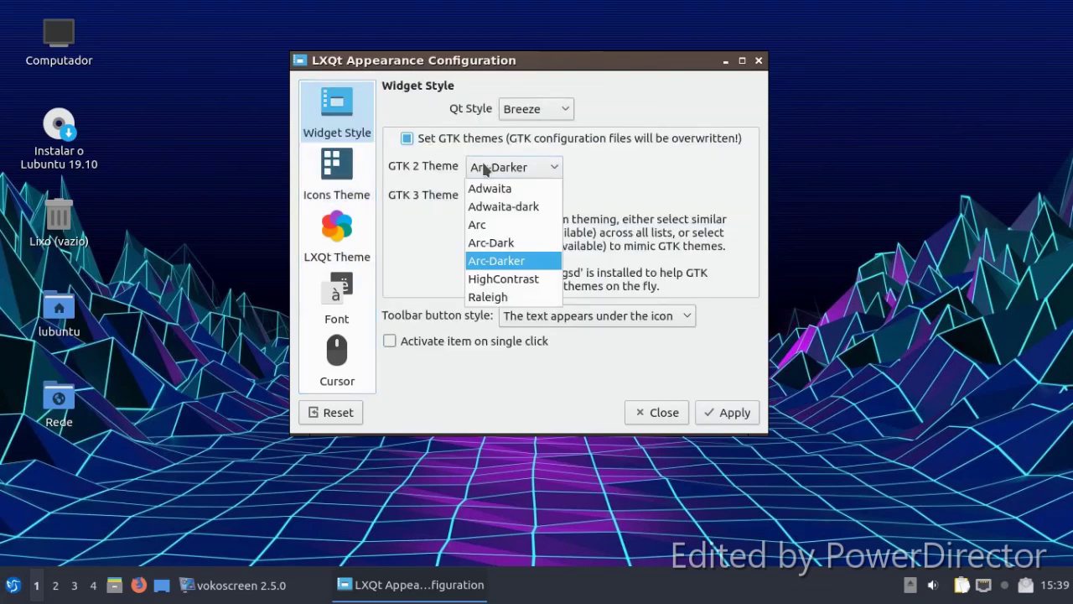
pyautogui.click(503, 243)
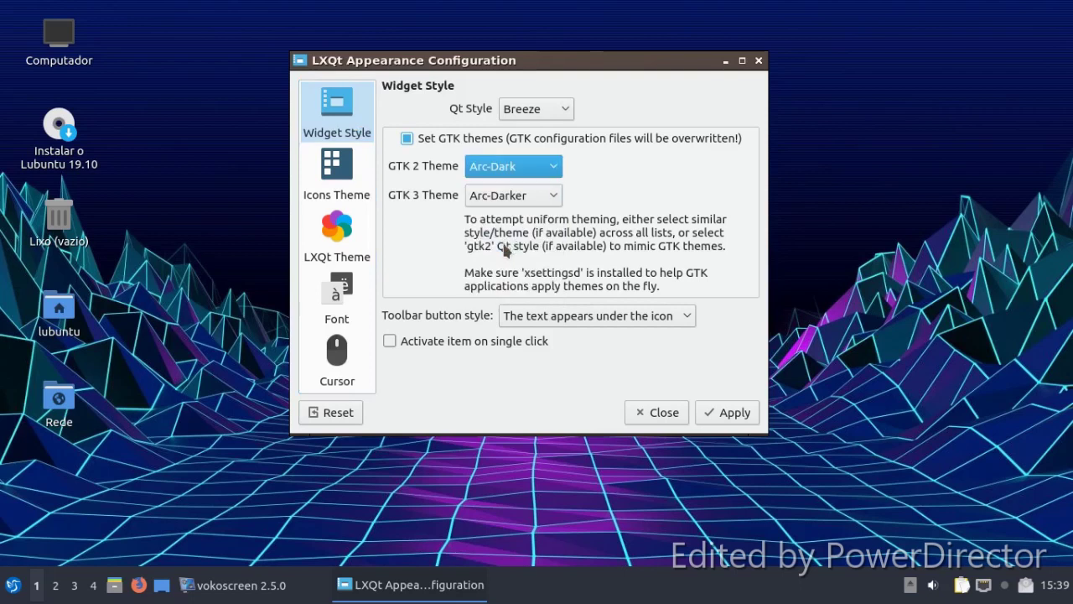
pyautogui.click(717, 410)
# Apply the Fusion Qt style and check the application menu's look.
pyautogui.click(541, 109)
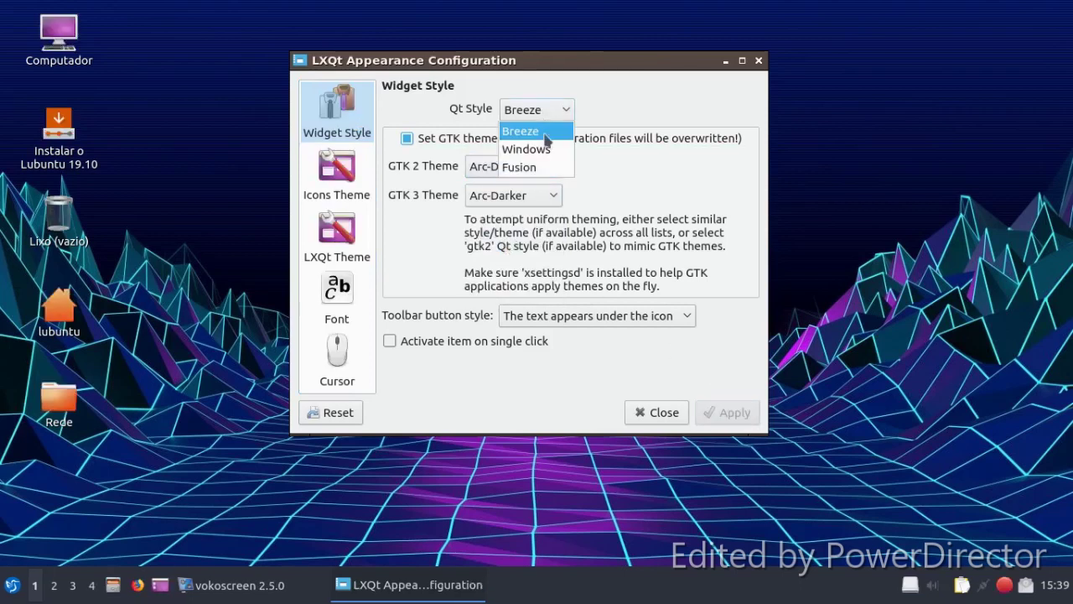
pyautogui.click(545, 167)
pyautogui.click(727, 411)
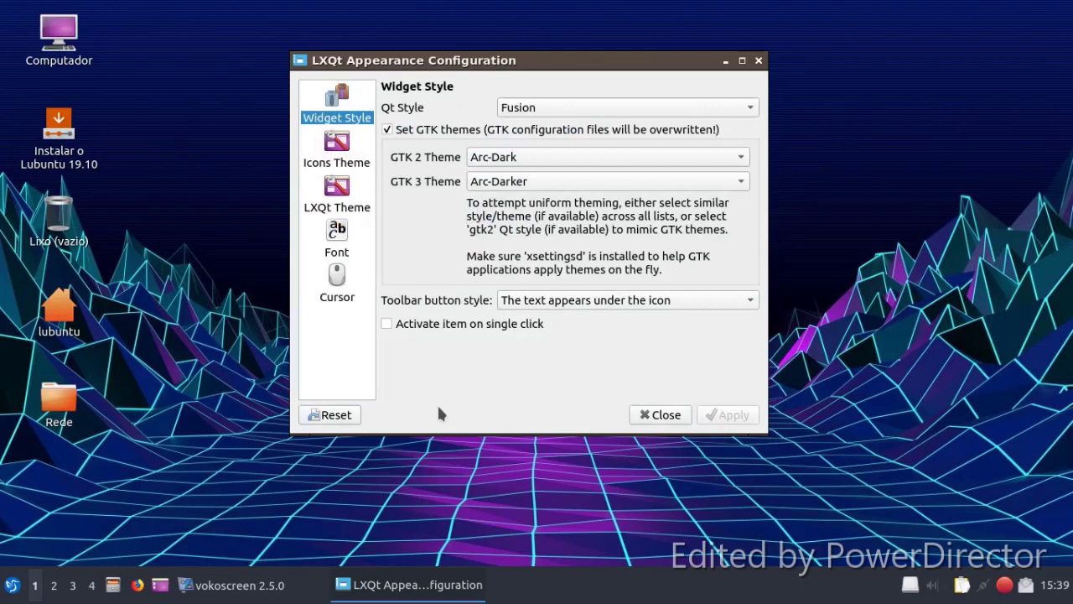
pyautogui.click(12, 585)
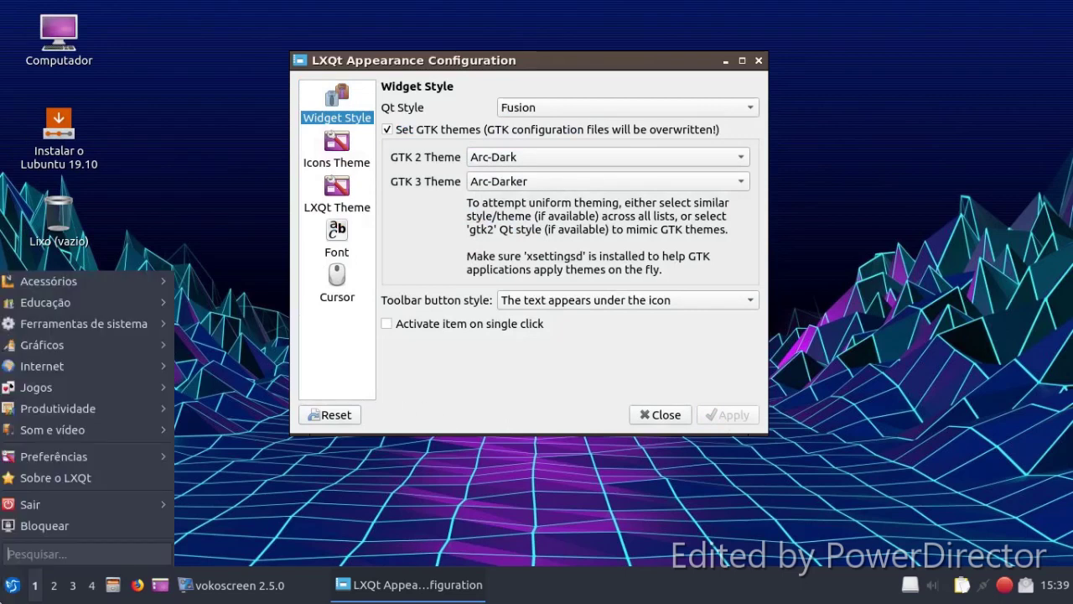
pyautogui.moveTo(108, 293)
pyautogui.click(287, 299)
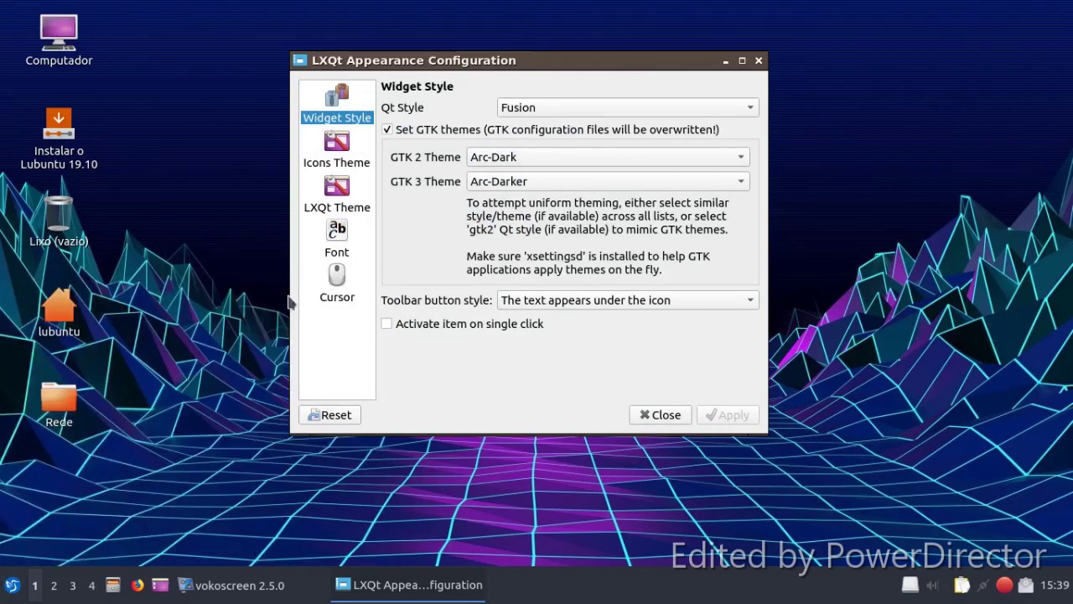
# Select the Humanity-Dark icon theme and the Breeze Light cursor theme, and apply them.
pyautogui.click(323, 148)
pyautogui.click(441, 214)
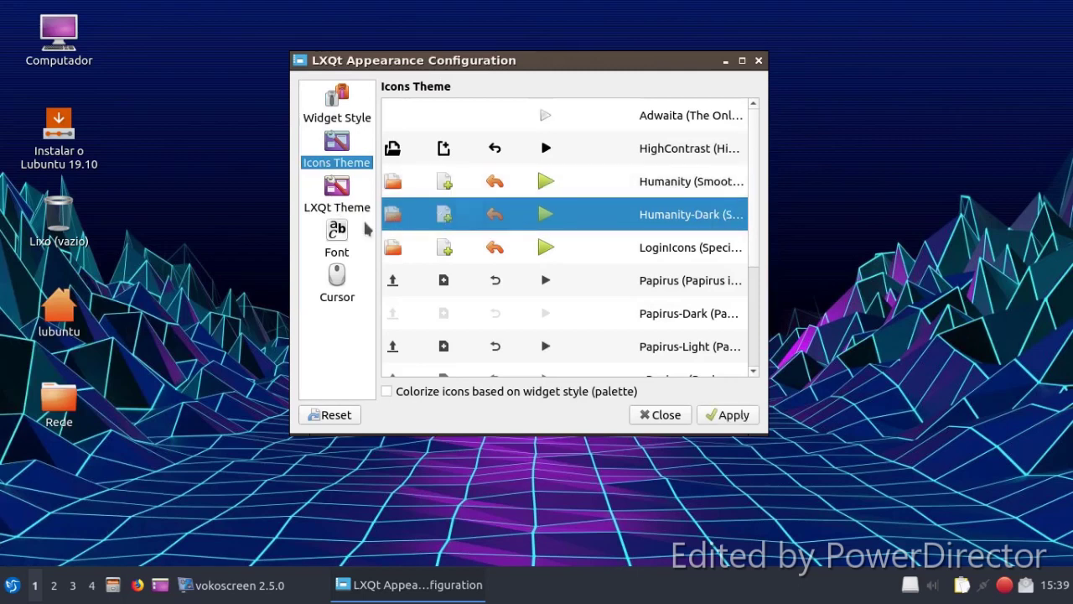
pyautogui.click(322, 233)
pyautogui.click(328, 273)
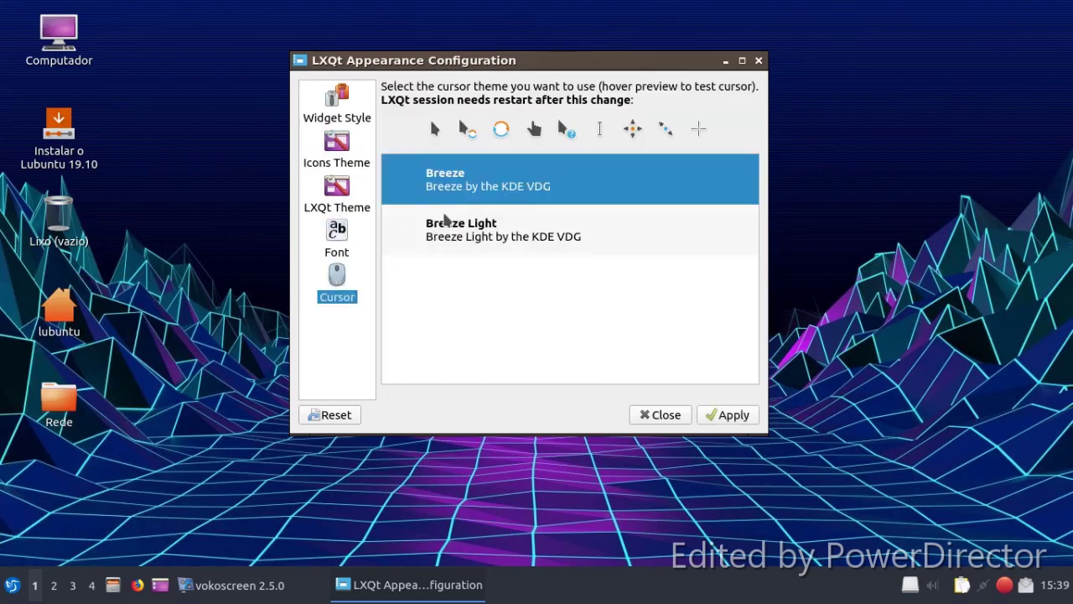
pyautogui.click(441, 233)
pyautogui.click(726, 416)
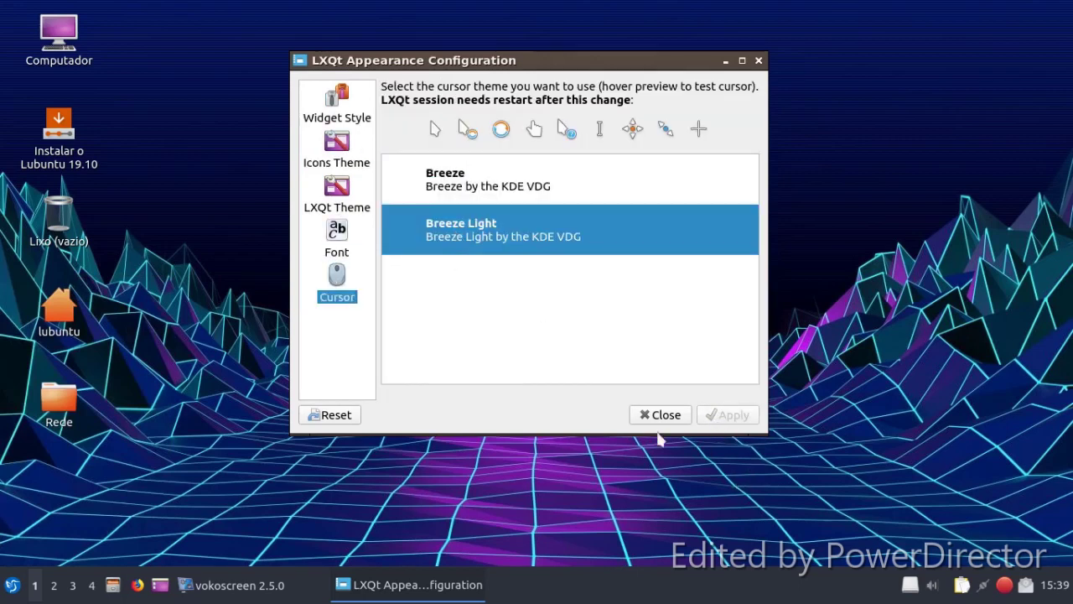
# Review the widget style and icon theme settings, and apply the Papirus icon theme.
pyautogui.click(339, 160)
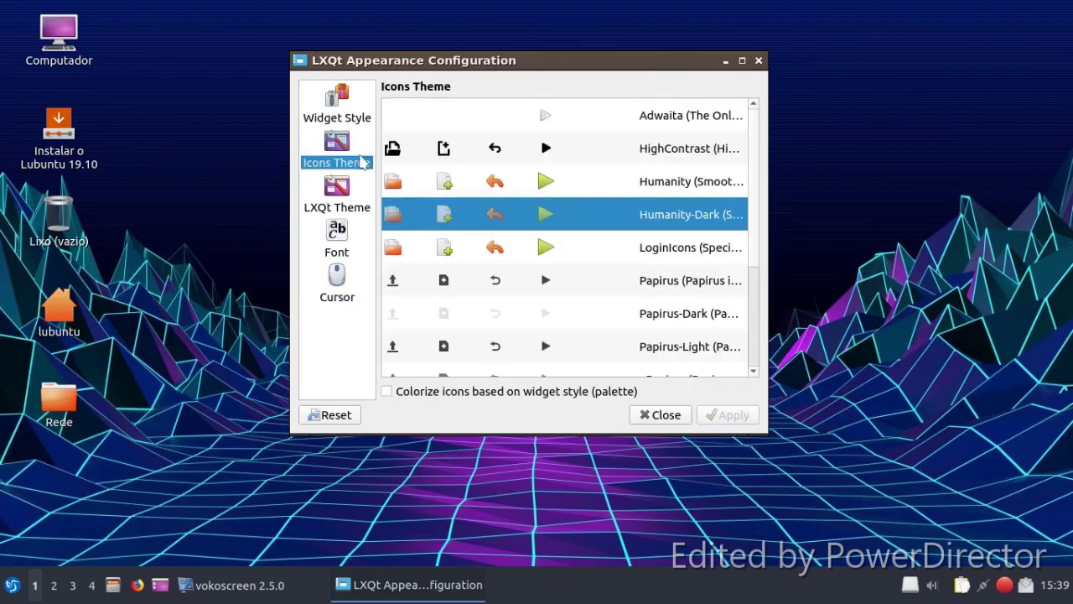
pyautogui.click(345, 116)
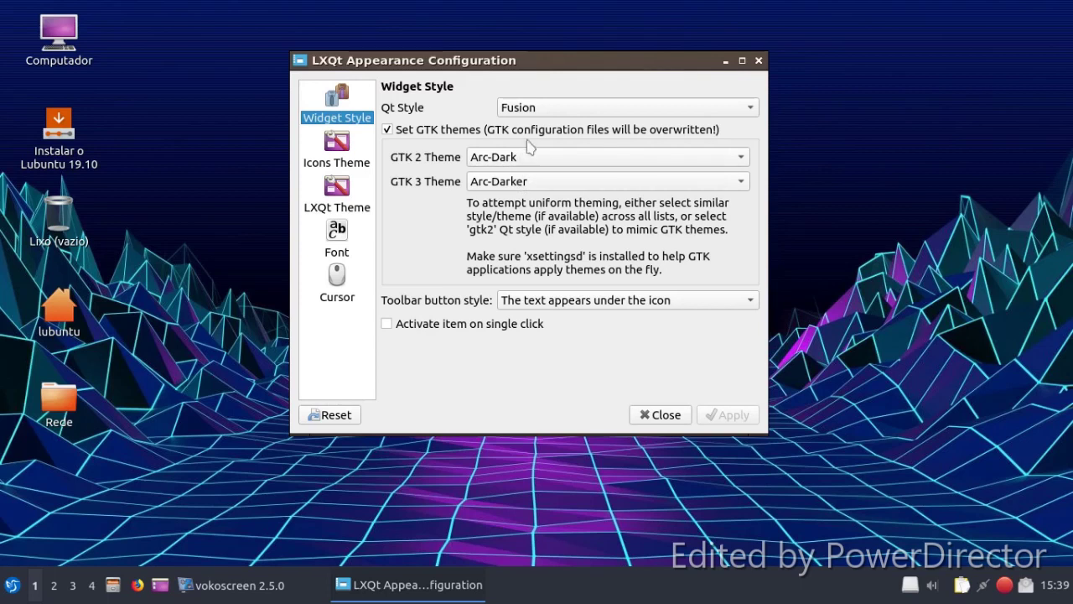
pyautogui.click(343, 164)
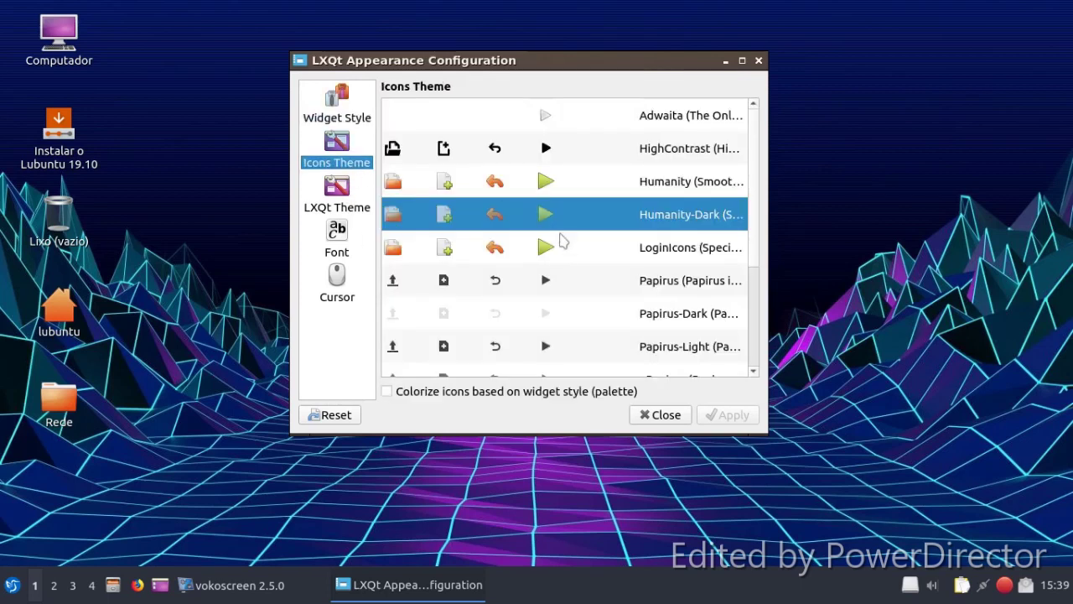
pyautogui.scroll(-2, 562, 252)
pyautogui.scroll(2, 545, 260)
pyautogui.click(462, 283)
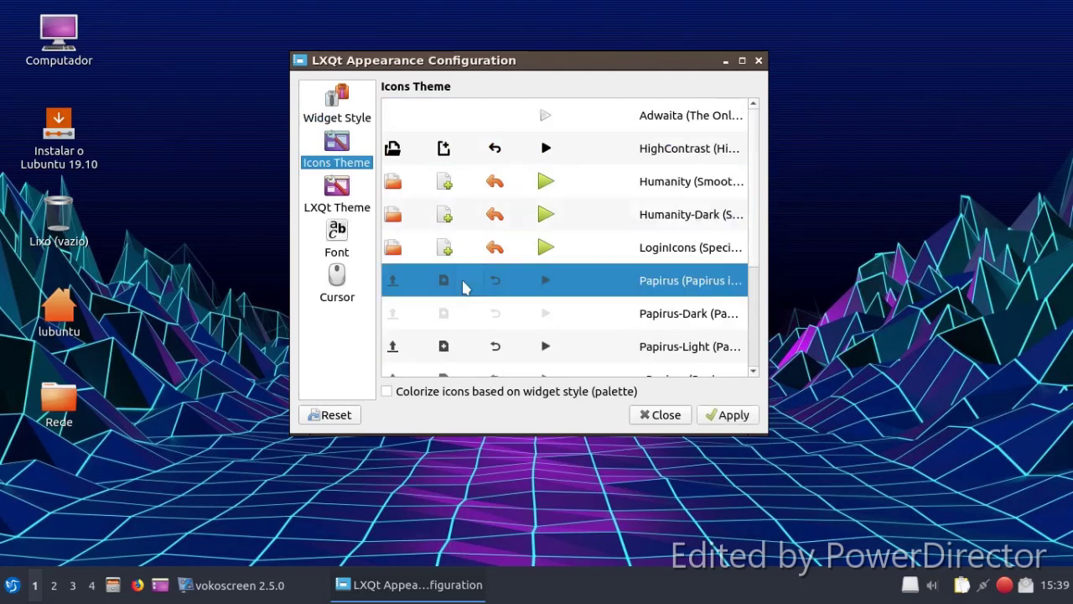
pyautogui.click(711, 414)
# Apply the Papirus-Light icon theme and open the application menu to check its icons.
pyautogui.click(461, 346)
pyautogui.click(738, 419)
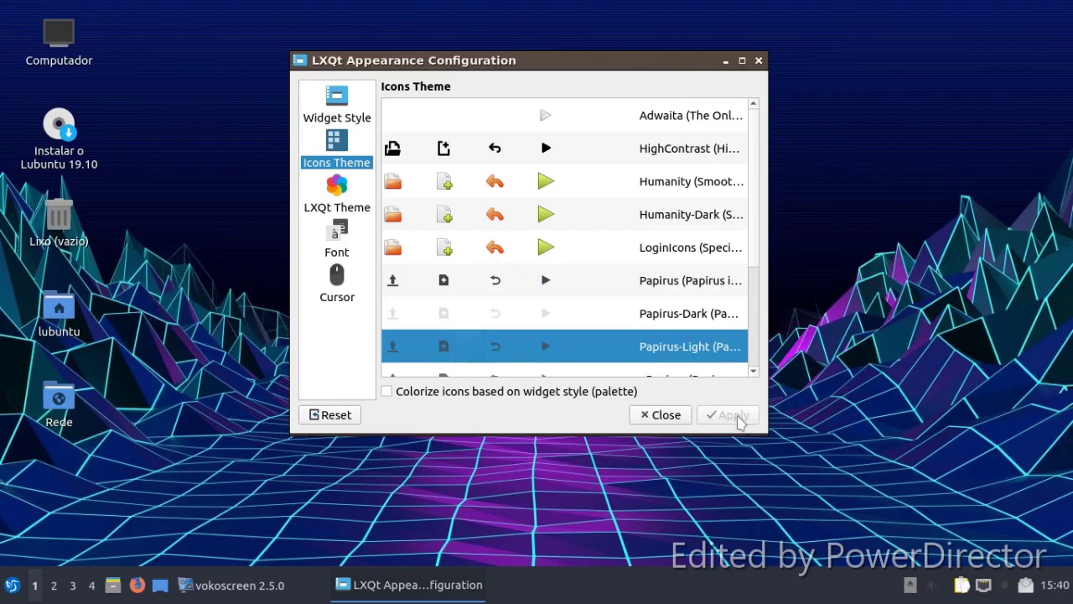
pyautogui.click(11, 584)
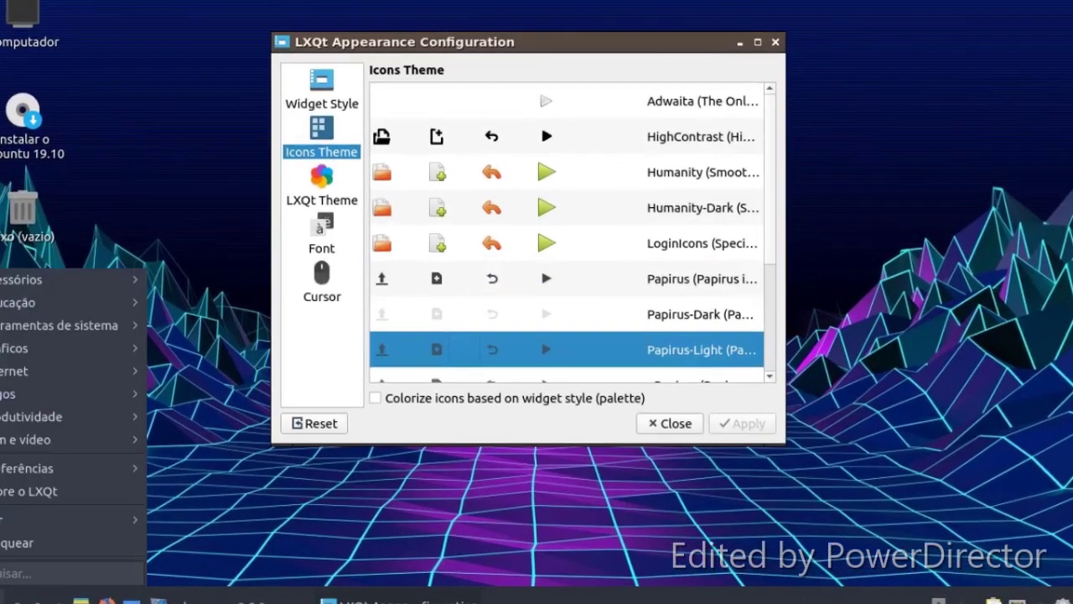